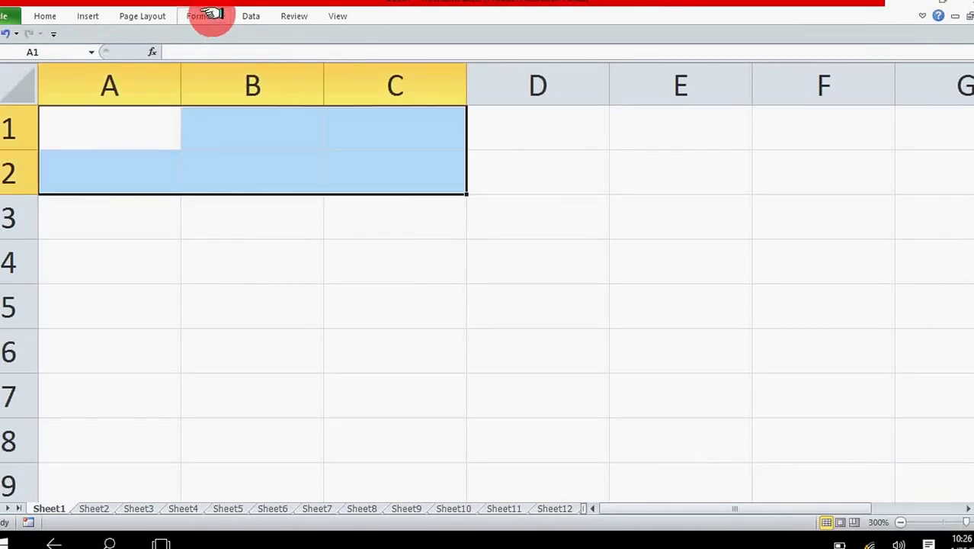
Browse the Logical functions list on the Formulas ribbon
{"action": "left_click", "coordinate": [205, 17]}
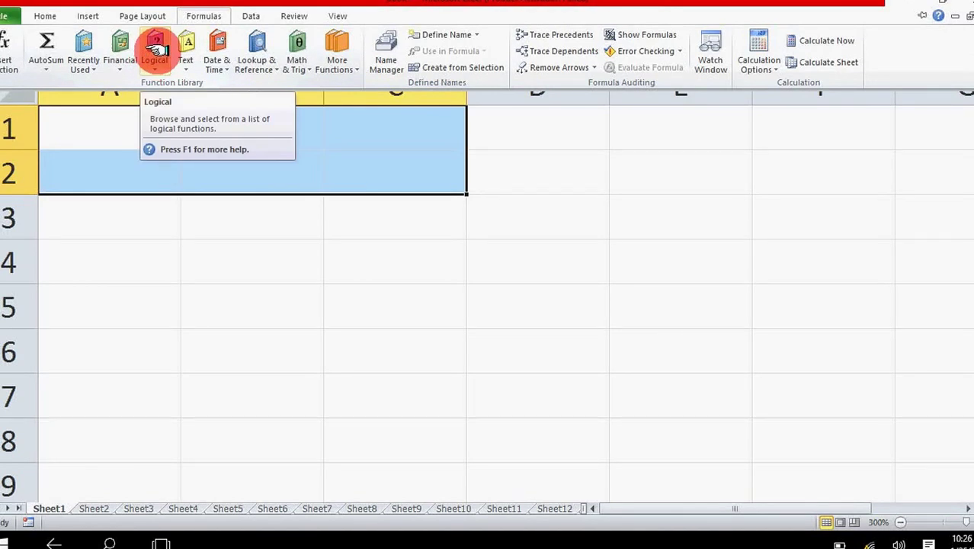
{"action": "double_click", "coordinate": [212, 15]}
{"action": "left_click", "coordinate": [212, 15]}
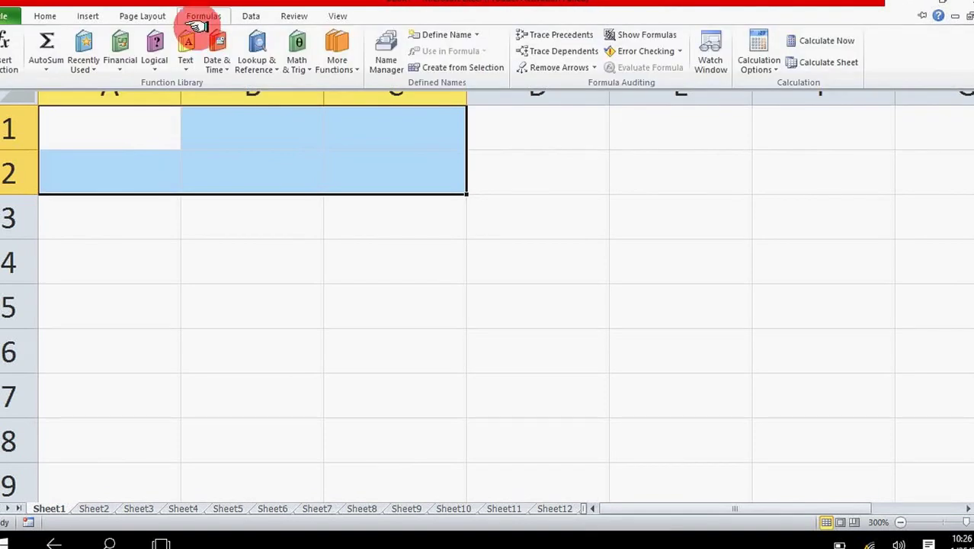
{"action": "left_click", "coordinate": [155, 64]}
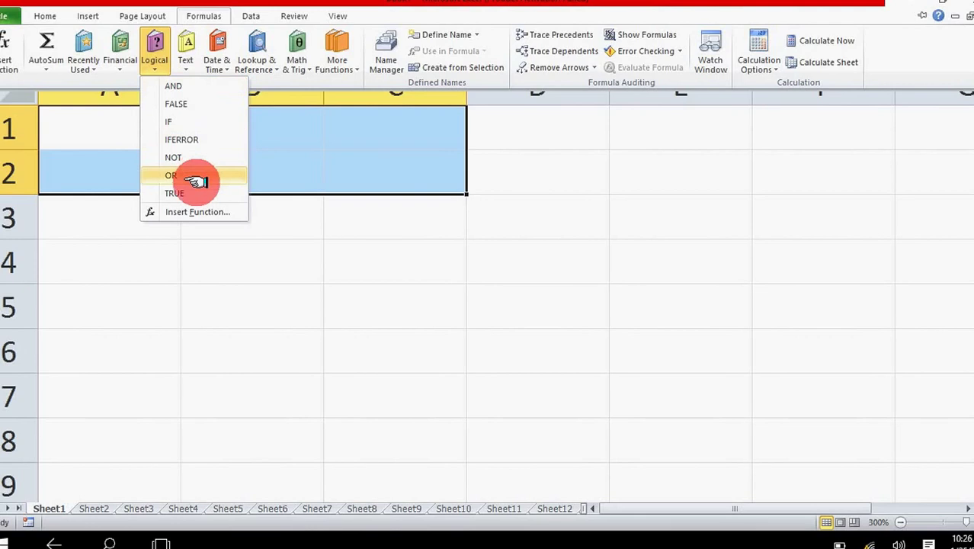
{"action": "left_click", "coordinate": [202, 279]}
{"action": "left_click", "coordinate": [136, 252]}
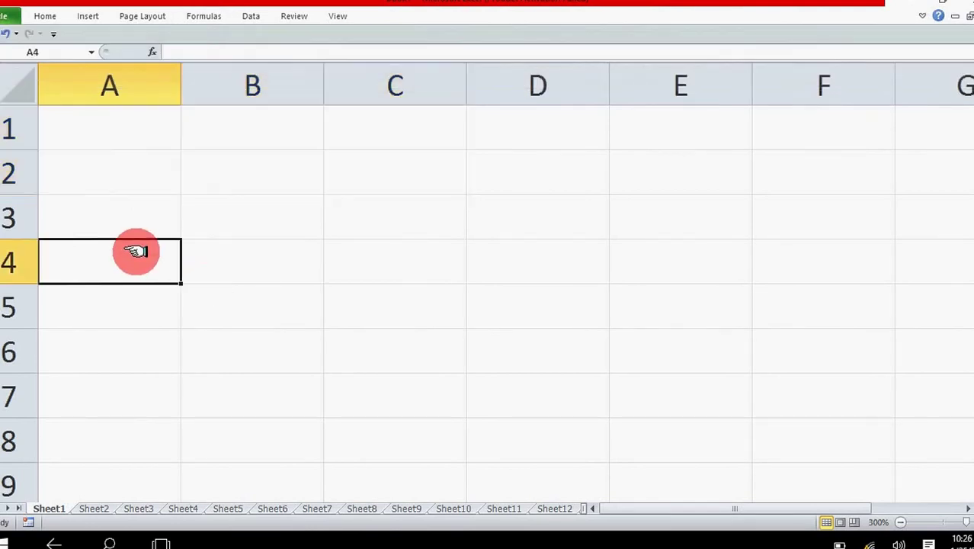
{"action": "left_click", "coordinate": [113, 137]}
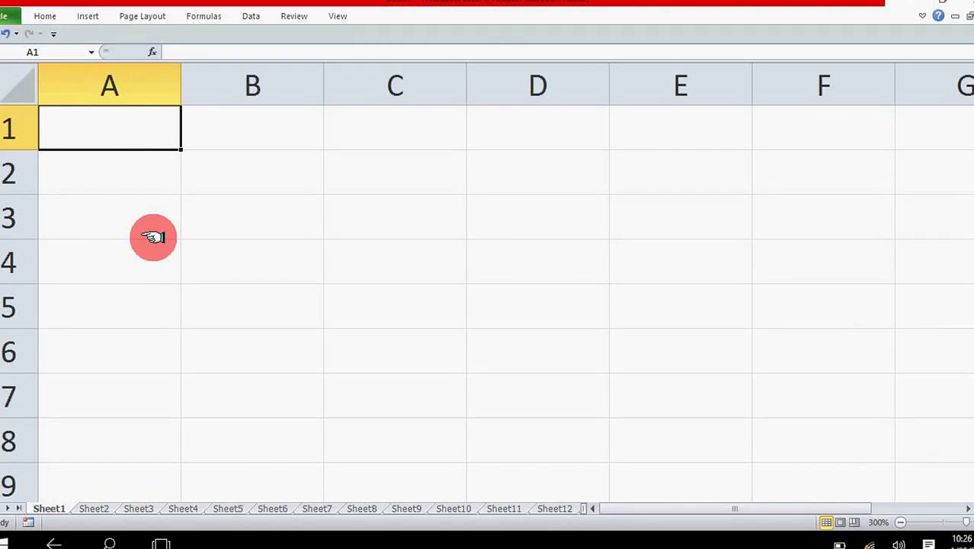
Review the Logical functions list again and return to cell A3
{"action": "left_click", "coordinate": [157, 204]}
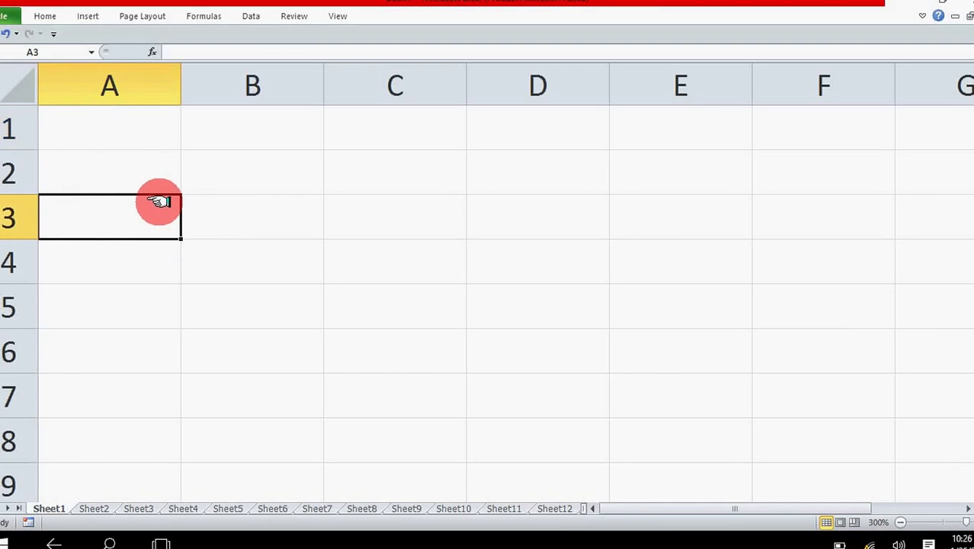
{"action": "left_click", "coordinate": [204, 19]}
{"action": "left_click", "coordinate": [155, 65]}
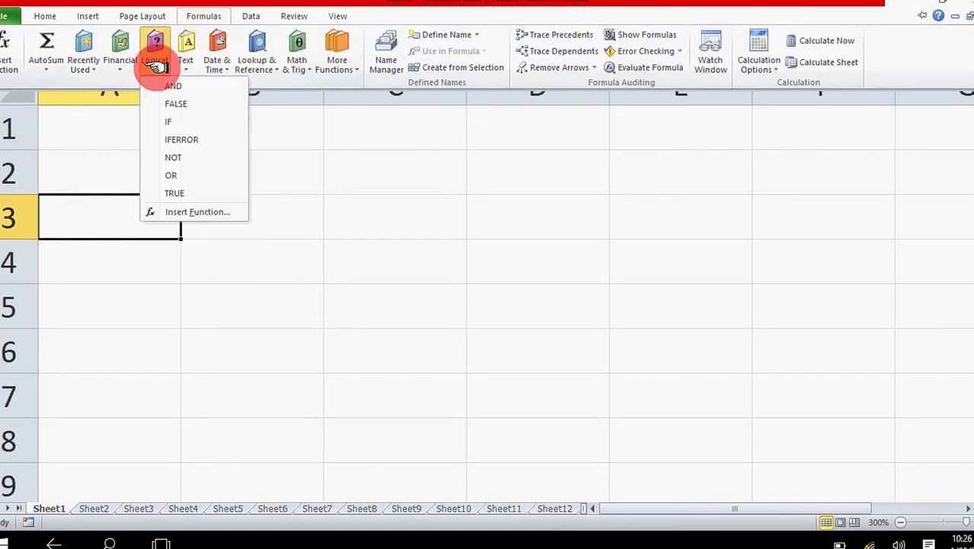
{"action": "left_click", "coordinate": [300, 301]}
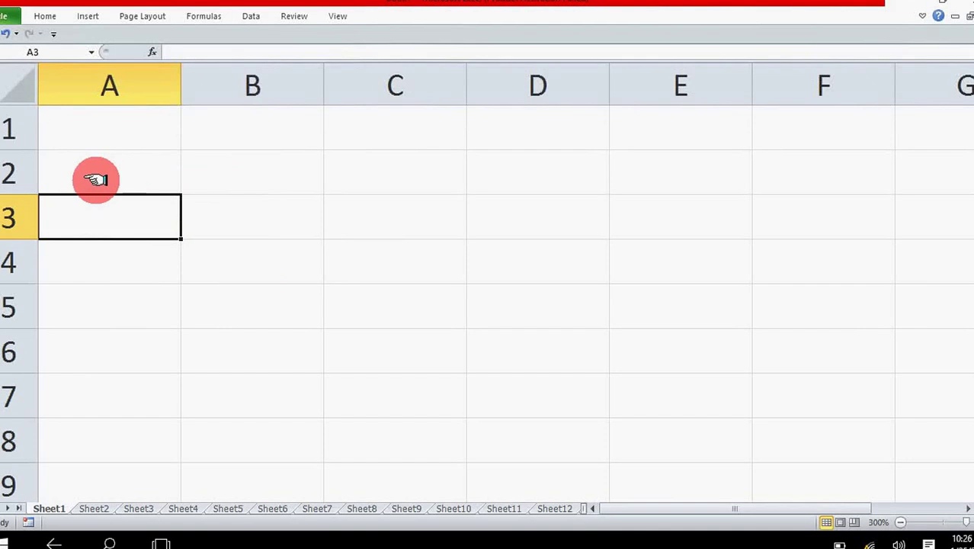
{"action": "left_click", "coordinate": [76, 267]}
{"action": "left_click", "coordinate": [91, 220]}
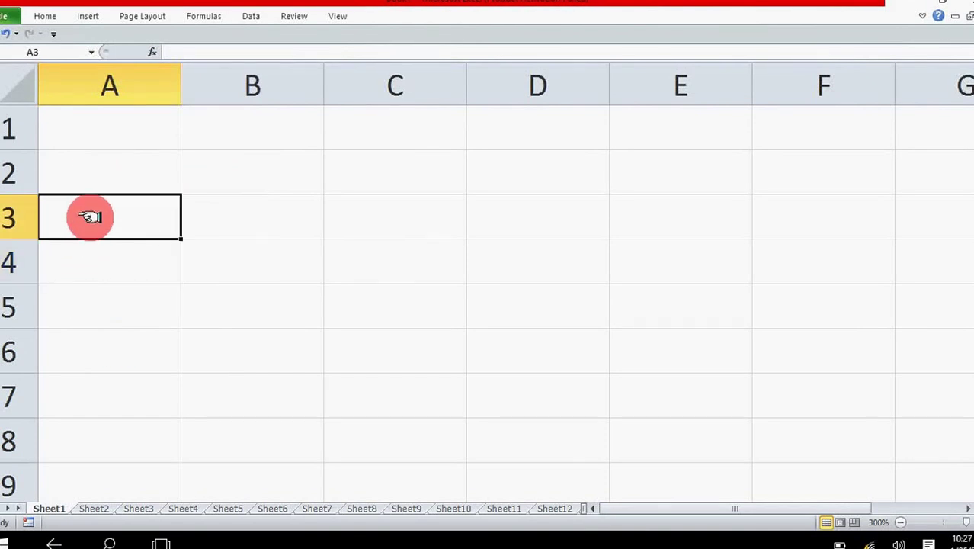
Enter if, and, or and not in cells A3 to A6
{"action": "type", "text": "if"}
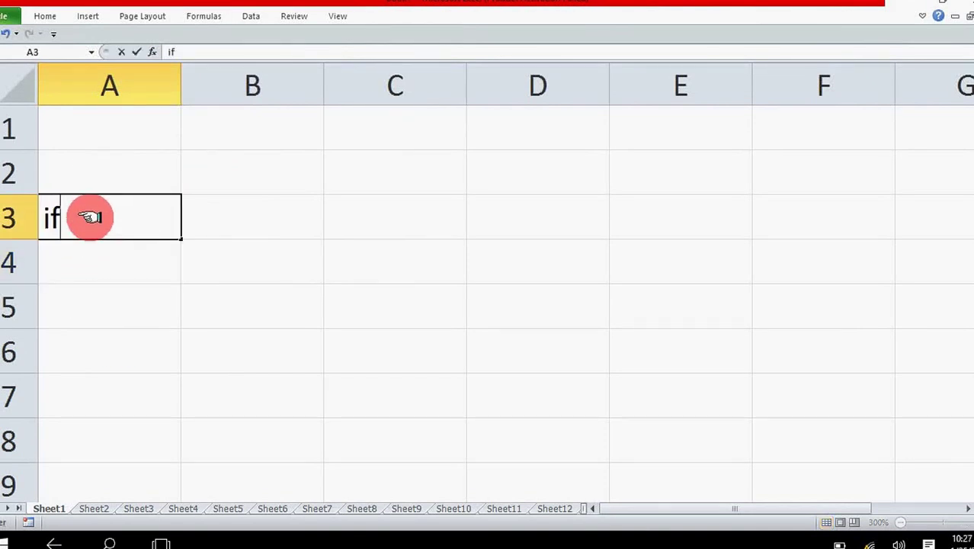
{"action": "key", "text": "Return"}
{"action": "type", "text": "and"}
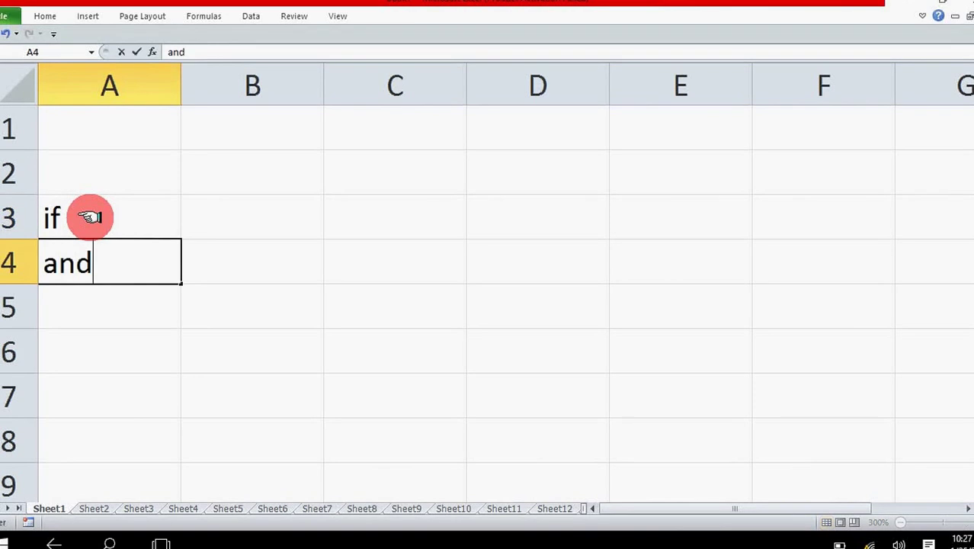
{"action": "key", "text": "Return"}
{"action": "type", "text": "or"}
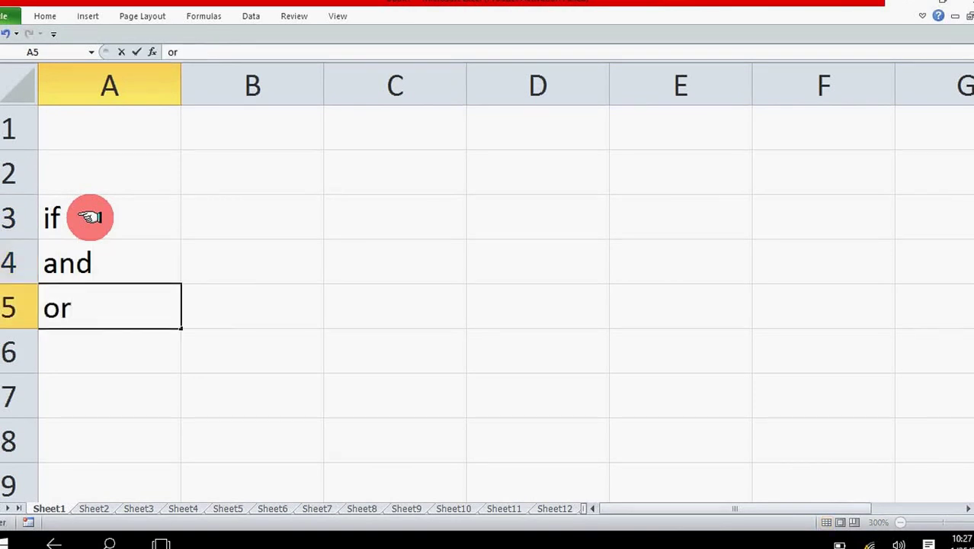
{"action": "key", "text": "Return"}
{"action": "type", "text": "not"}
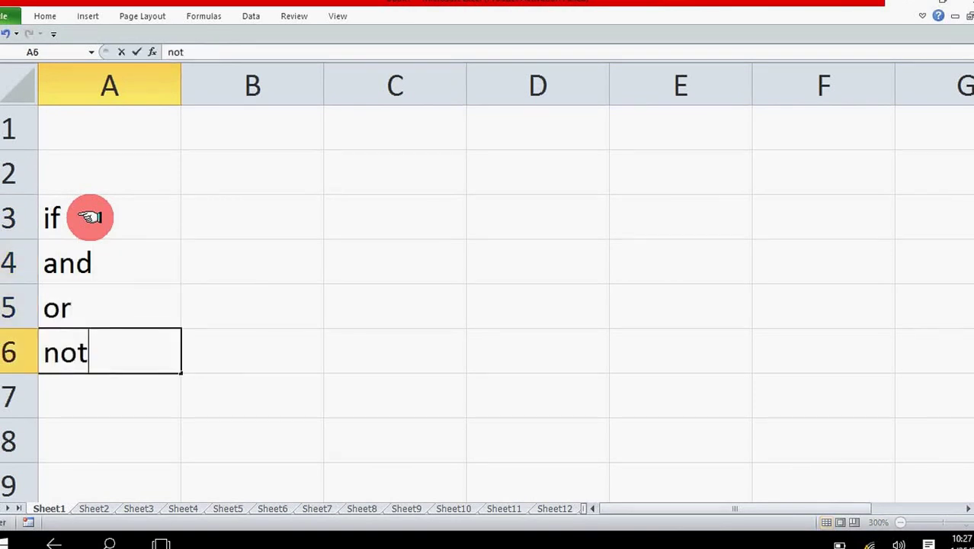
{"action": "key", "text": "Return"}
Enter iferror, TRUE and FALSE in A7 to A9, then select A3:A9
{"action": "type", "text": "iferror"}
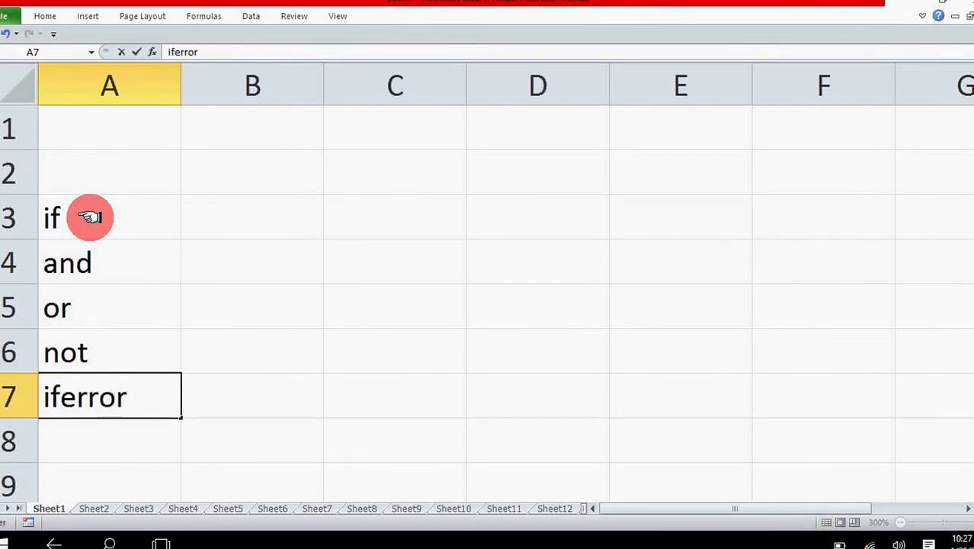
{"action": "key", "text": "Return"}
{"action": "type", "text": "true"}
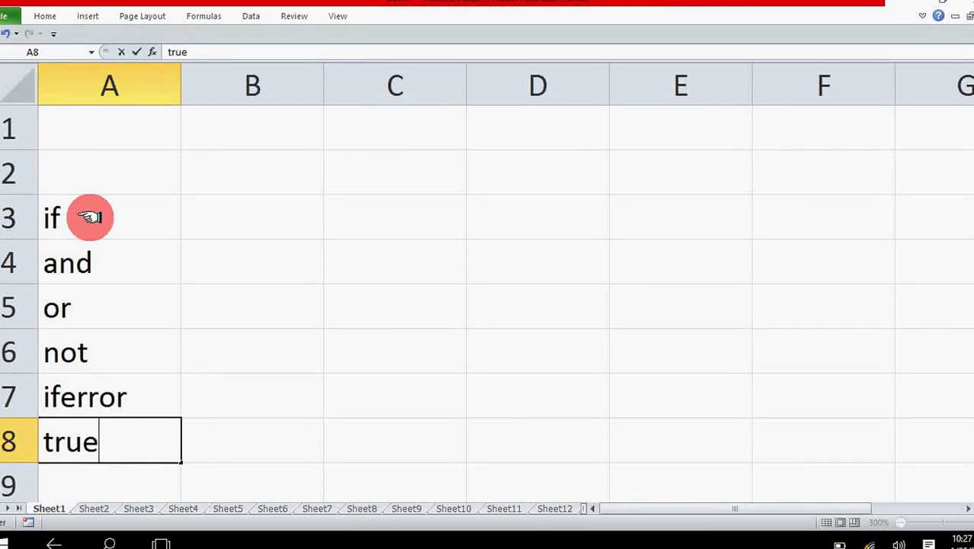
{"action": "key", "text": "Return"}
{"action": "type", "text": "flas"}
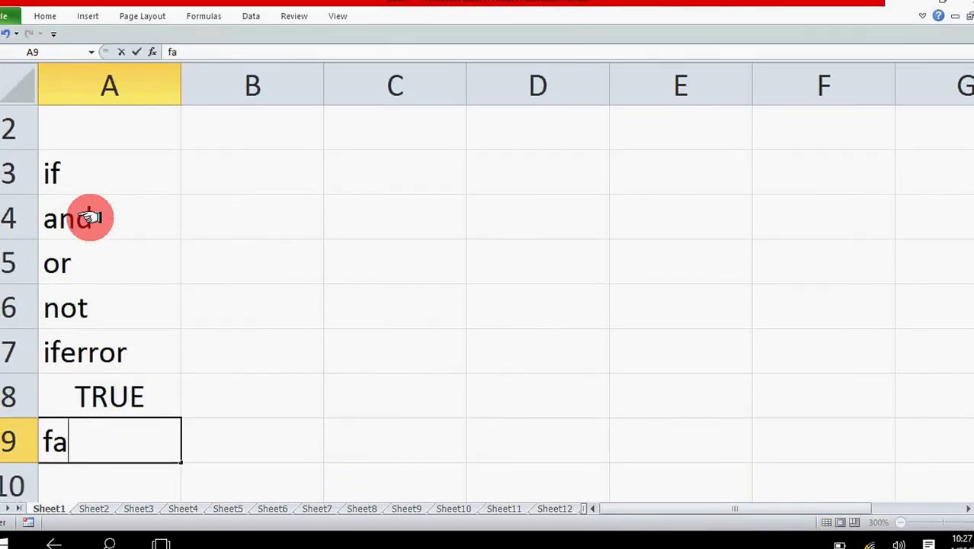
{"action": "type", "text": "lse"}
{"action": "left_click", "coordinate": [190, 420]}
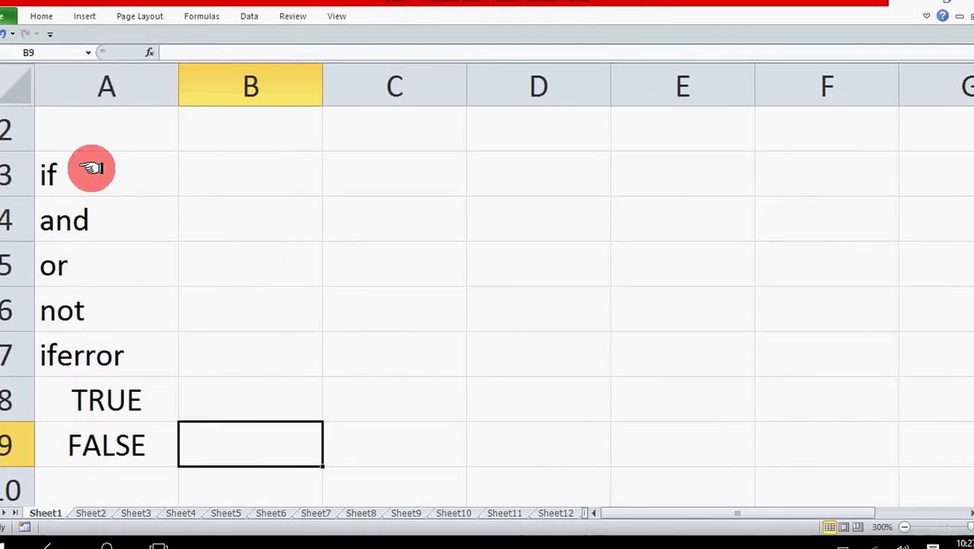
{"action": "left_click_drag", "start_coordinate": [90, 168], "coordinate": [100, 446]}
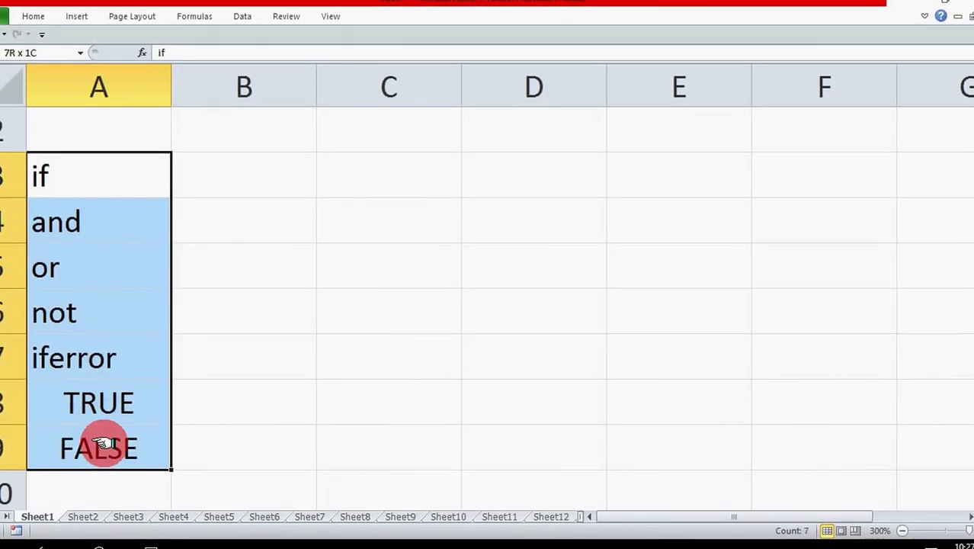
{"action": "left_click", "coordinate": [195, 300]}
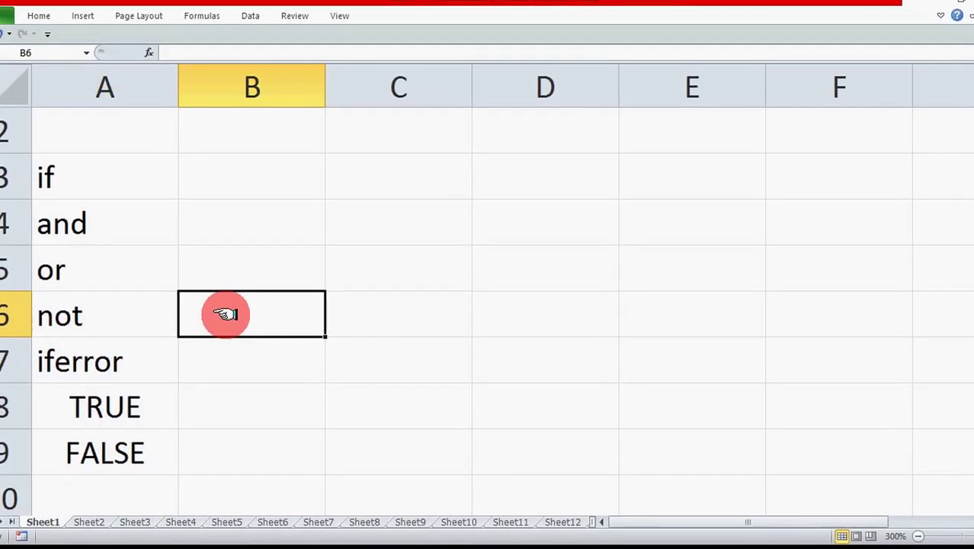
{"action": "type", "text": "logiclal"}
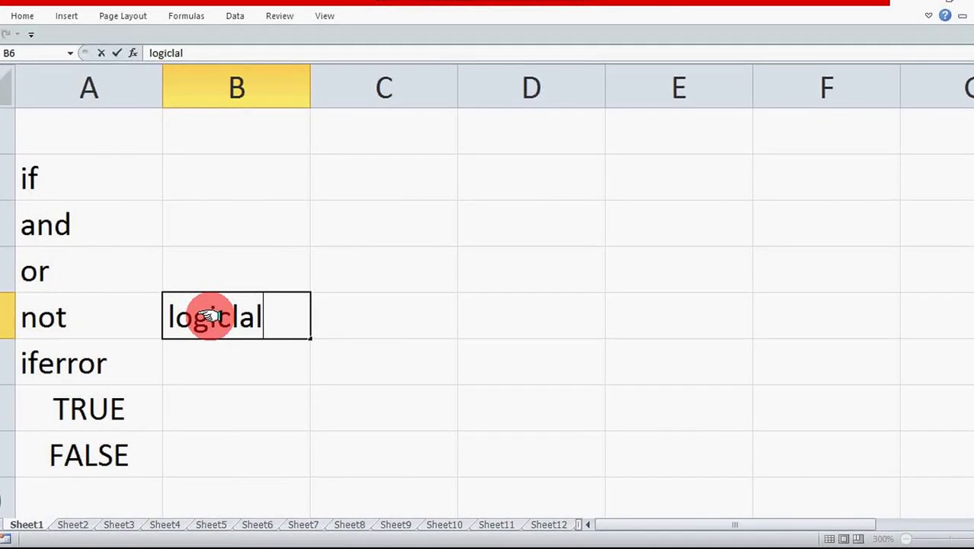
{"action": "key", "text": "BackSpace"}
{"action": "key", "text": "BackSpace"}
{"action": "key", "text": "BackSpace"}
{"action": "key", "text": "BackSpace"}
{"action": "key", "text": "BackSpace"}
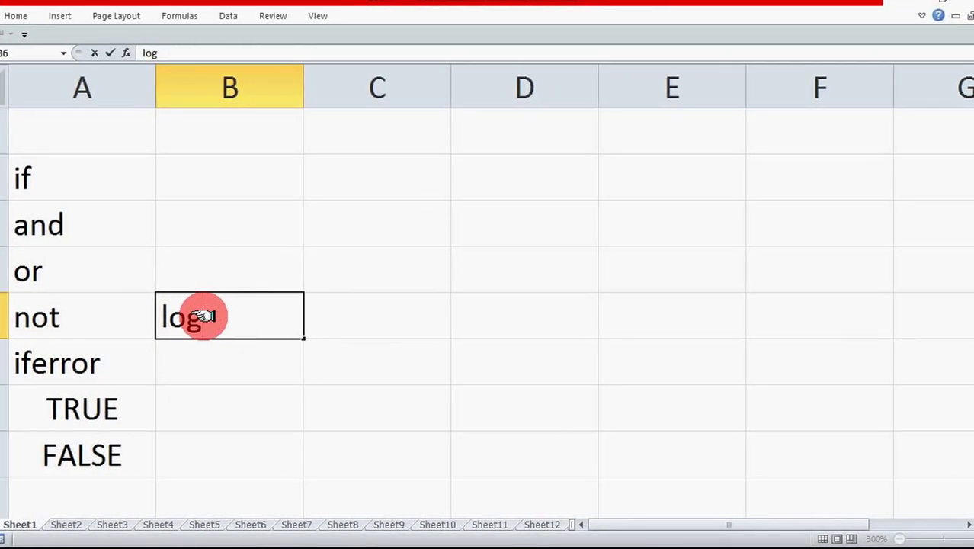
{"action": "type", "text": "ical fun"}
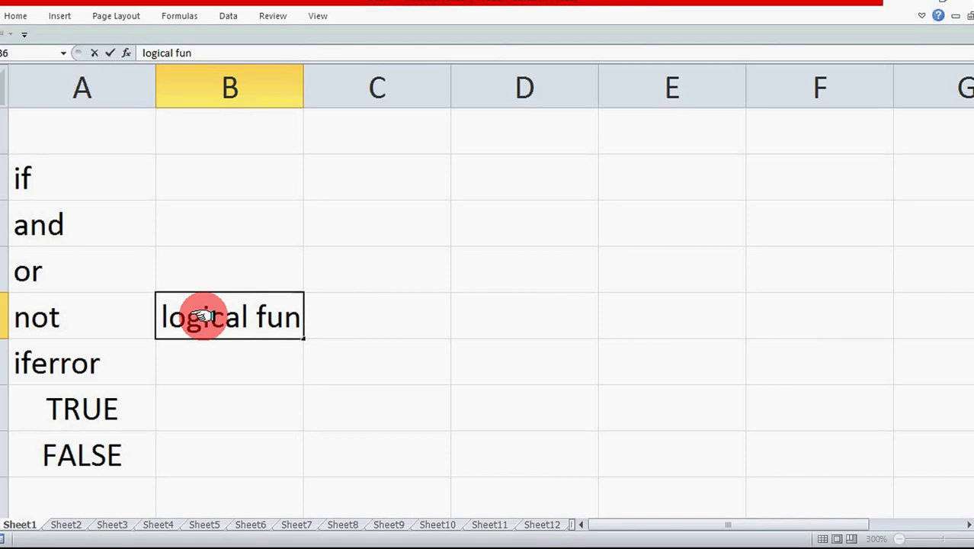
{"action": "type", "text": "tion"}
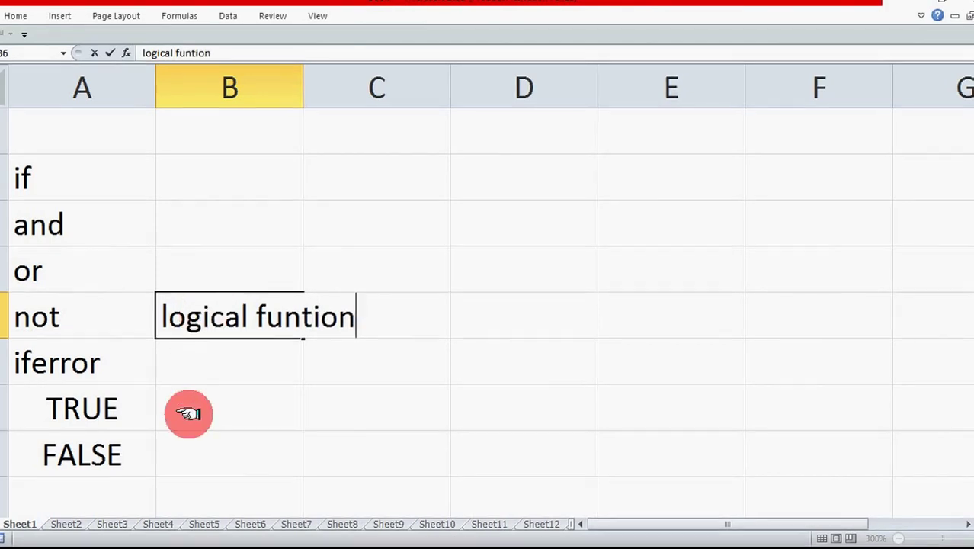
{"action": "left_click", "coordinate": [200, 408]}
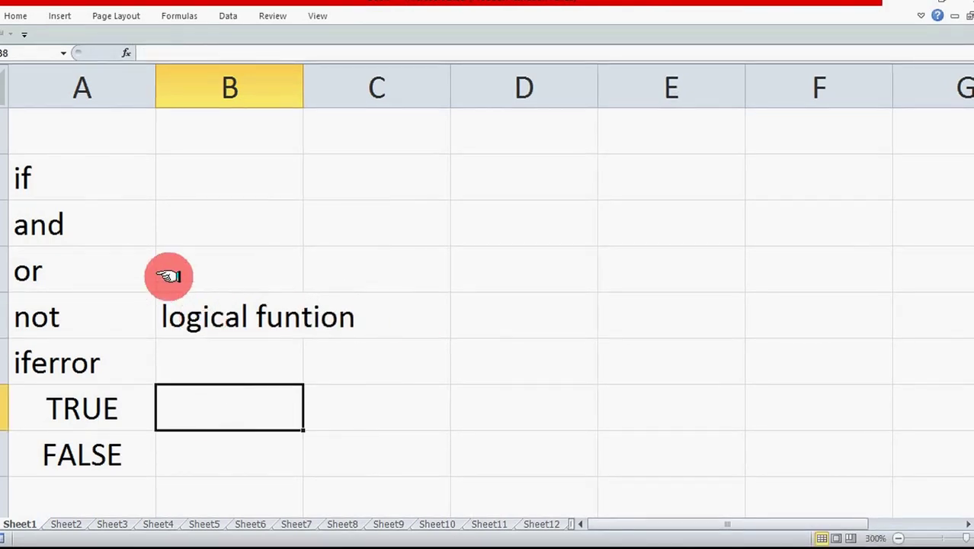
{"action": "left_click", "coordinate": [23, 180]}
{"action": "left_click", "coordinate": [40, 226]}
{"action": "left_click", "coordinate": [33, 272]}
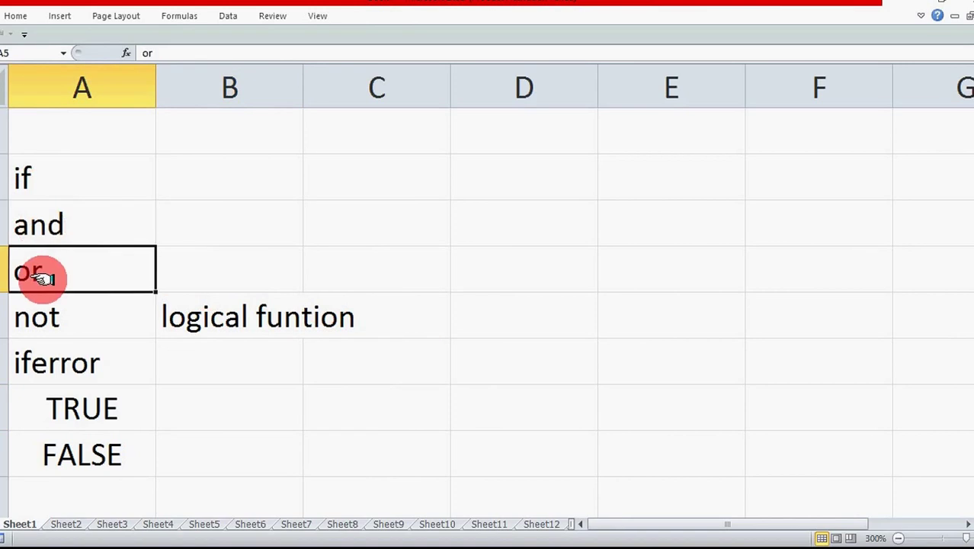
{"action": "left_click", "coordinate": [54, 332]}
{"action": "left_click", "coordinate": [72, 371]}
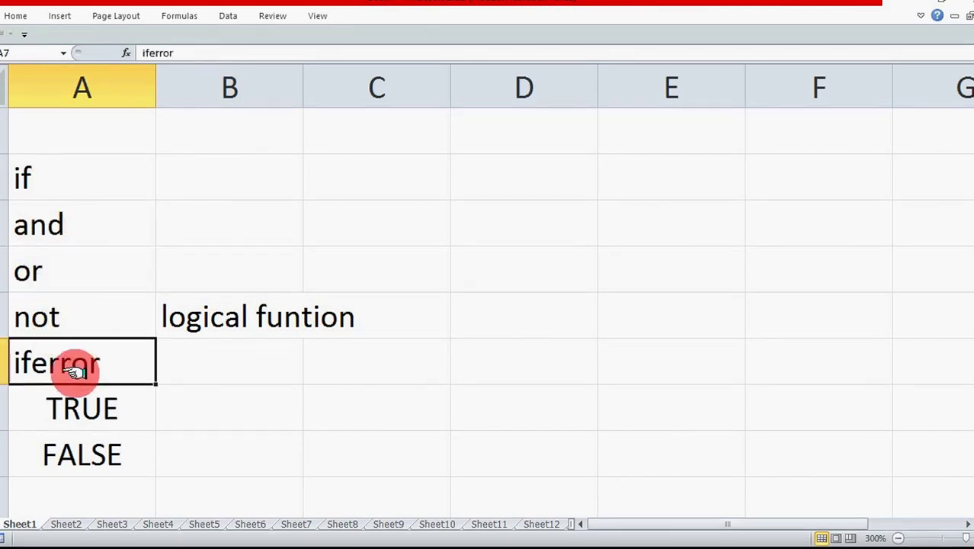
{"action": "left_click", "coordinate": [74, 412]}
{"action": "left_click", "coordinate": [104, 456]}
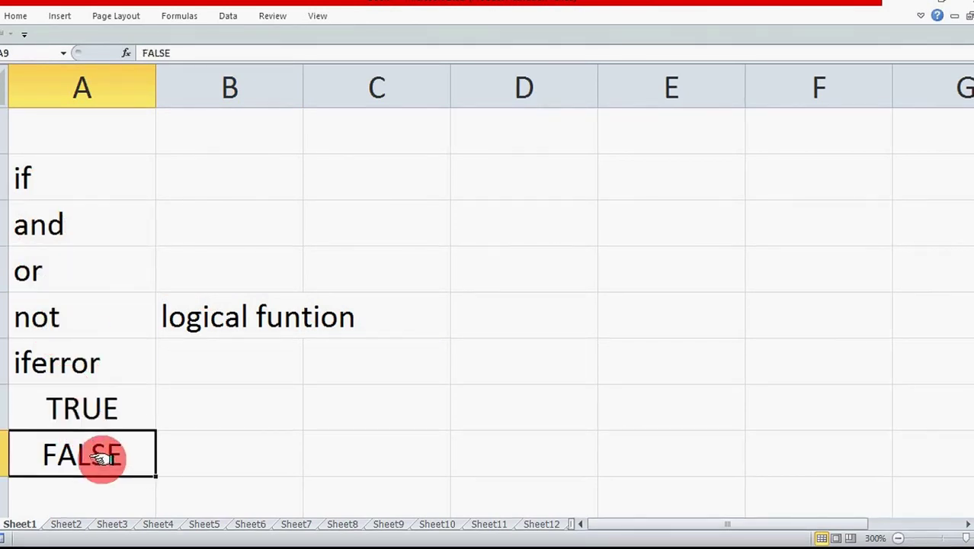
{"action": "left_click", "coordinate": [168, 327]}
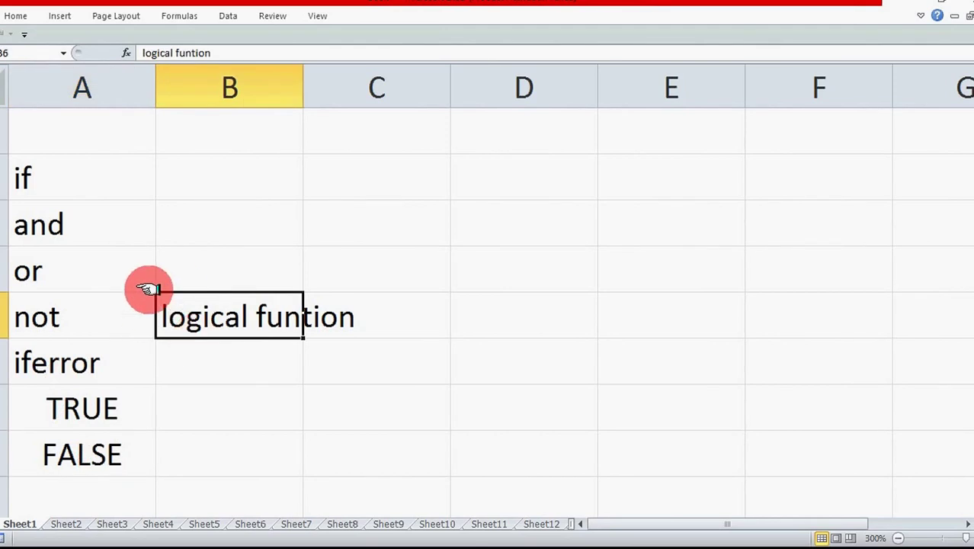
{"action": "left_click", "coordinate": [247, 390]}
{"action": "left_click_drag", "start_coordinate": [170, 315], "coordinate": [347, 341]}
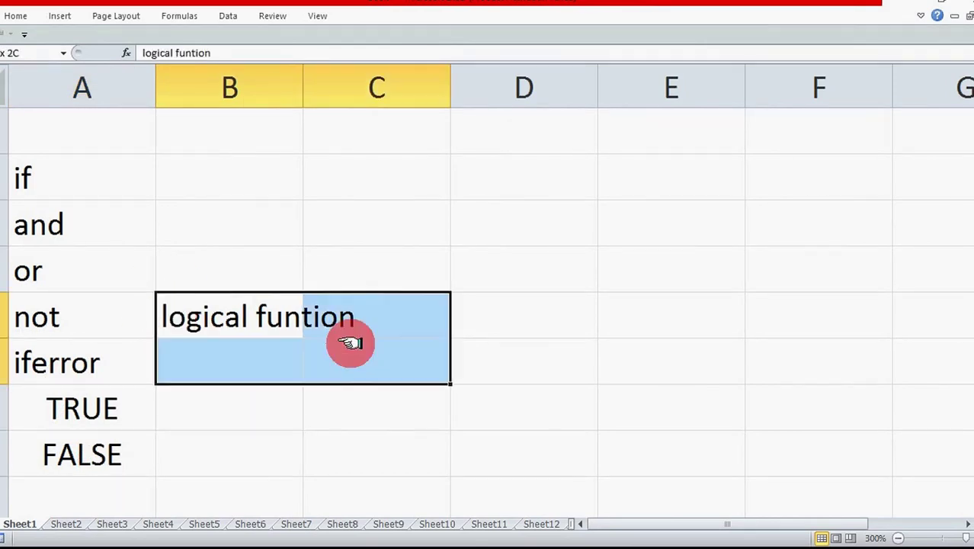
{"action": "left_click", "coordinate": [326, 427]}
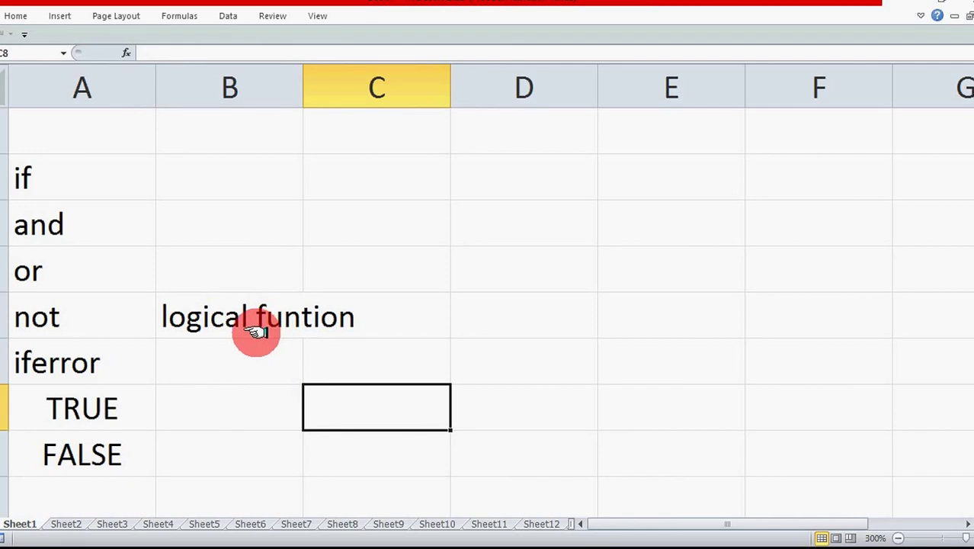
{"action": "left_click", "coordinate": [52, 187]}
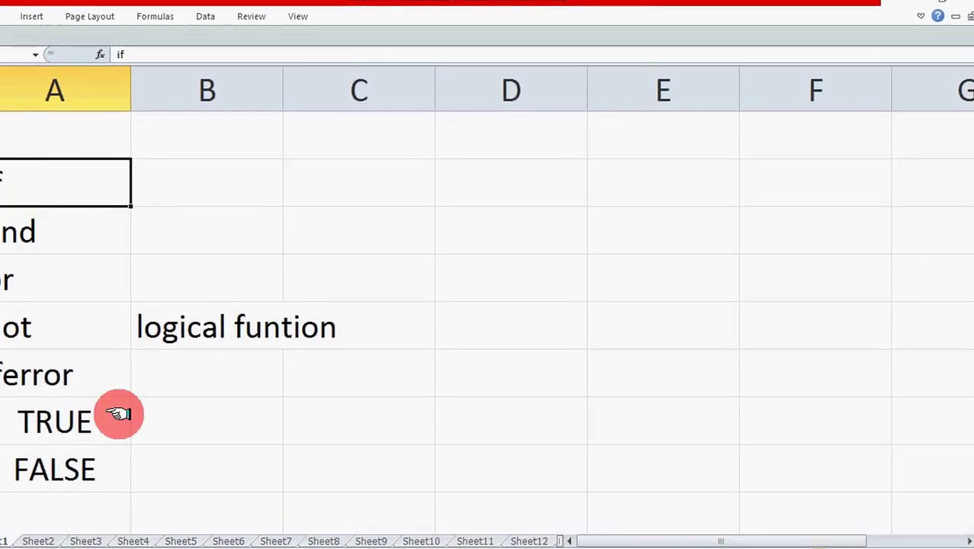
{"action": "left_click", "coordinate": [46, 537]}
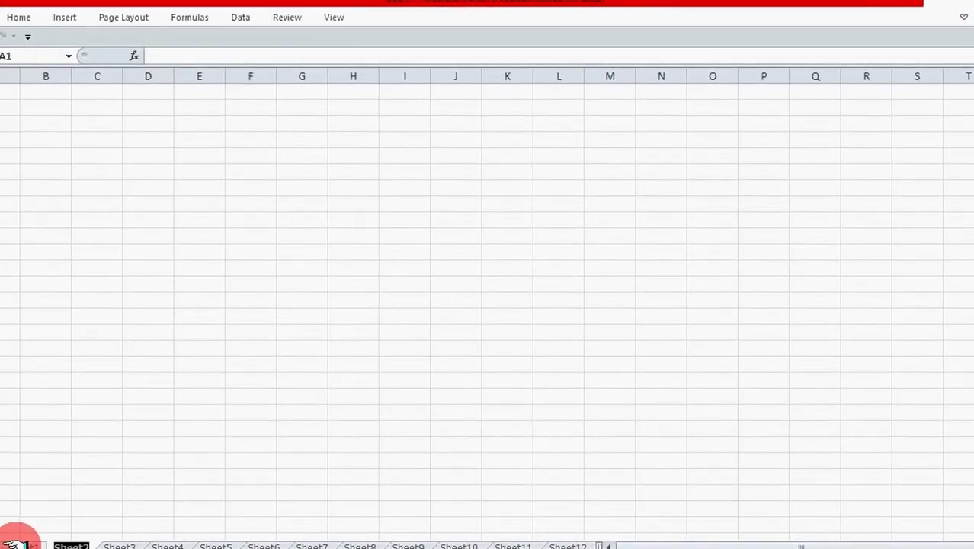
{"action": "left_click", "coordinate": [18, 538]}
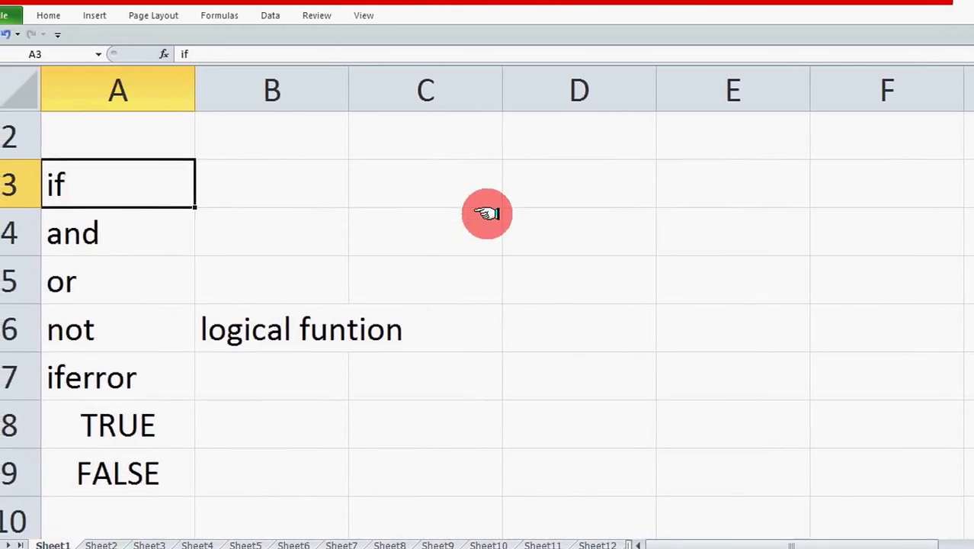
{"action": "left_click", "coordinate": [481, 229]}
{"action": "left_click", "coordinate": [556, 138]}
{"action": "left_click", "coordinate": [702, 138]}
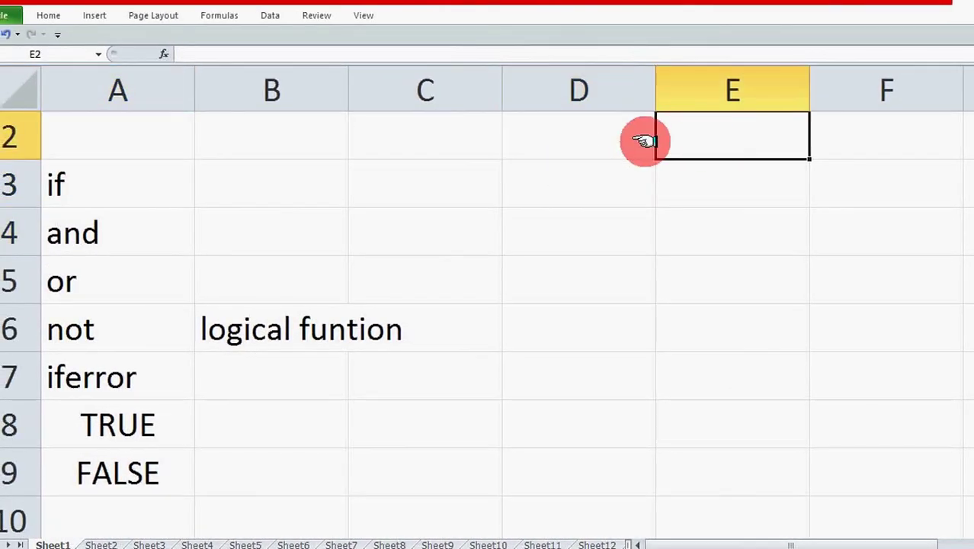
{"action": "left_click", "coordinate": [564, 141]}
{"action": "left_click", "coordinate": [707, 140]}
{"action": "left_click", "coordinate": [561, 135]}
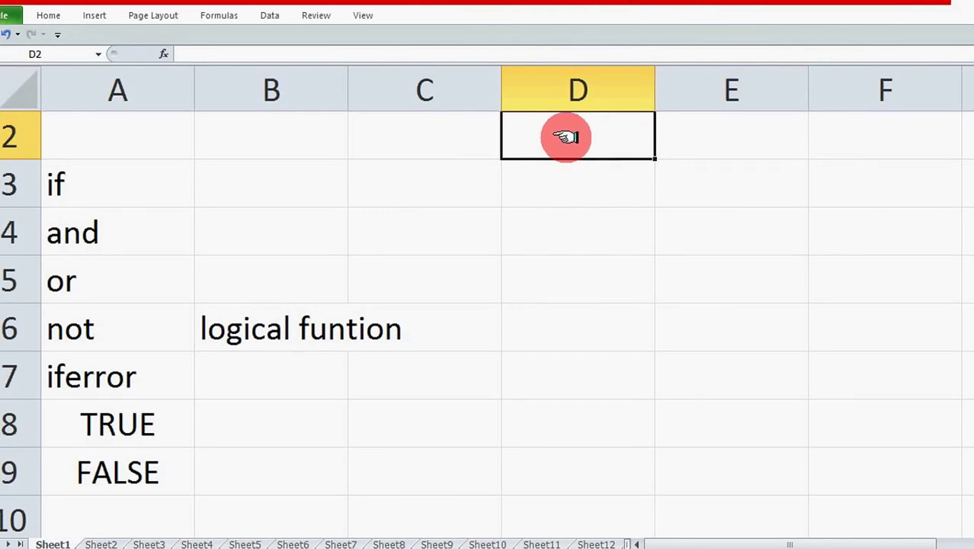
{"action": "scroll", "coordinate": [488, 305], "scroll_direction": "up", "scroll_amount": 1}
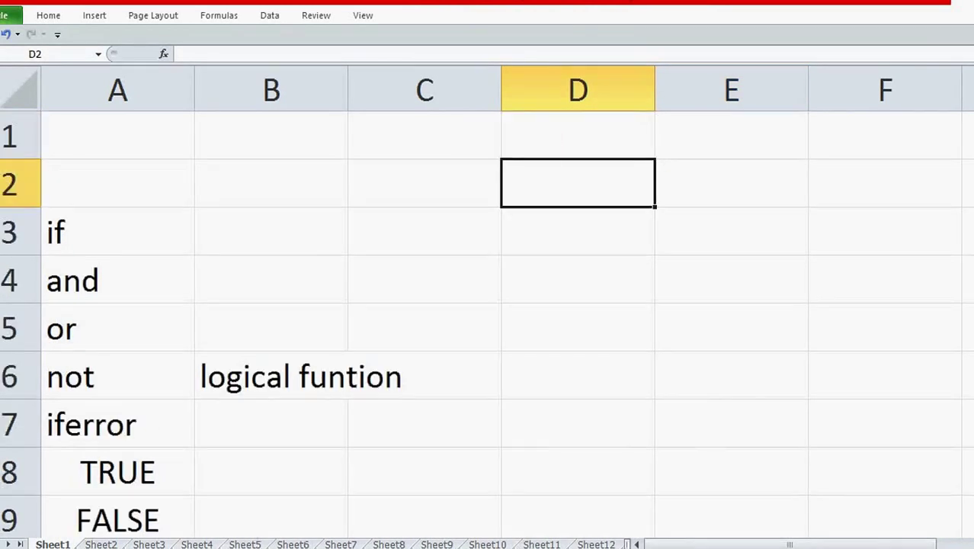
{"action": "left_click", "coordinate": [602, 136]}
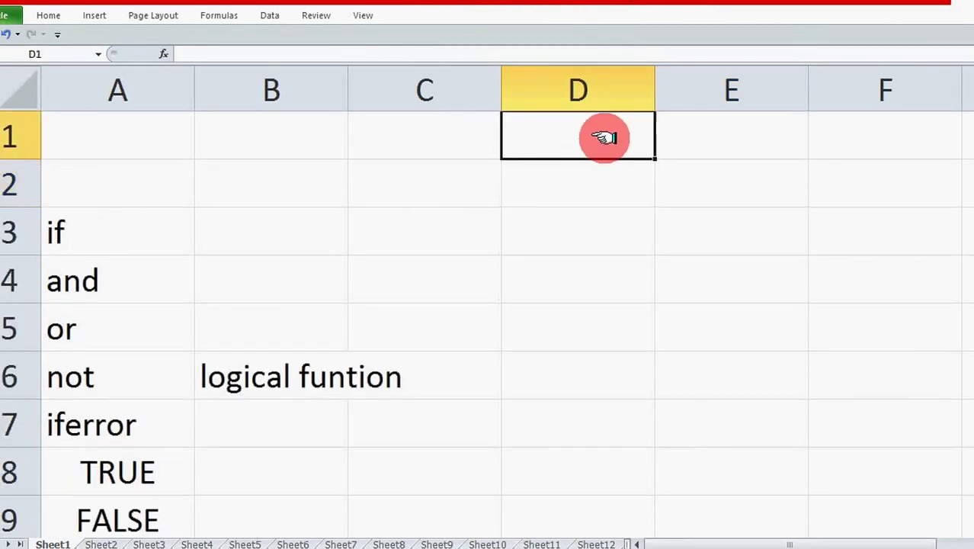
{"action": "left_click", "coordinate": [708, 131]}
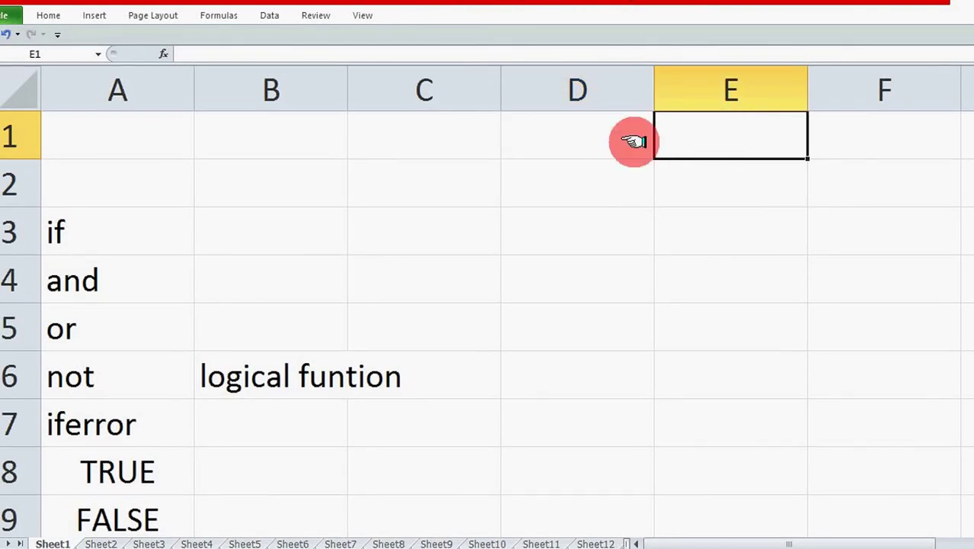
{"action": "left_click", "coordinate": [562, 131]}
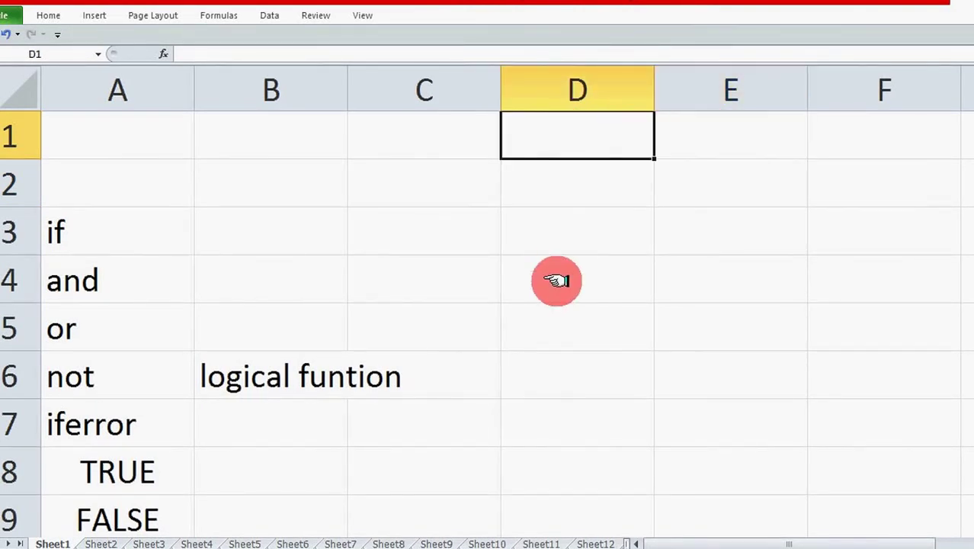
Enter 10 in D1 and 20 in E1
{"action": "type", "text": "10"}
{"action": "key", "text": "Tab"}
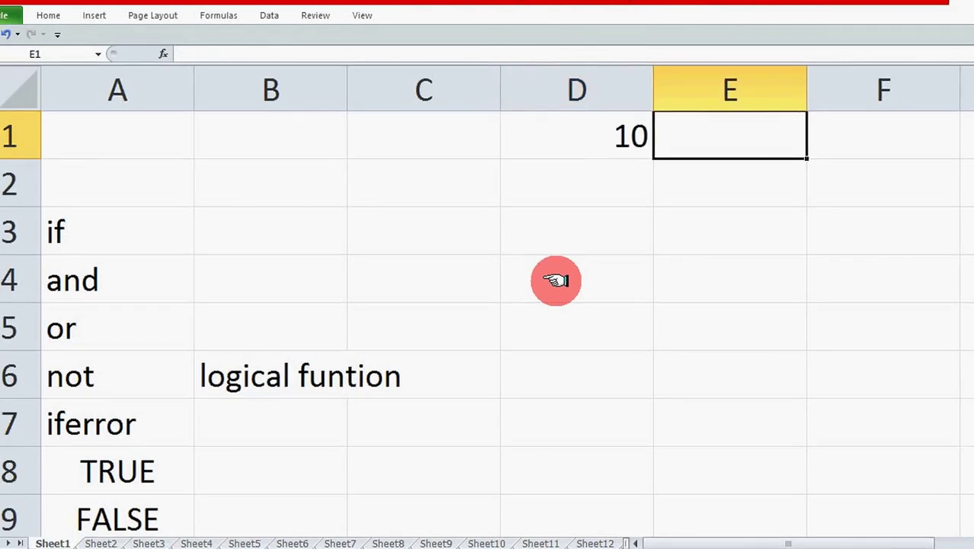
{"action": "type", "text": "20"}
{"action": "left_click", "coordinate": [568, 281]}
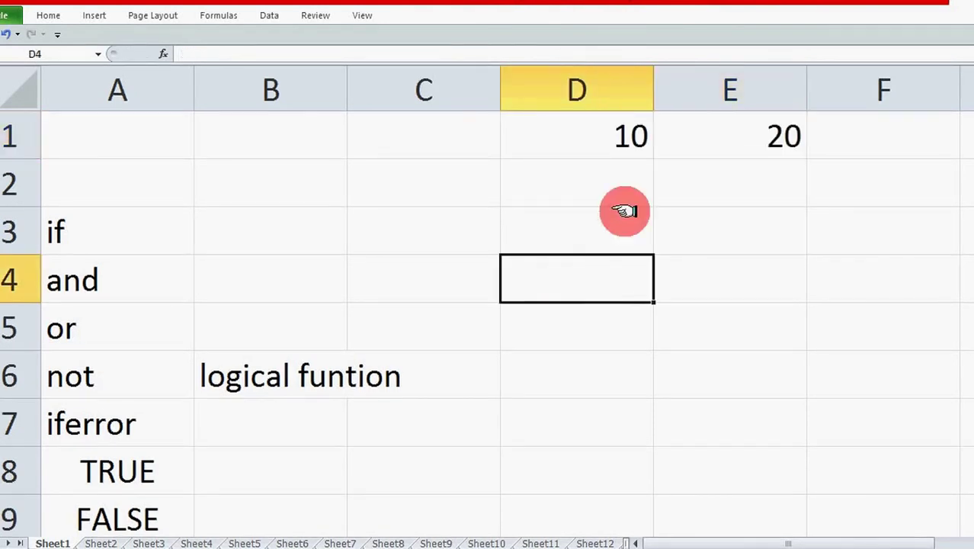
{"action": "left_click", "coordinate": [626, 135]}
{"action": "left_click", "coordinate": [745, 140]}
{"action": "left_click", "coordinate": [591, 142]}
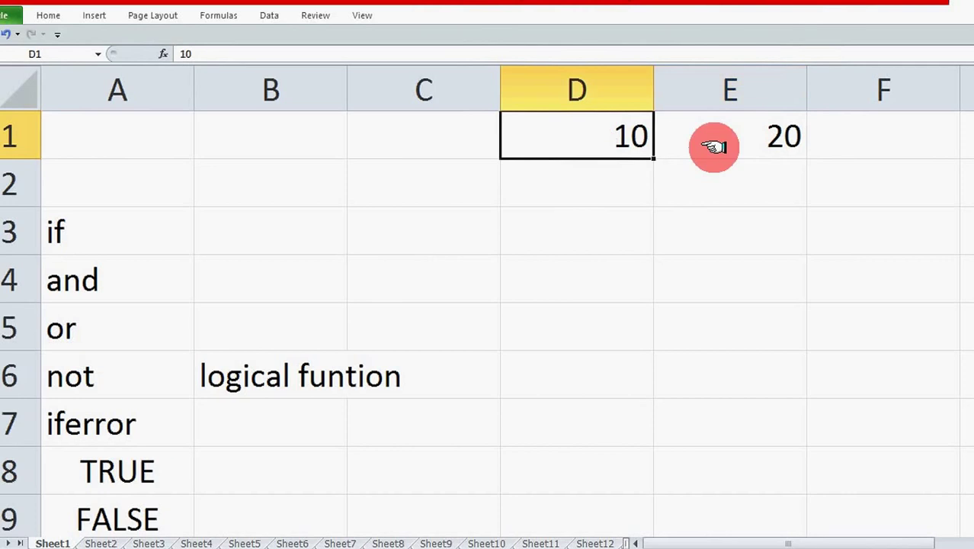
{"action": "left_click", "coordinate": [718, 145]}
{"action": "left_click", "coordinate": [592, 152]}
Start typing =if(d1>10,"correct","incoreect") into F1
{"action": "left_click", "coordinate": [62, 232]}
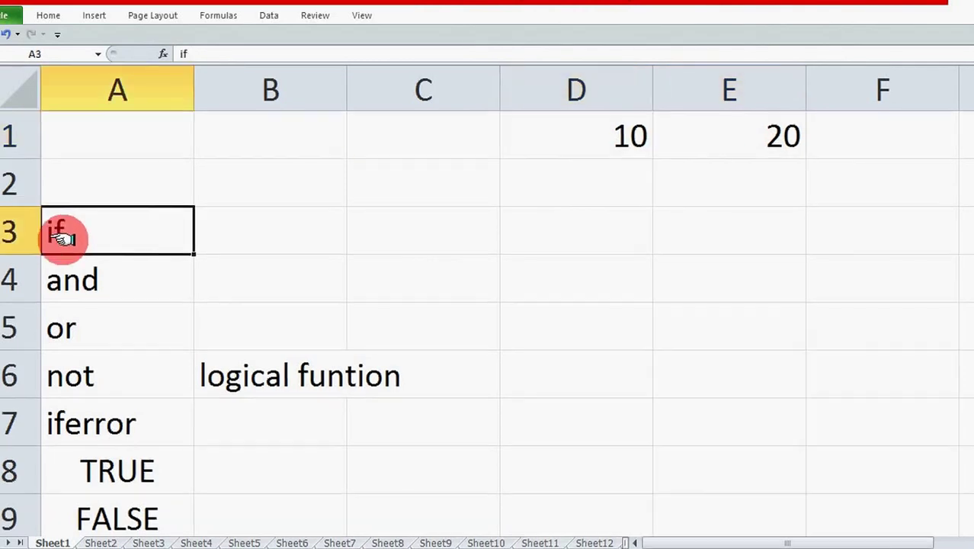
{"action": "left_click", "coordinate": [861, 138]}
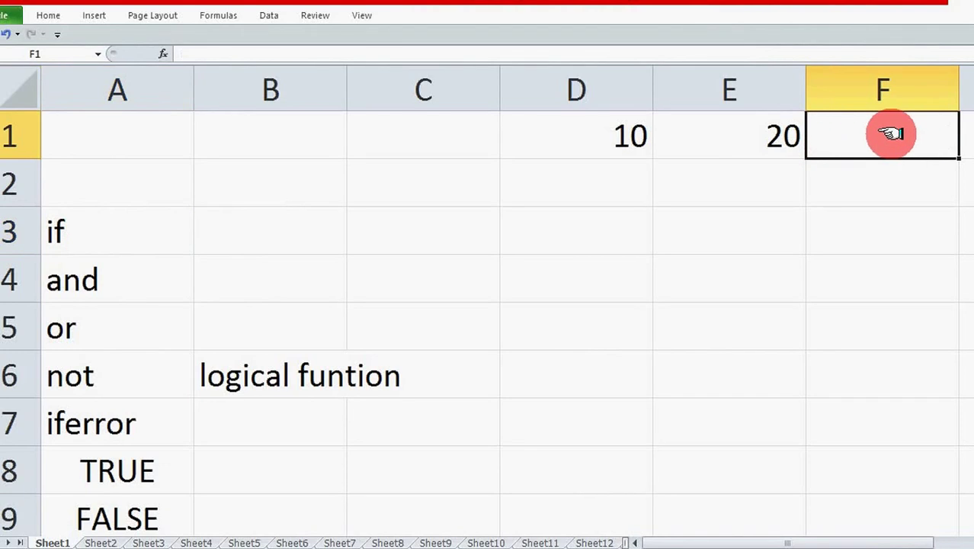
{"action": "type", "text": "="}
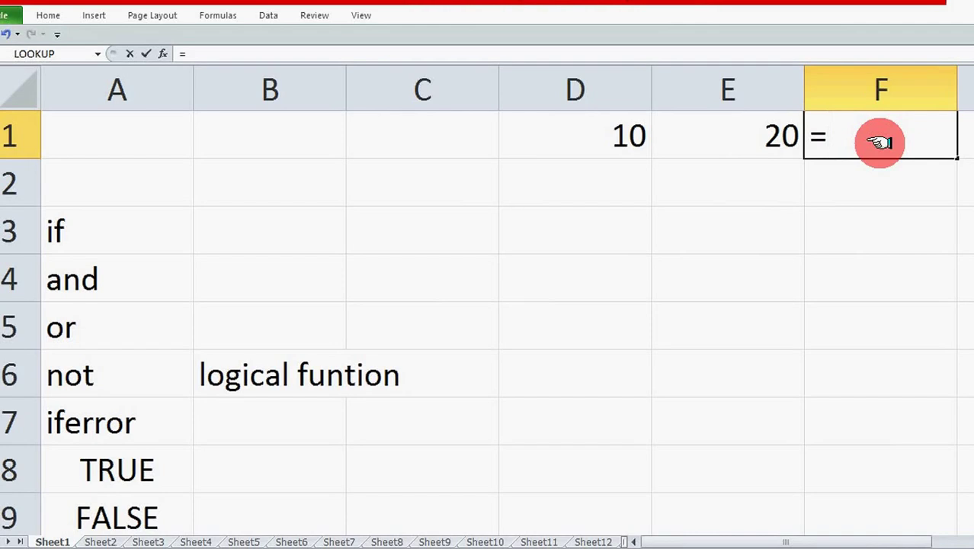
{"action": "type", "text": "if"}
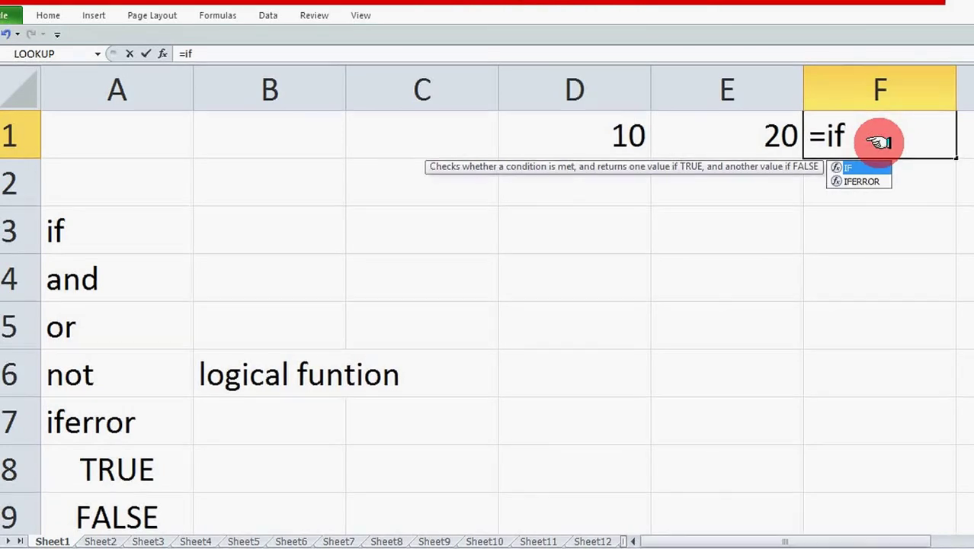
{"action": "type", "text": "("}
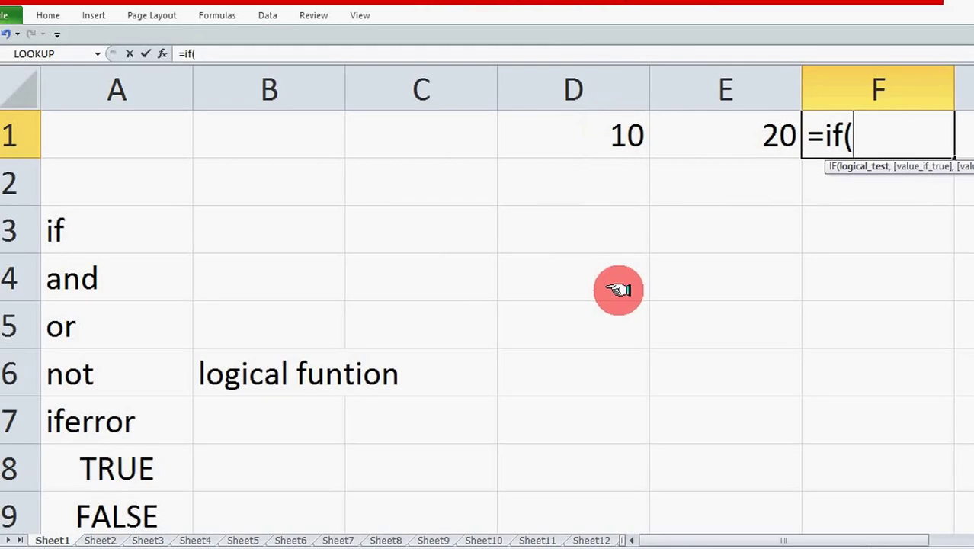
{"action": "type", "text": "d1"}
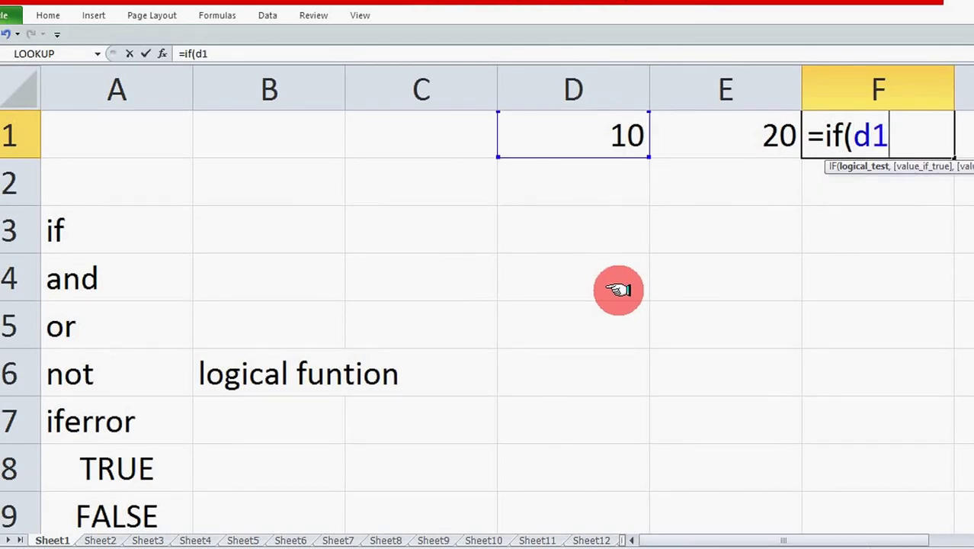
{"action": "type", "text": ">10"}
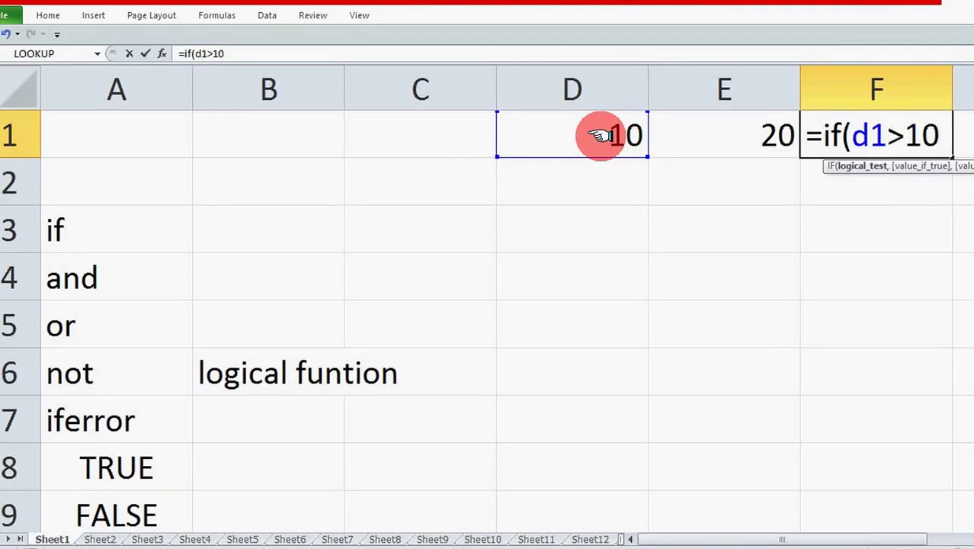
{"action": "type", "text": ",\"c"}
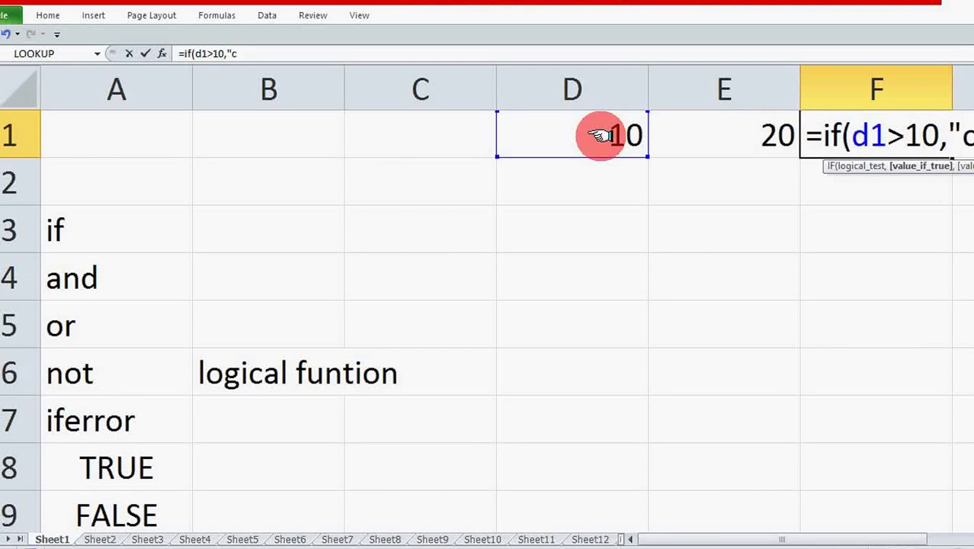
{"action": "type", "text": "orrect"}
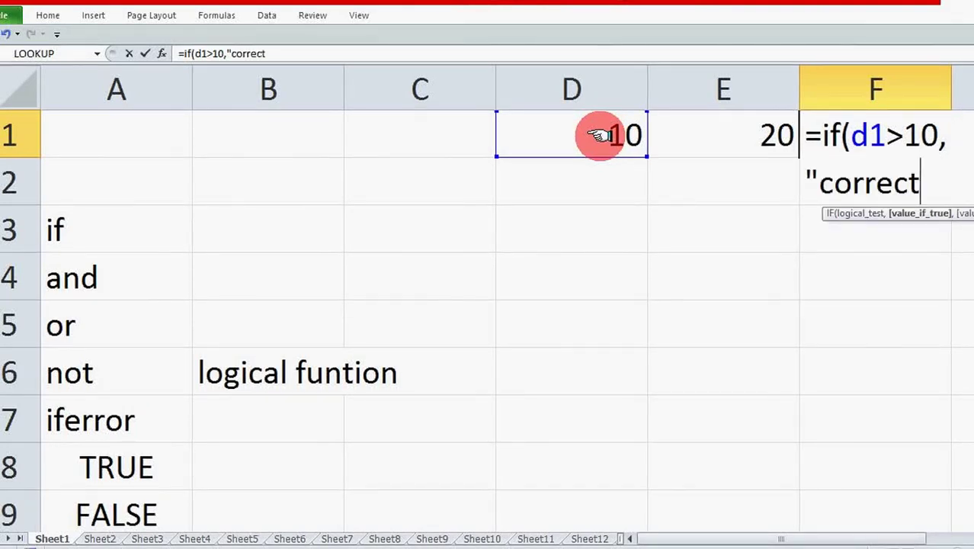
{"action": "type", "text": "\",\""}
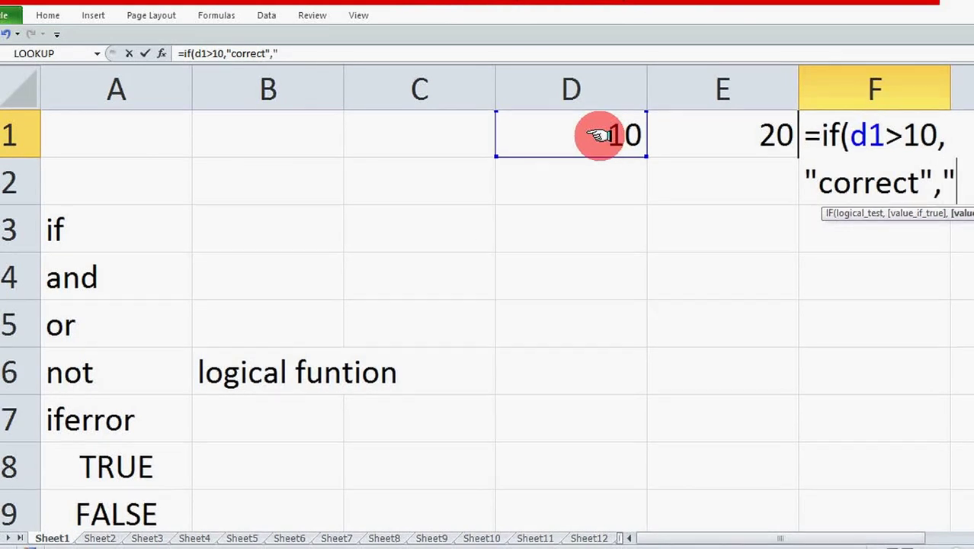
{"action": "type", "text": "incoreect\""}
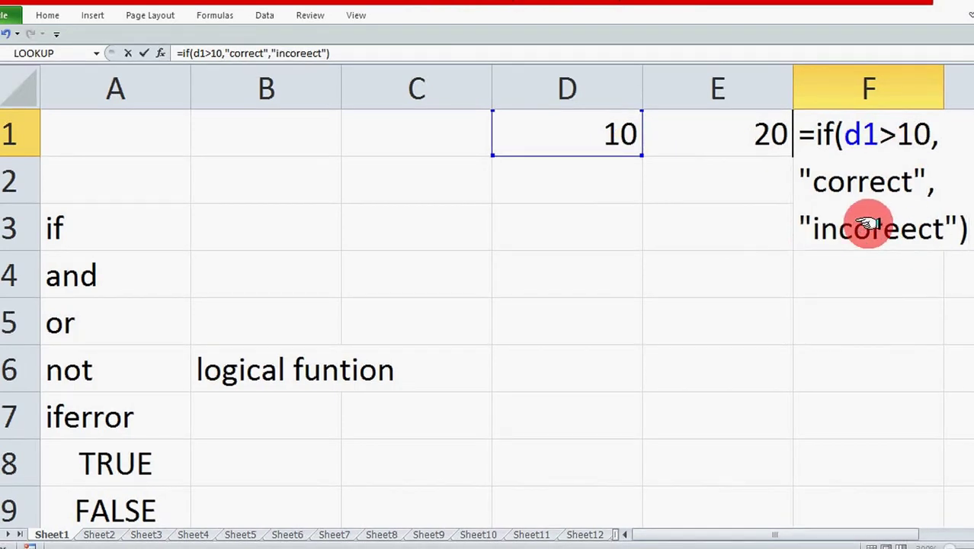
Commit F1's IF formula showing incoreect, review it, then clear F1
{"action": "key", "text": "Return"}
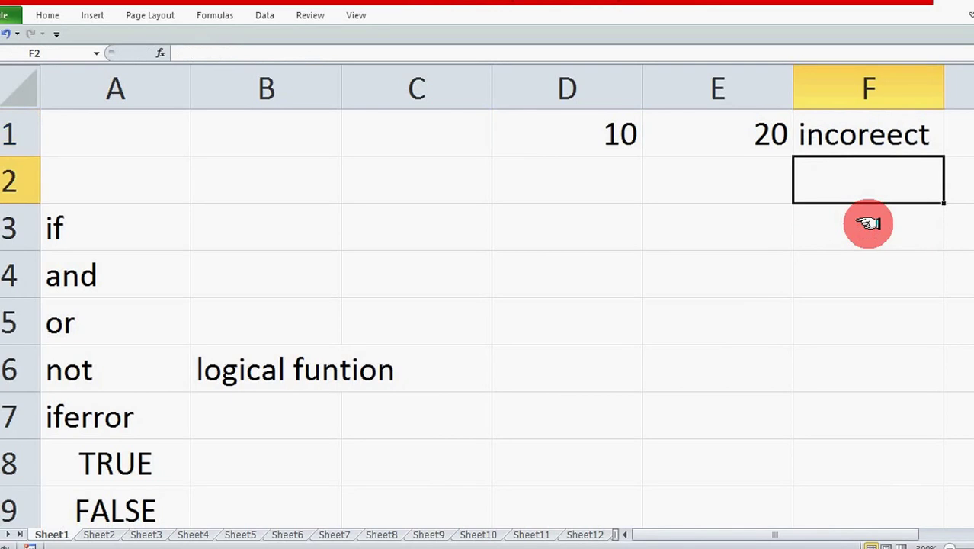
{"action": "left_click", "coordinate": [868, 133]}
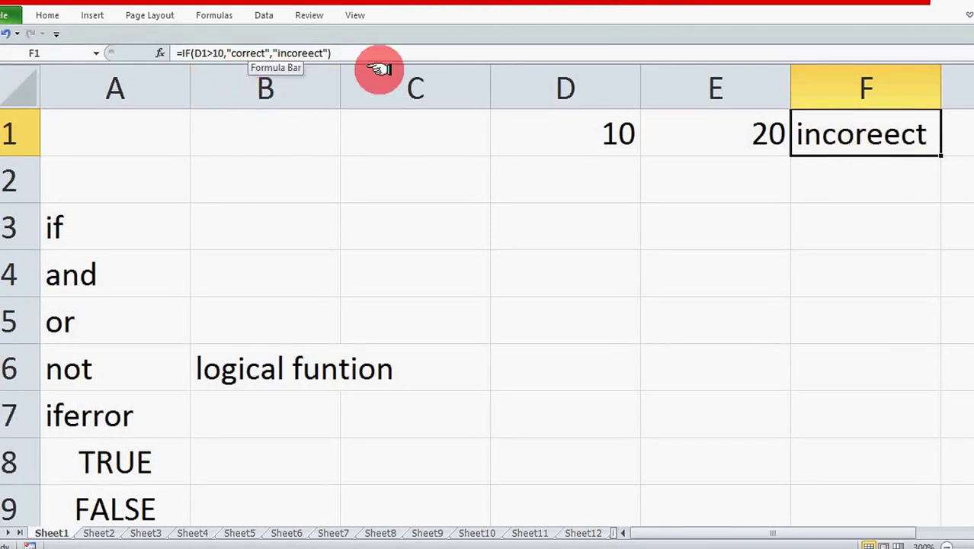
{"action": "double_click", "coordinate": [888, 135]}
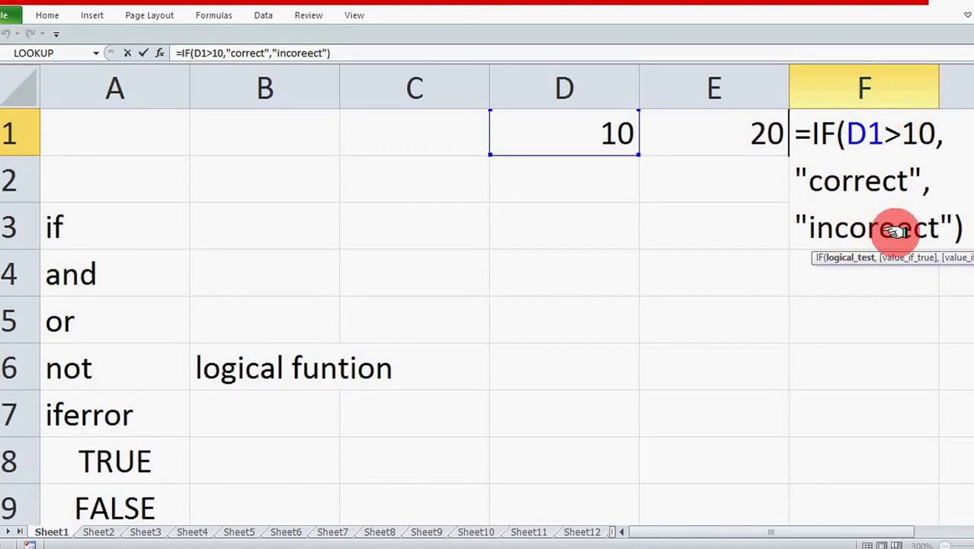
{"action": "key", "text": "Return"}
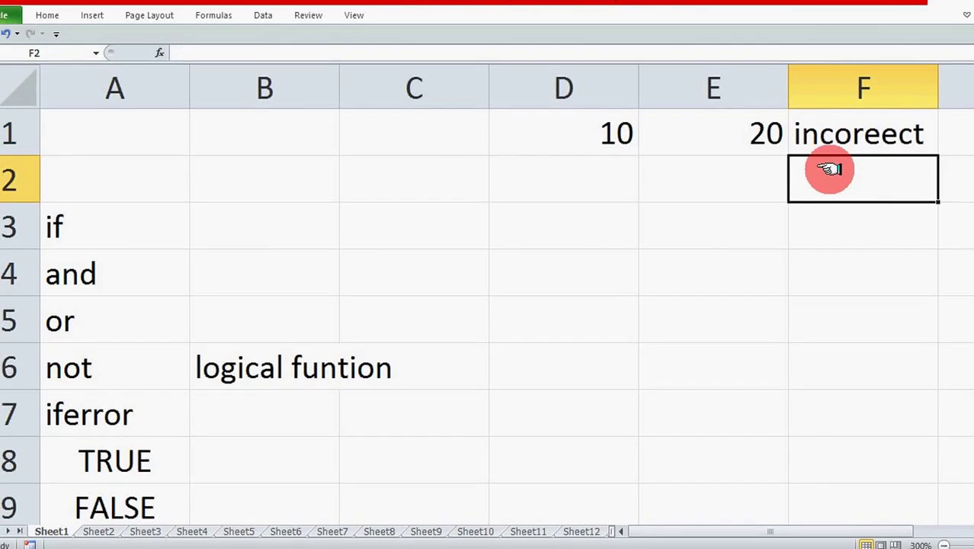
{"action": "left_click", "coordinate": [843, 138]}
{"action": "key", "text": "Delete"}
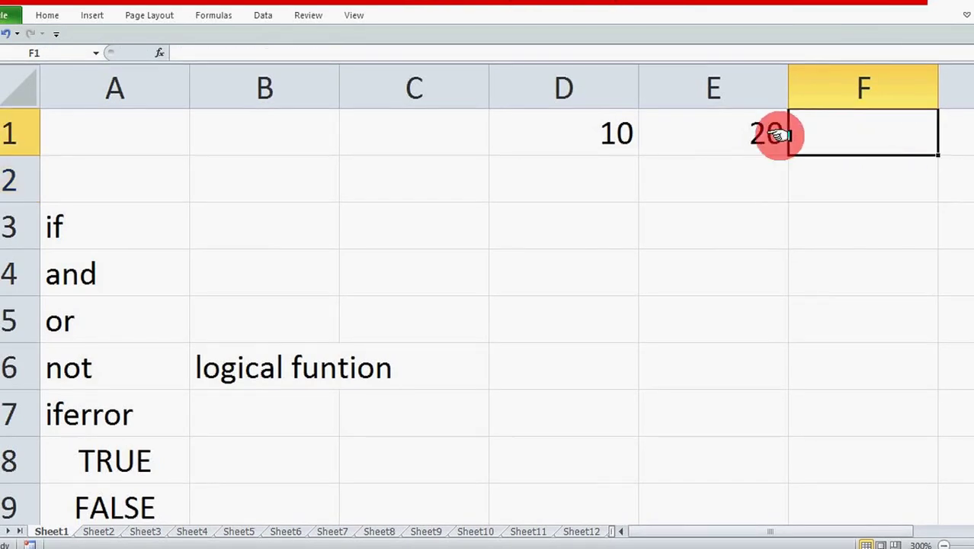
Compare D1 and E1, then type =if(e1>10,"correct","incoreect") into F1
{"action": "left_click", "coordinate": [667, 123]}
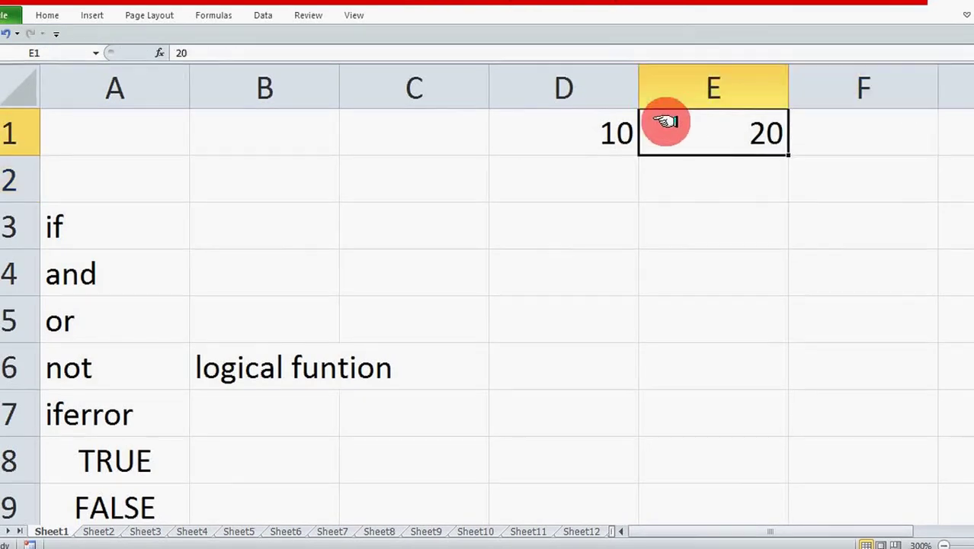
{"action": "left_click", "coordinate": [592, 130]}
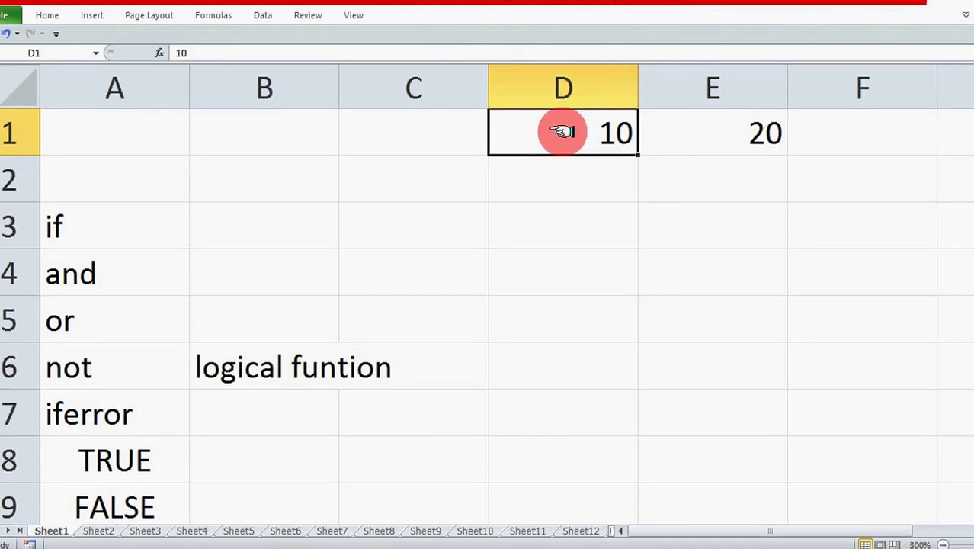
{"action": "left_click", "coordinate": [722, 131]}
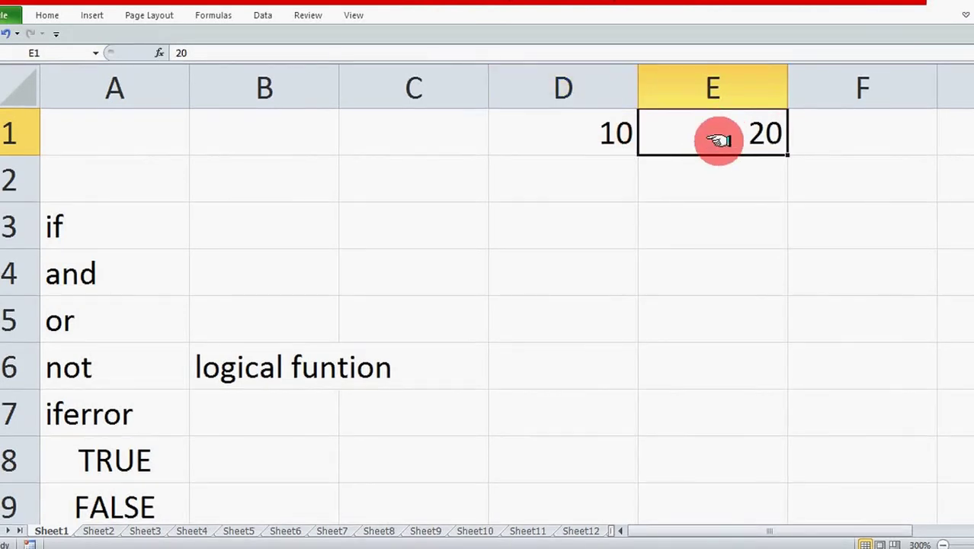
{"action": "left_click", "coordinate": [815, 136]}
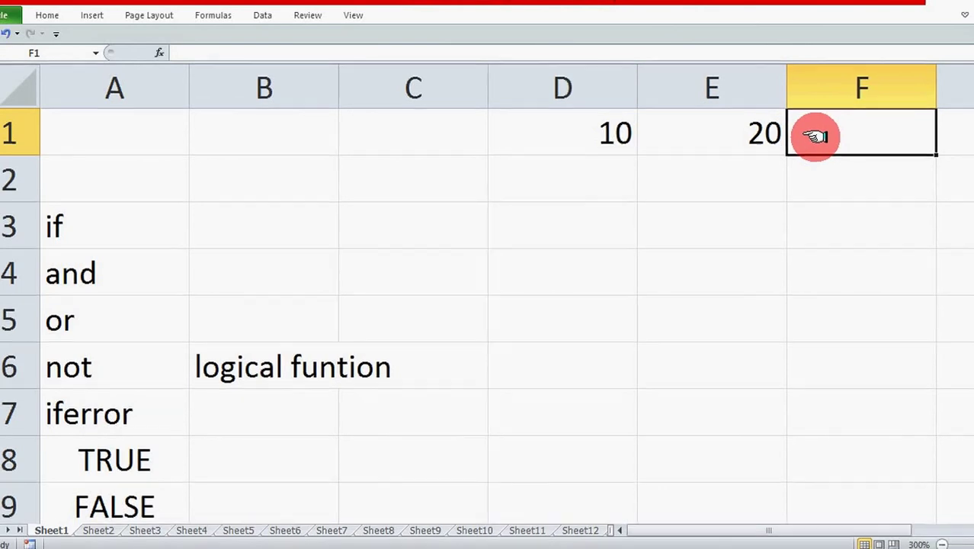
{"action": "type", "text": "=if"}
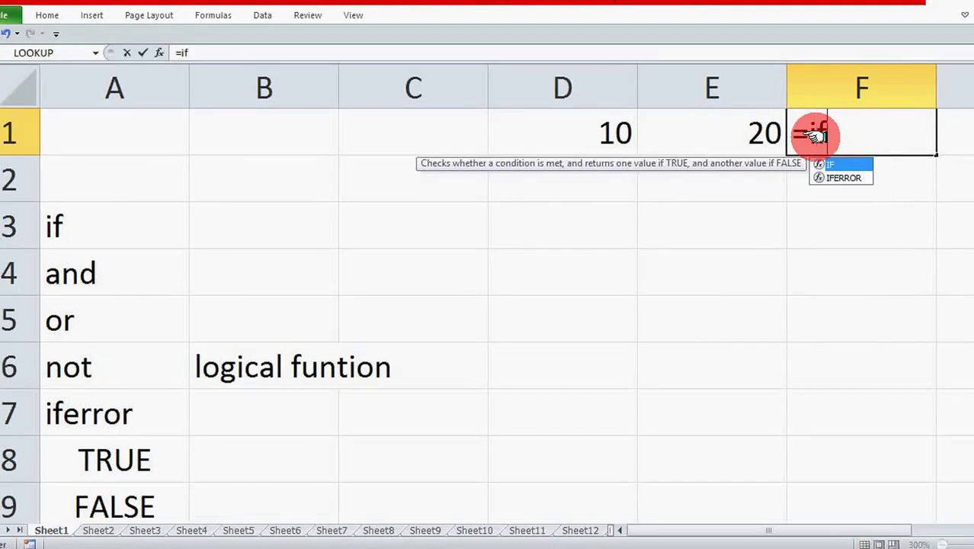
{"action": "type", "text": "("}
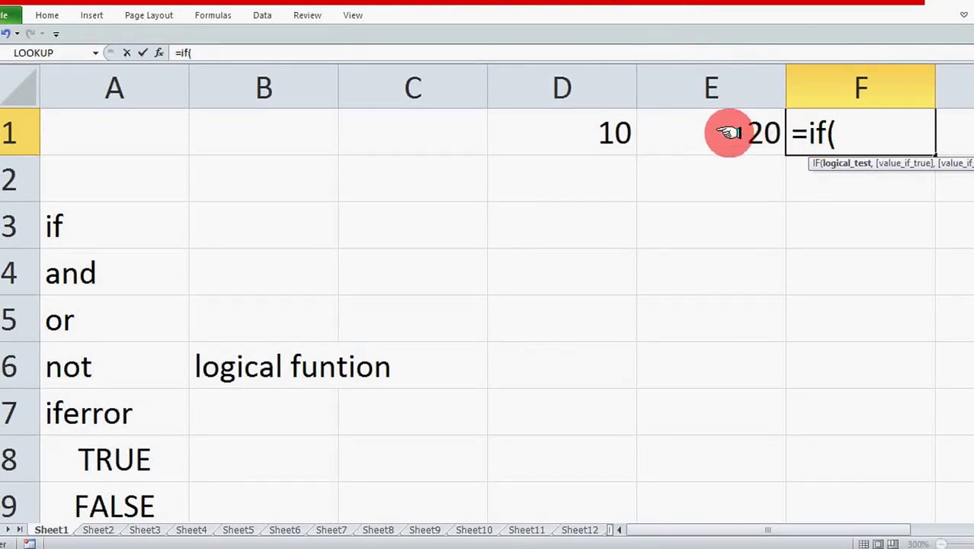
{"action": "type", "text": "e"}
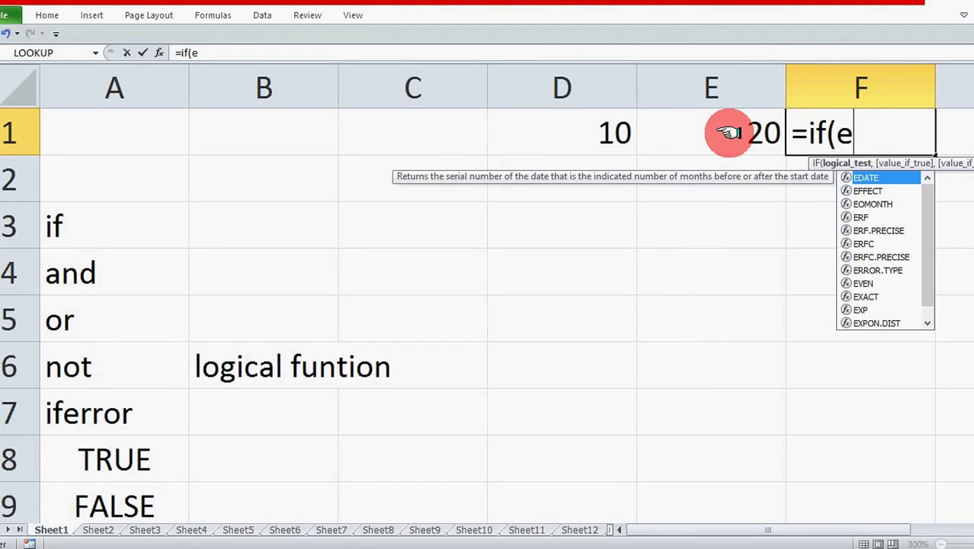
{"action": "type", "text": "1>10"}
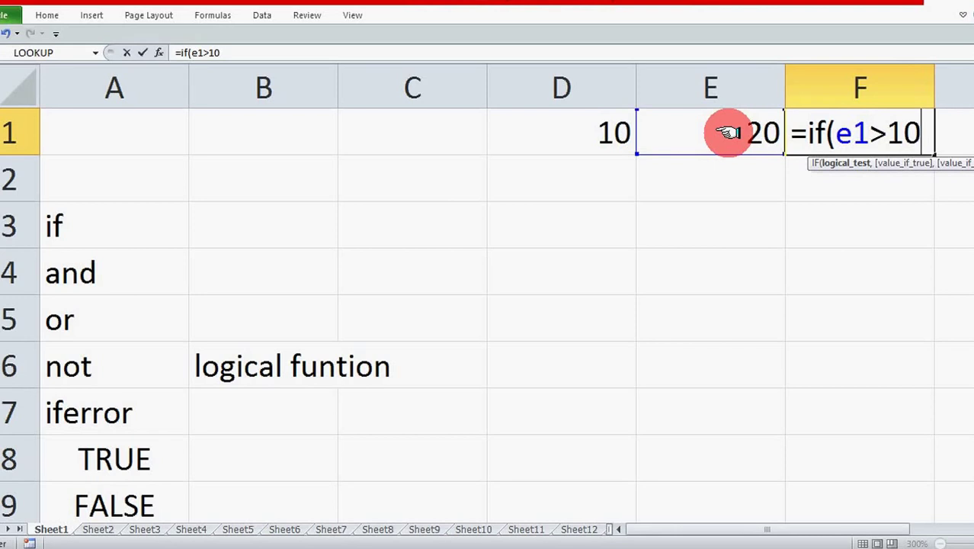
{"action": "type", "text": ","}
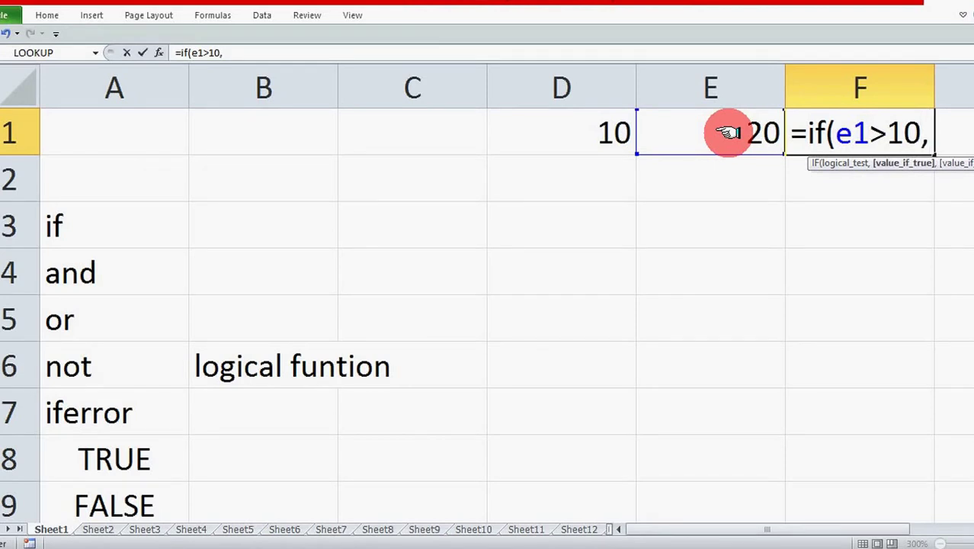
{"action": "type", "text": "\"corr"}
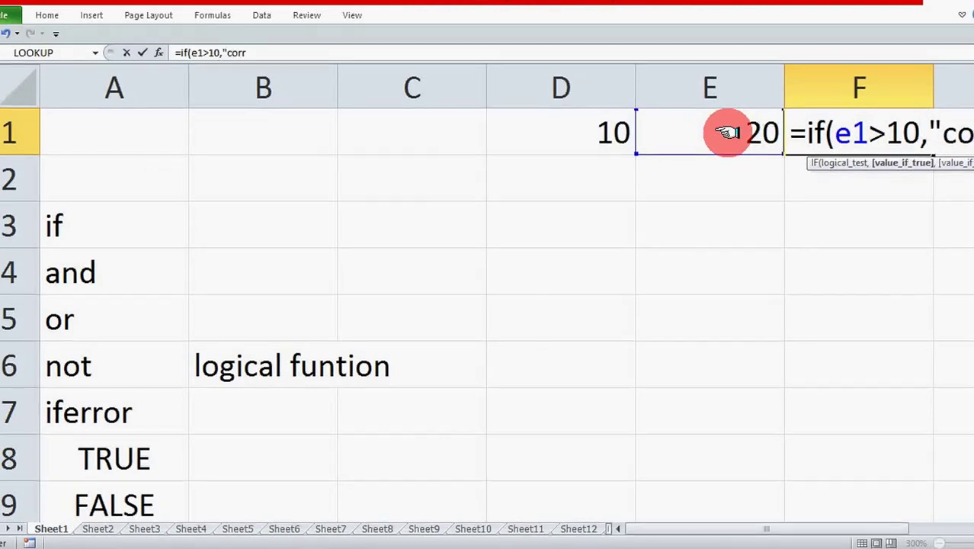
{"action": "type", "text": "ect\""}
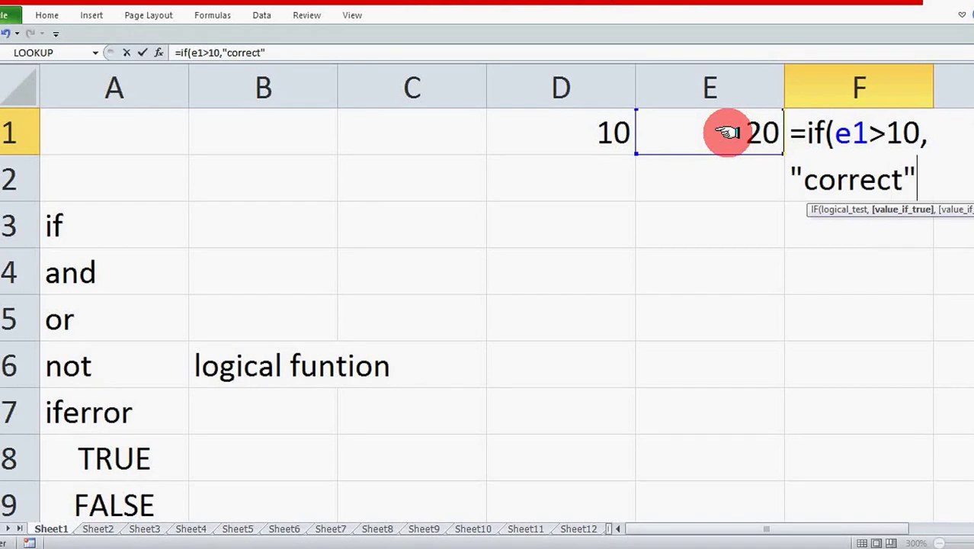
{"action": "type", "text": ","}
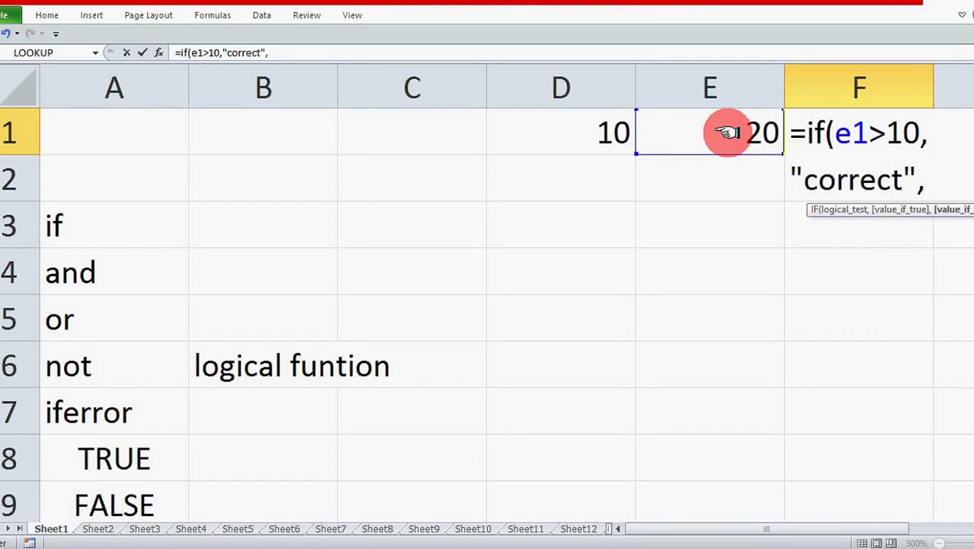
{"action": "type", "text": "\"inco"}
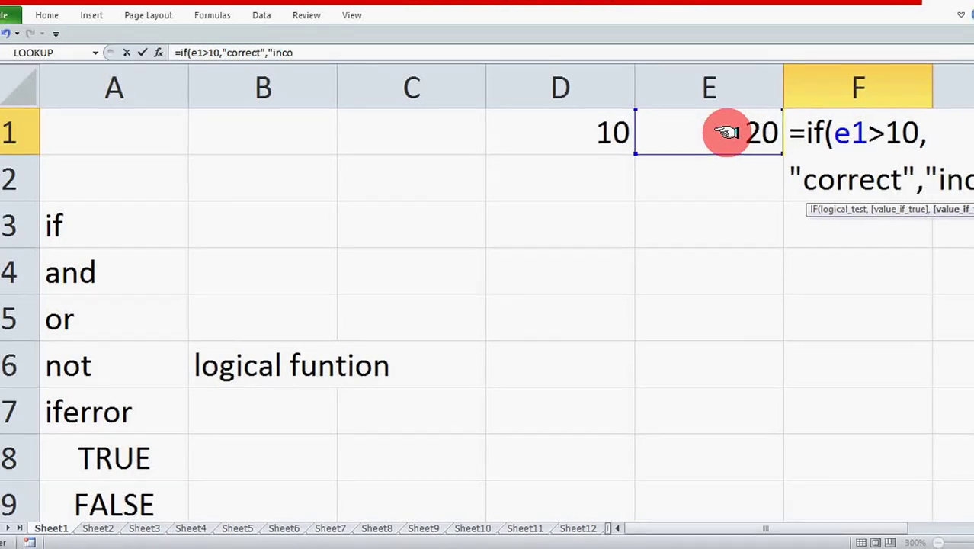
{"action": "type", "text": "reect"}
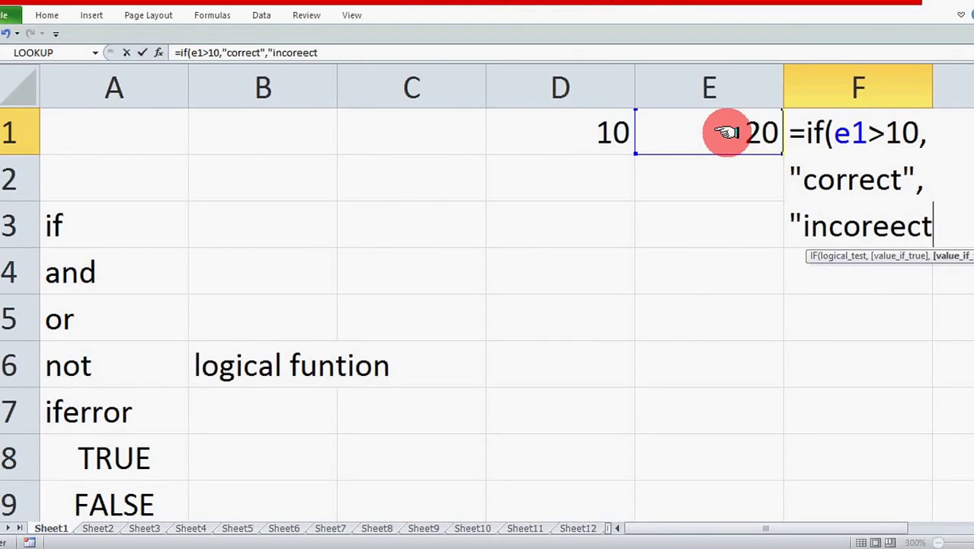
{"action": "type", "text": "\")"}
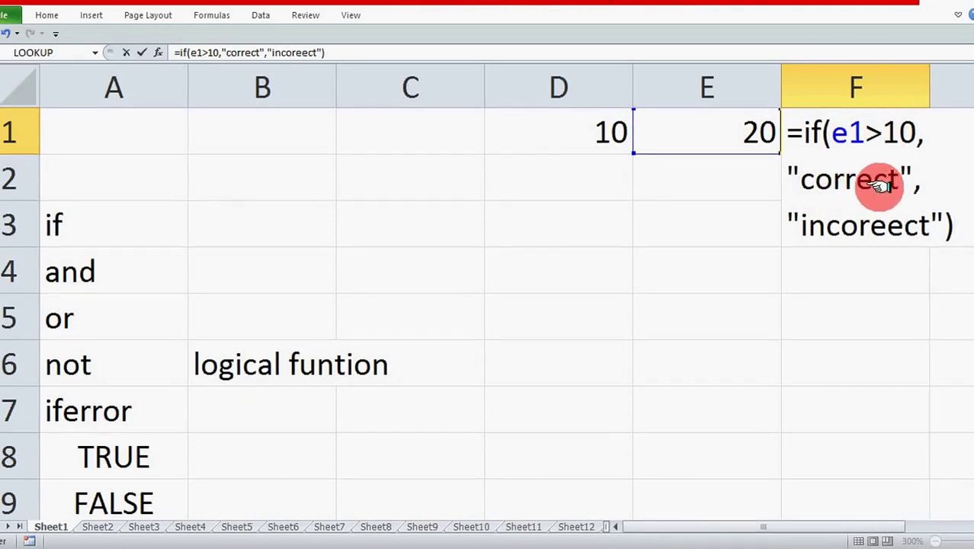
{"action": "key", "text": "Return"}
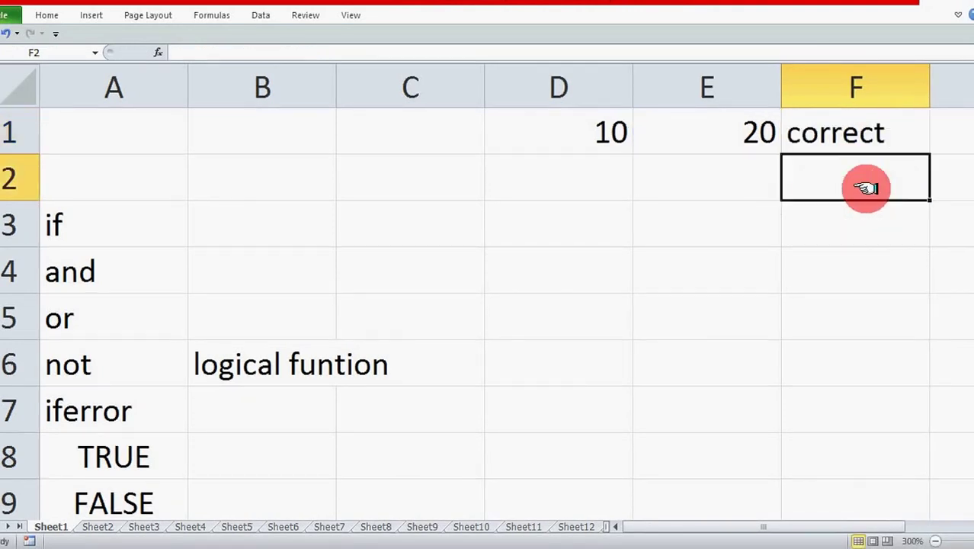
{"action": "left_click", "coordinate": [851, 135]}
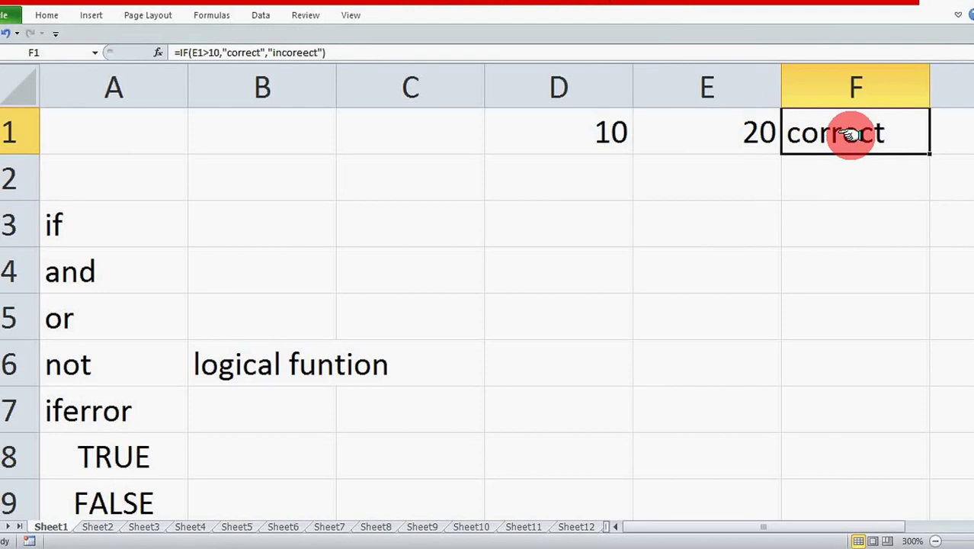
{"action": "left_click", "coordinate": [60, 231]}
{"action": "left_click", "coordinate": [113, 454]}
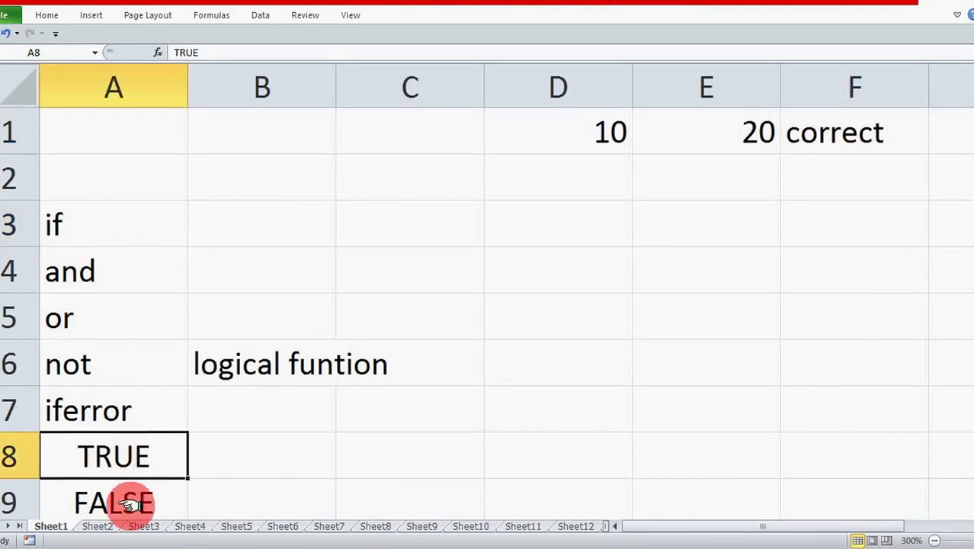
{"action": "left_click", "coordinate": [132, 504]}
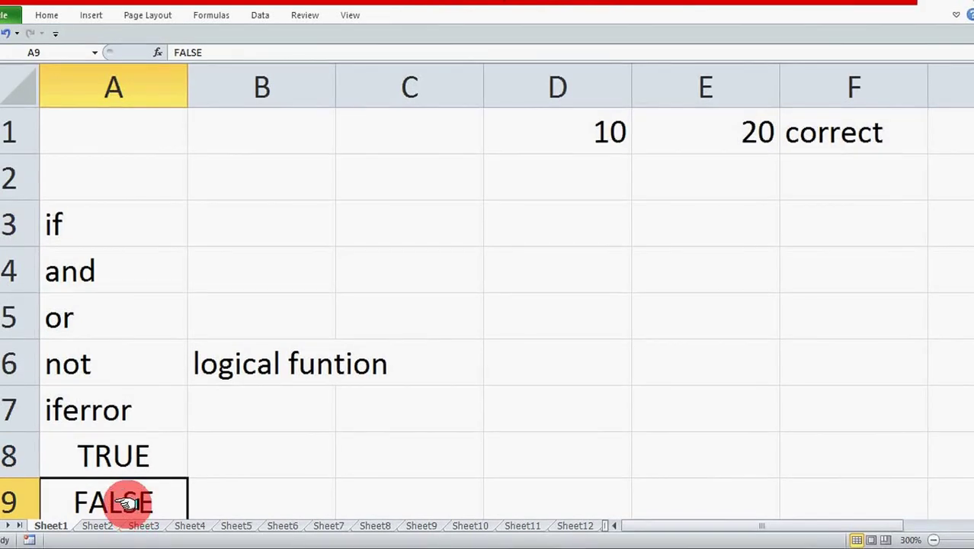
{"action": "left_click", "coordinate": [79, 223]}
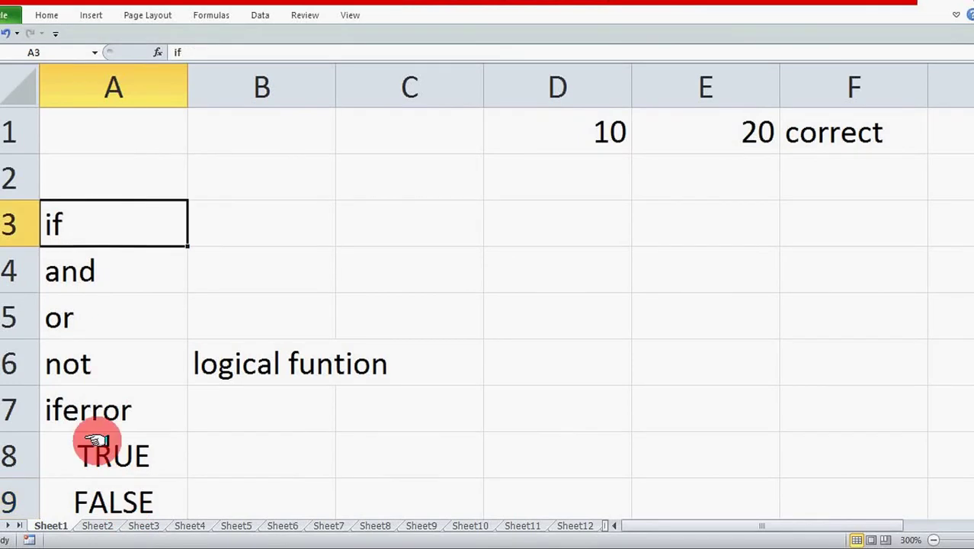
{"action": "left_click", "coordinate": [105, 456]}
{"action": "left_click", "coordinate": [123, 499]}
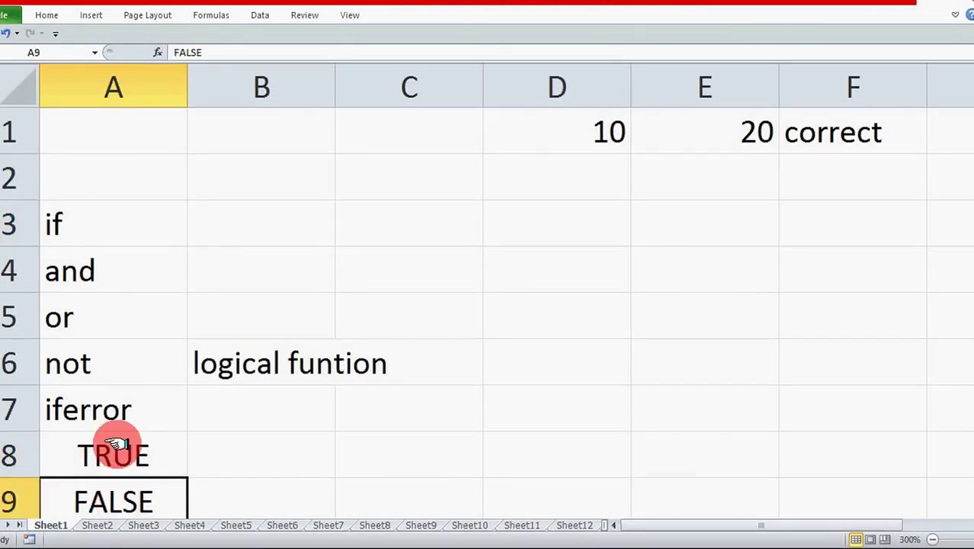
{"action": "left_click", "coordinate": [106, 274]}
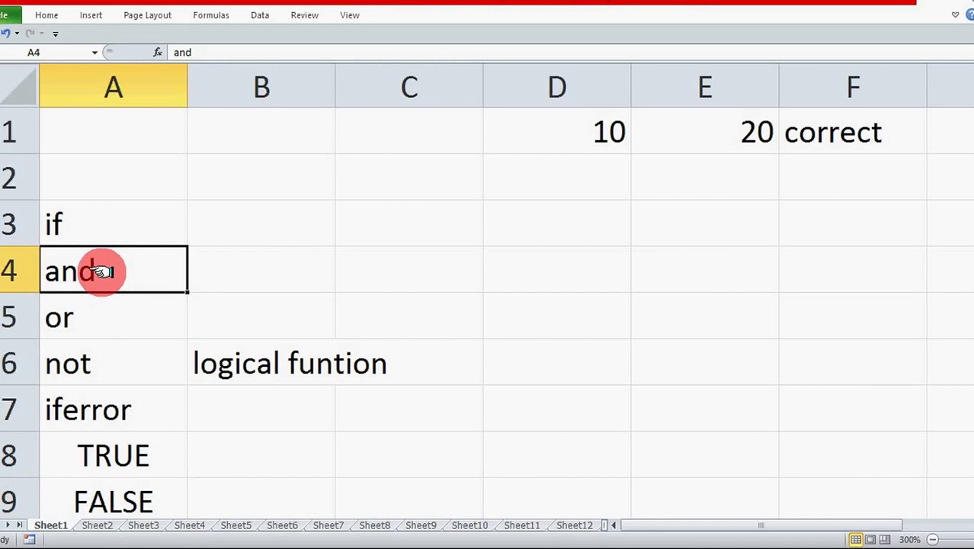
{"action": "left_click", "coordinate": [83, 319]}
{"action": "left_click", "coordinate": [85, 366]}
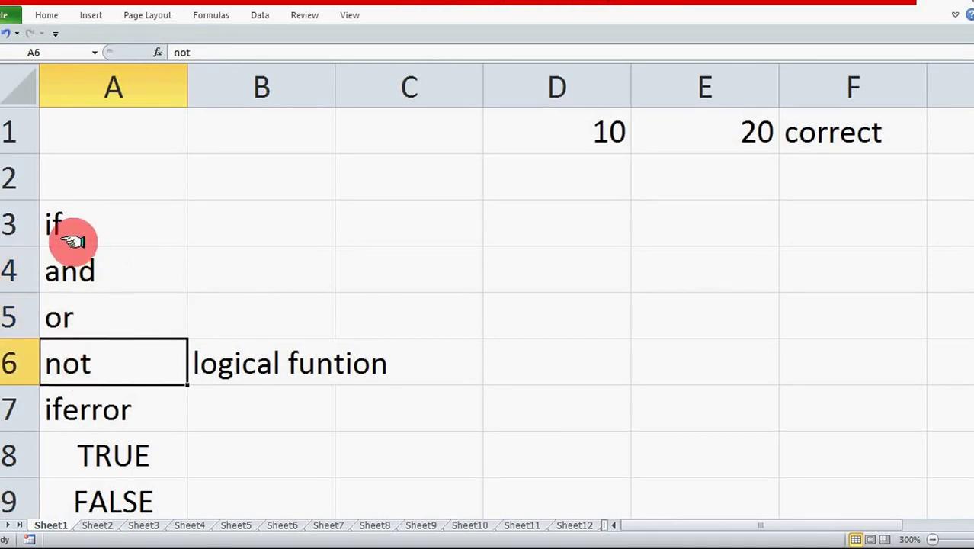
{"action": "left_click", "coordinate": [93, 275]}
{"action": "left_click", "coordinate": [90, 317]}
{"action": "left_click", "coordinate": [105, 365]}
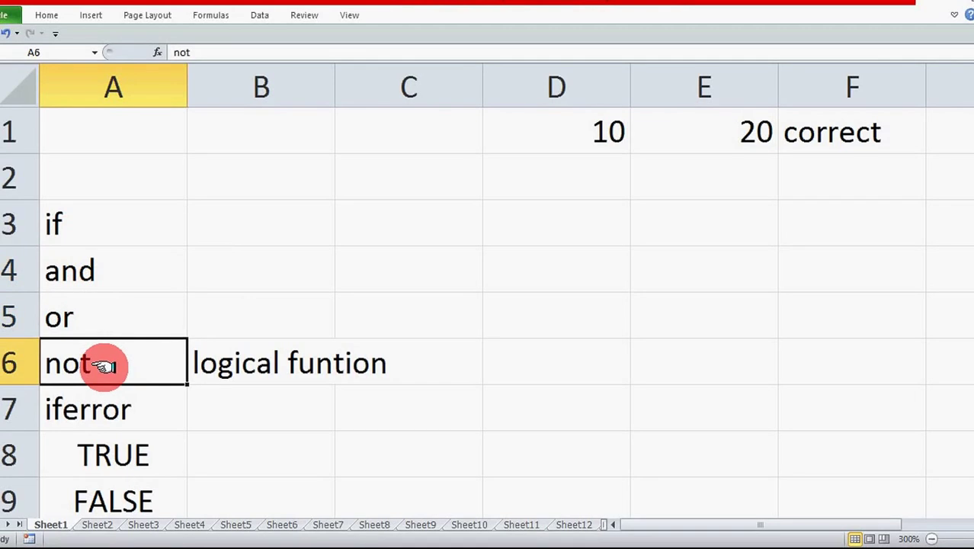
{"action": "left_click", "coordinate": [813, 131]}
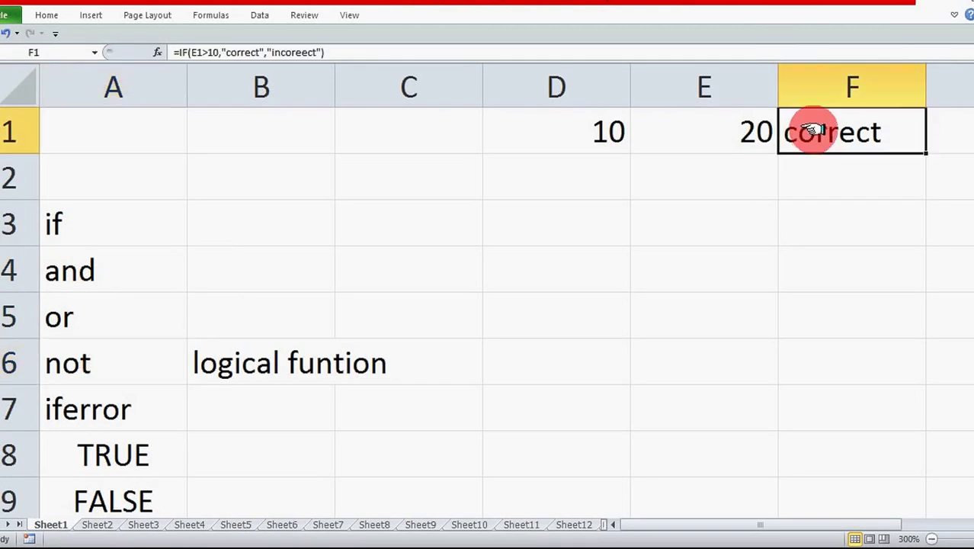
{"action": "key", "text": "Delete"}
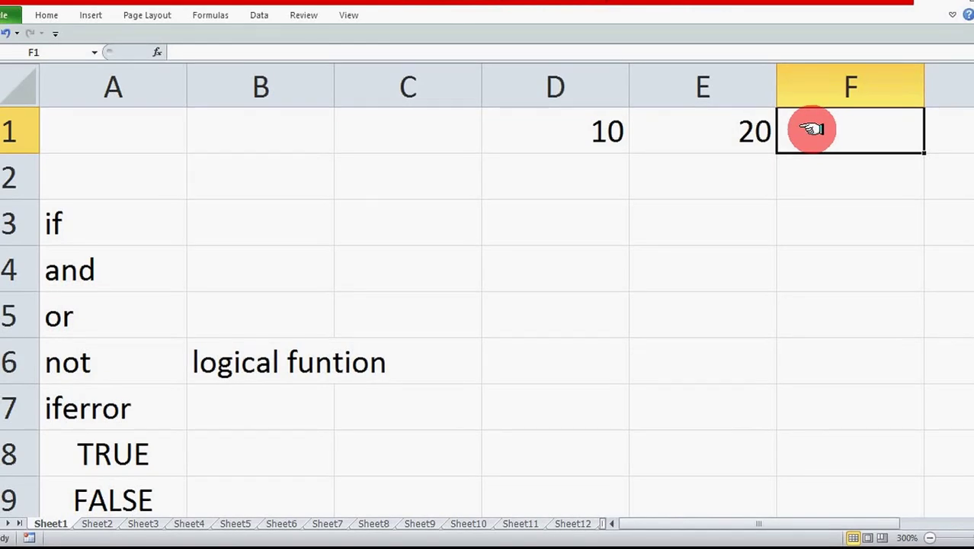
{"action": "left_click", "coordinate": [573, 133]}
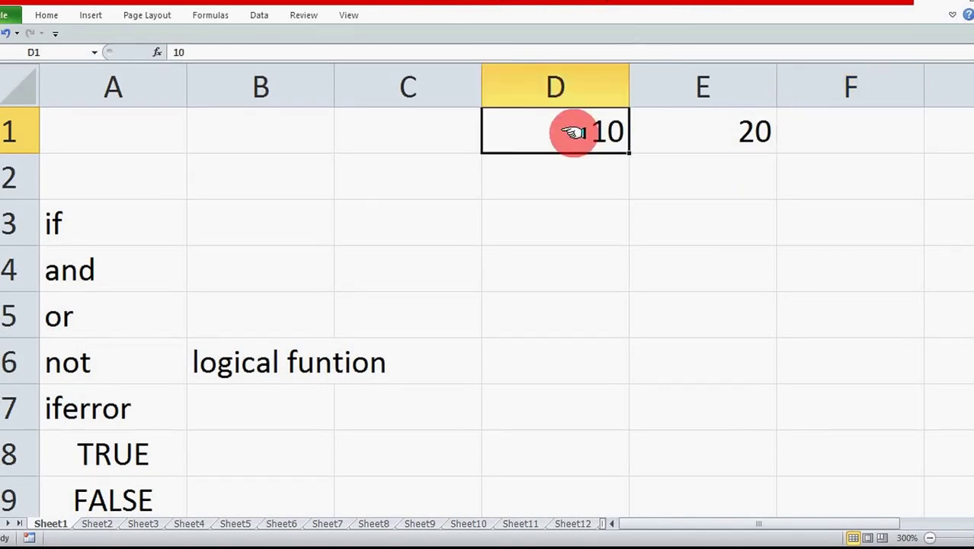
{"action": "left_click", "coordinate": [720, 139]}
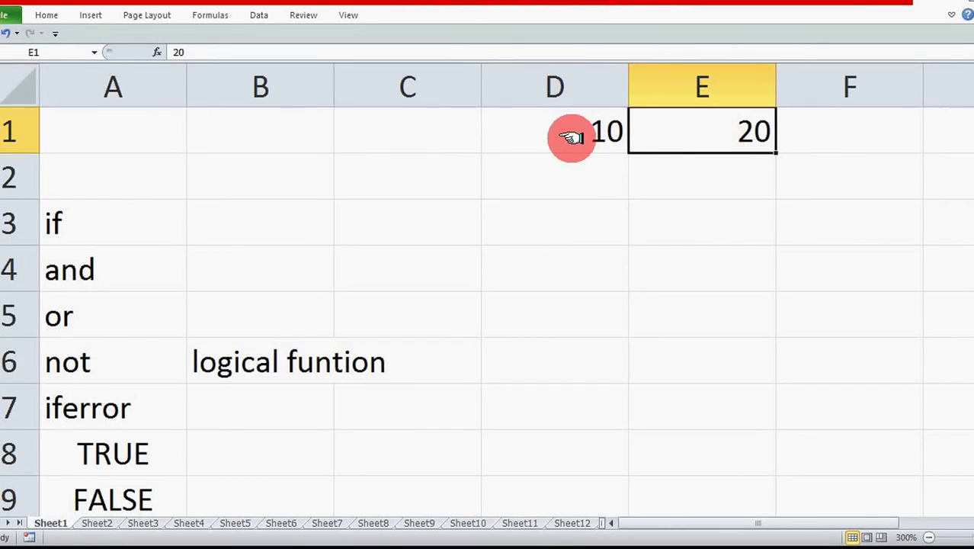
{"action": "left_click", "coordinate": [592, 133]}
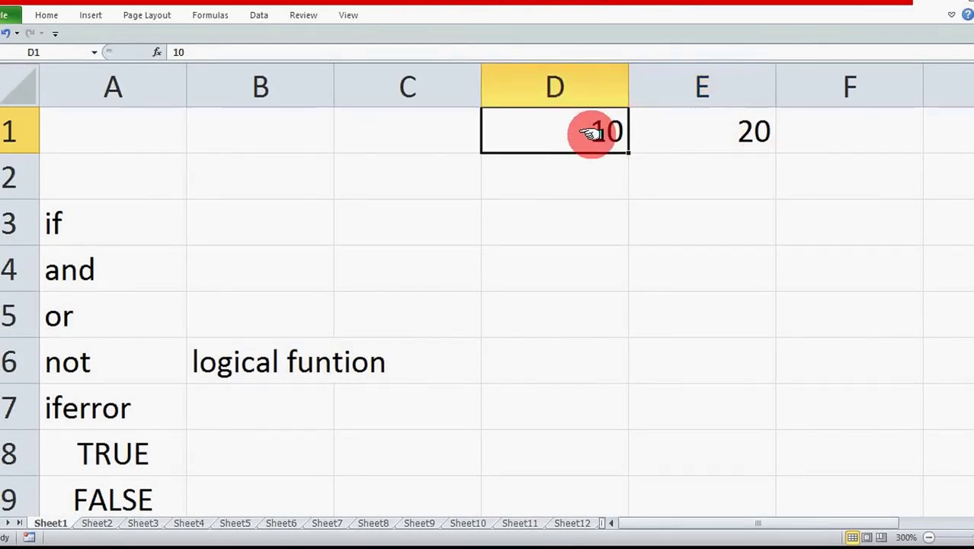
{"action": "left_click", "coordinate": [692, 131]}
{"action": "left_click", "coordinate": [565, 131]}
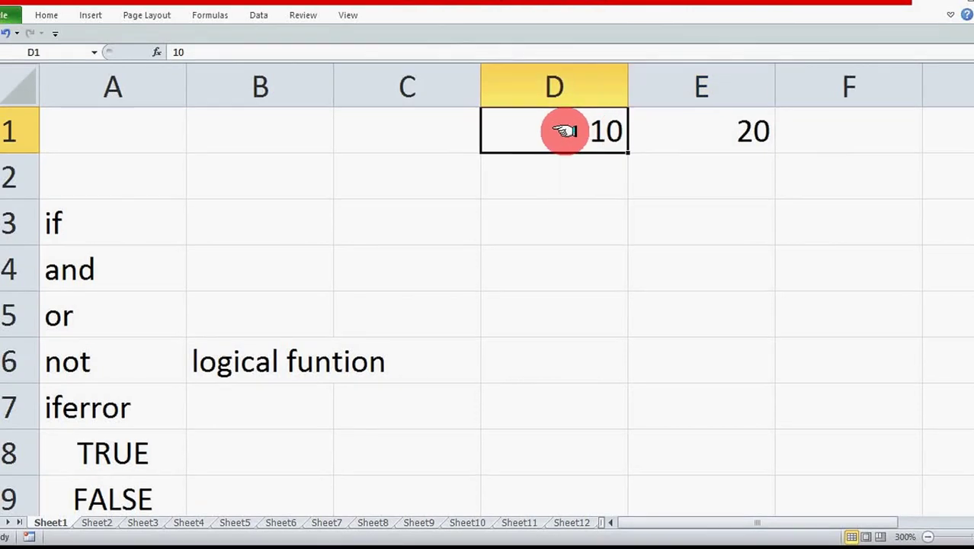
Type =if(and(d1>10,e1>10),"correct","incorrect") into F1, correcting typos along the way
{"action": "left_click", "coordinate": [812, 130]}
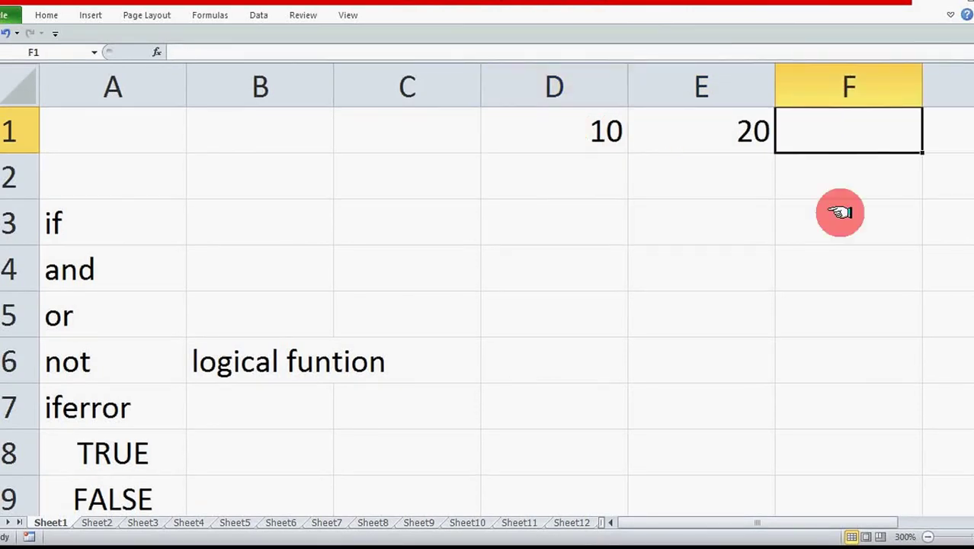
{"action": "type", "text": "="}
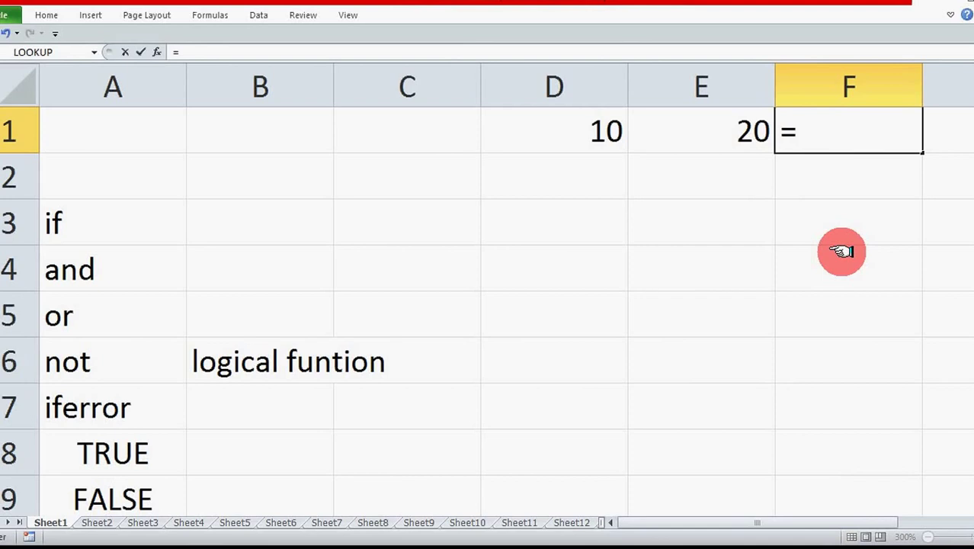
{"action": "type", "text": "if"}
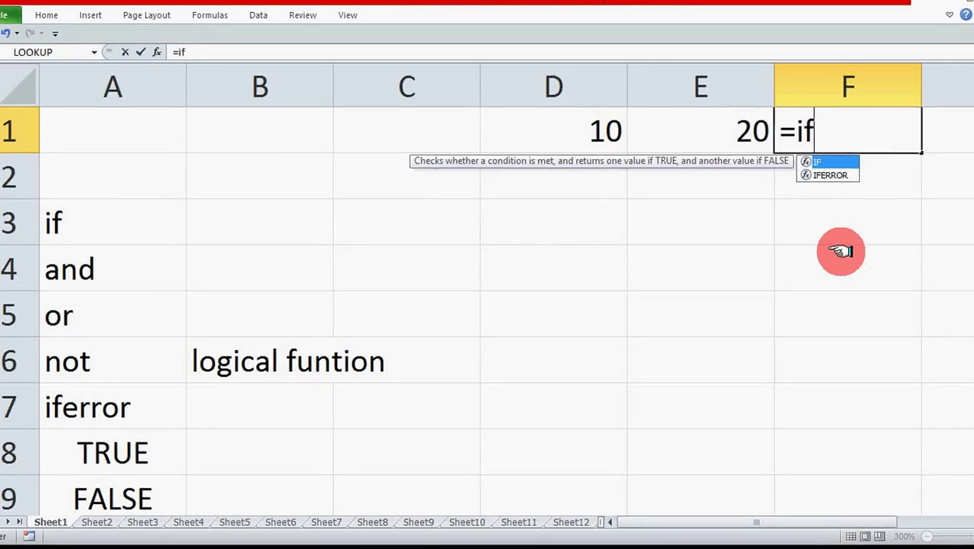
{"action": "type", "text": "(and"}
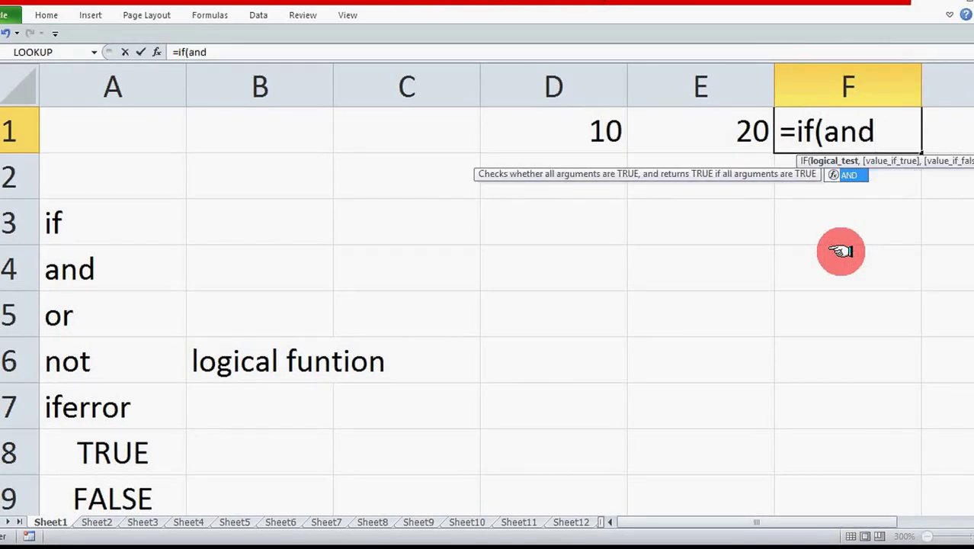
{"action": "type", "text": "("}
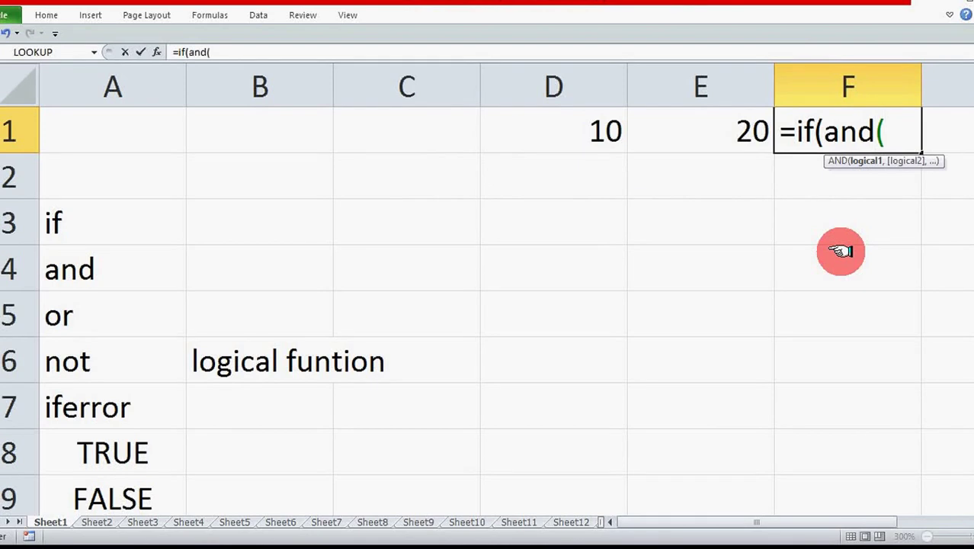
{"action": "type", "text": "d"}
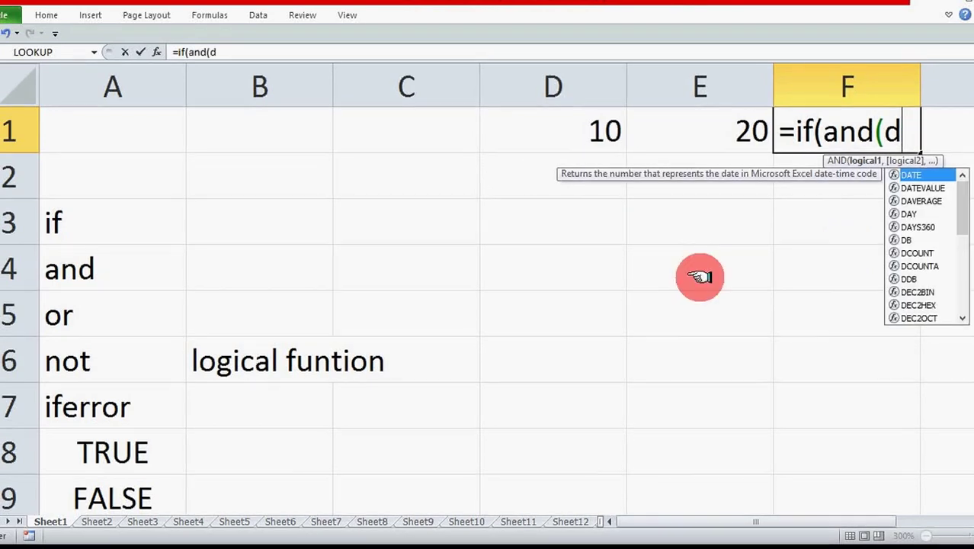
{"action": "type", "text": ">"}
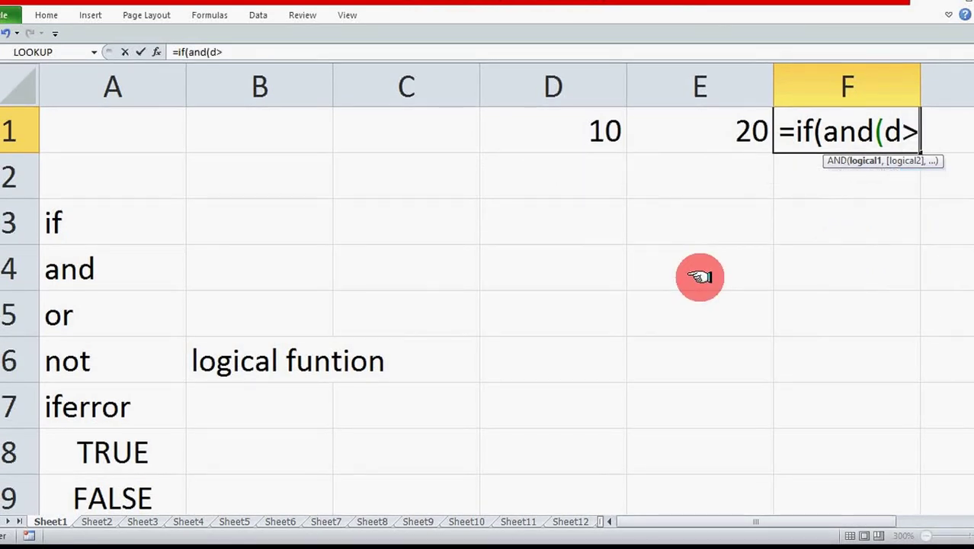
{"action": "key", "text": "BackSpace"}
{"action": "type", "text": "1>"}
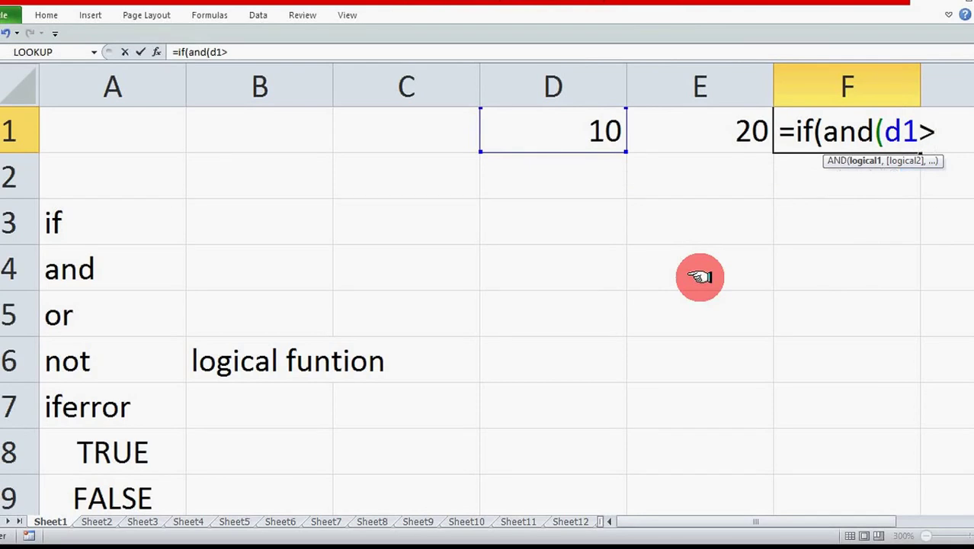
{"action": "type", "text": "10,"}
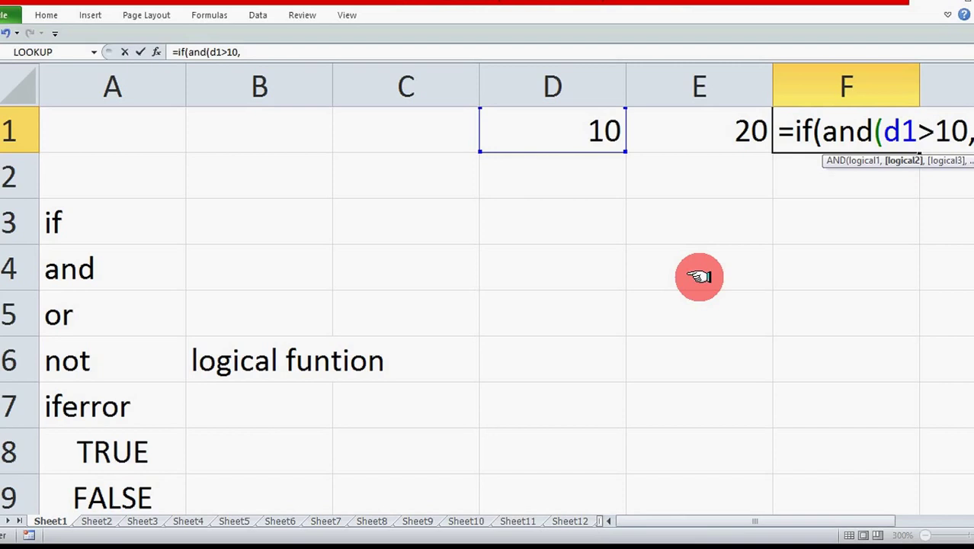
{"action": "type", "text": "e1>10"}
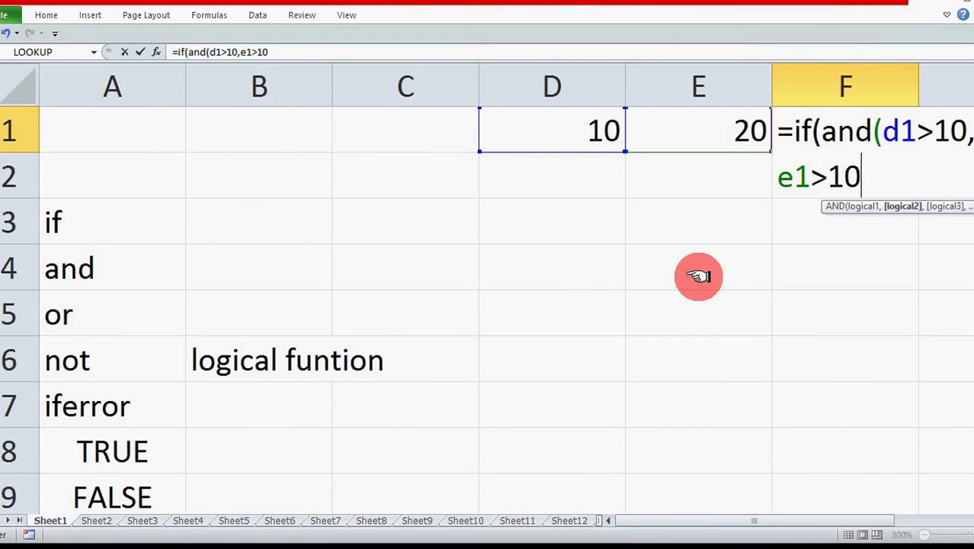
{"action": "type", "text": ",\""}
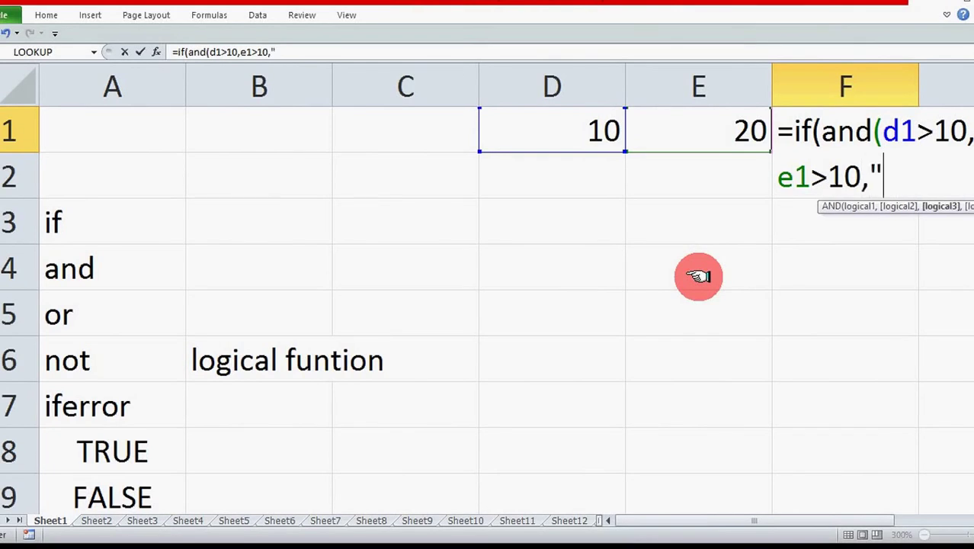
{"action": "key", "text": "BackSpace"}
{"action": "key", "text": "BackSpace"}
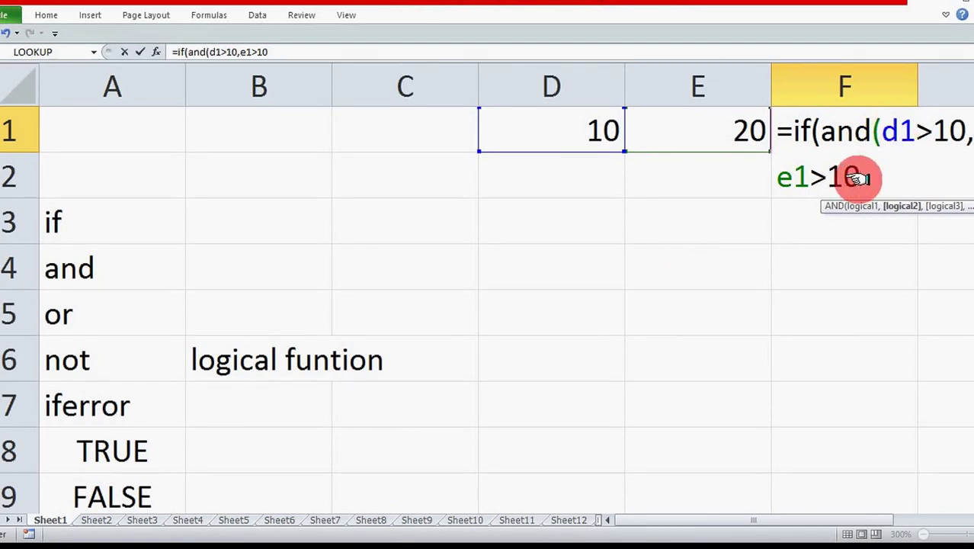
{"action": "type", "text": "),"}
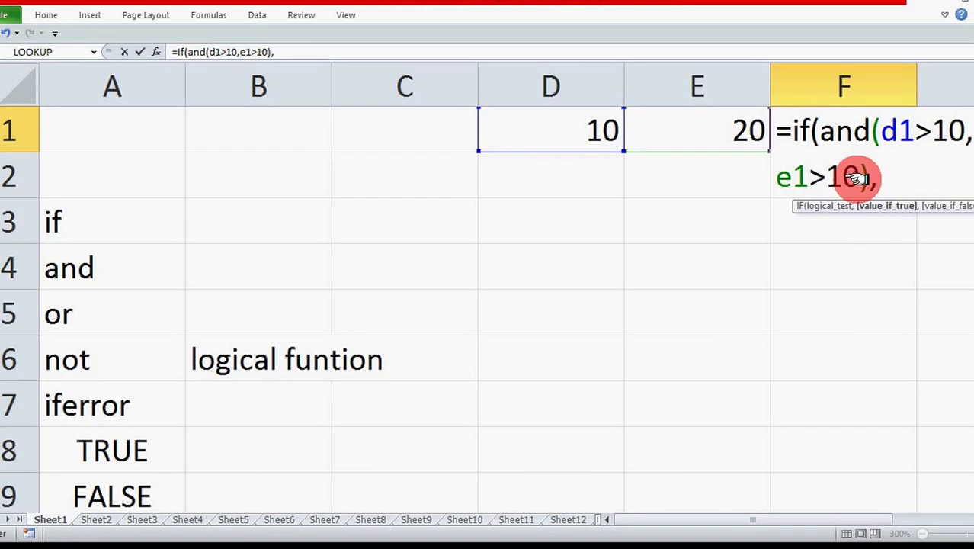
{"action": "type", "text": "\"correct"}
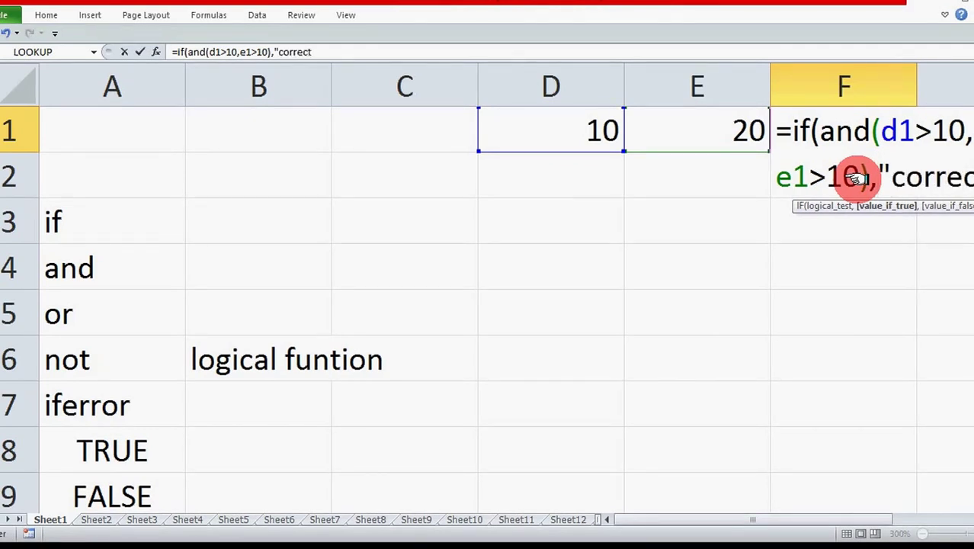
{"action": "type", "text": "\","}
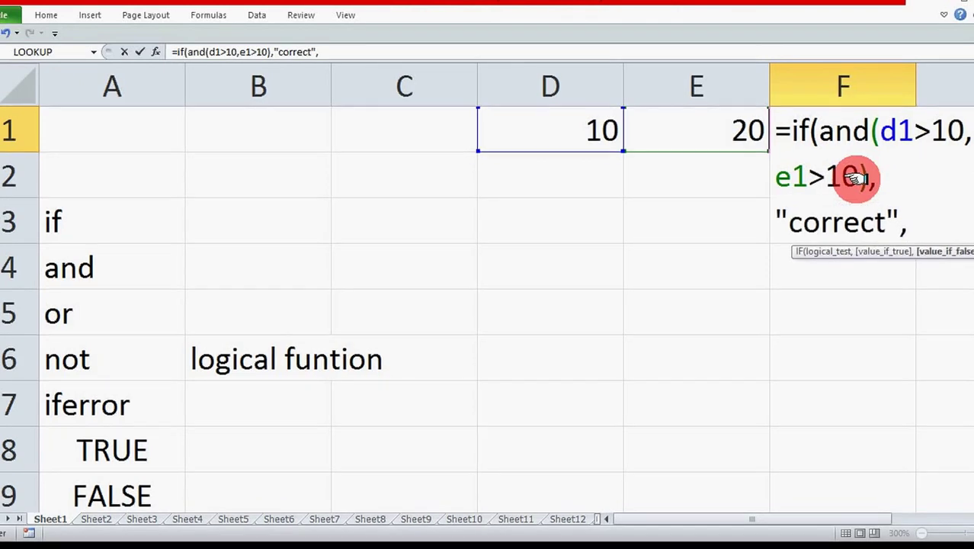
{"action": "type", "text": "\"incor"}
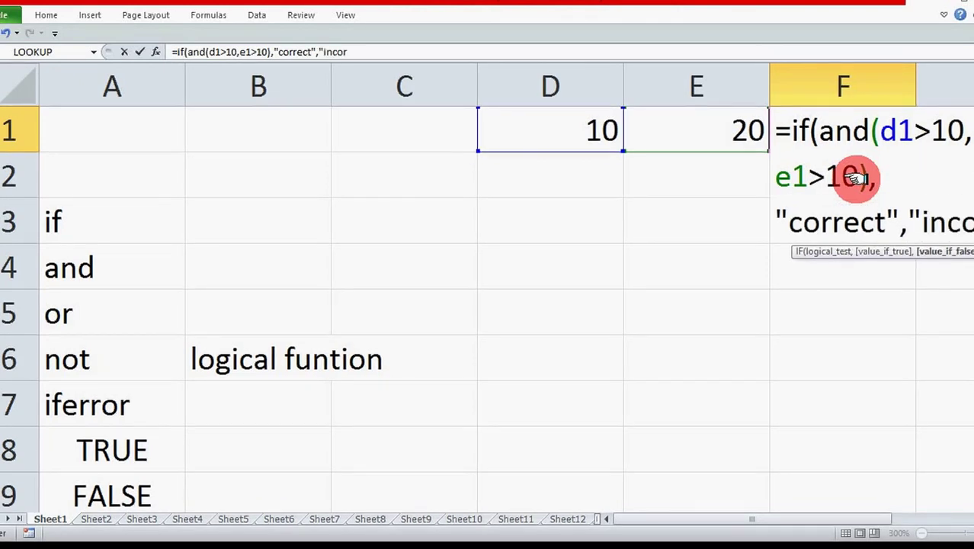
{"action": "type", "text": "rect\""}
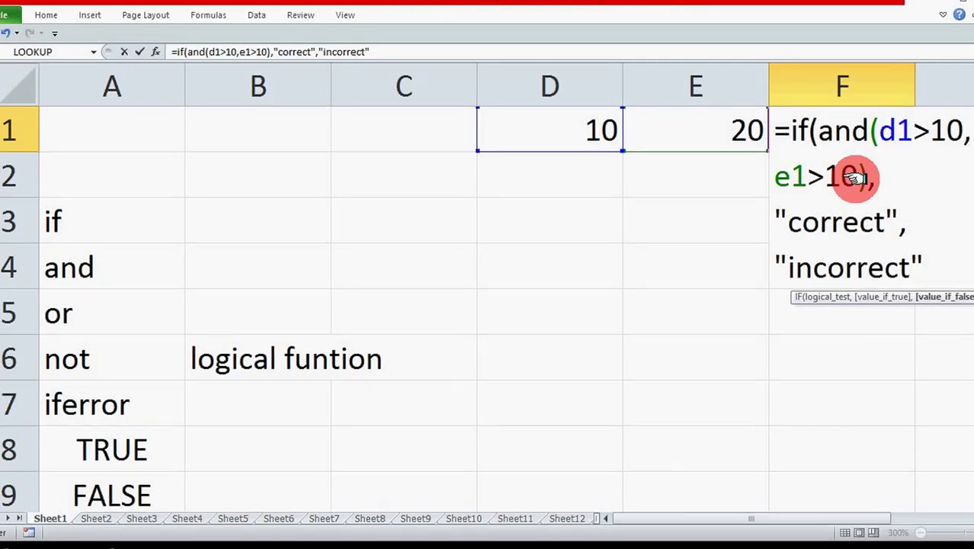
{"action": "type", "text": ")"}
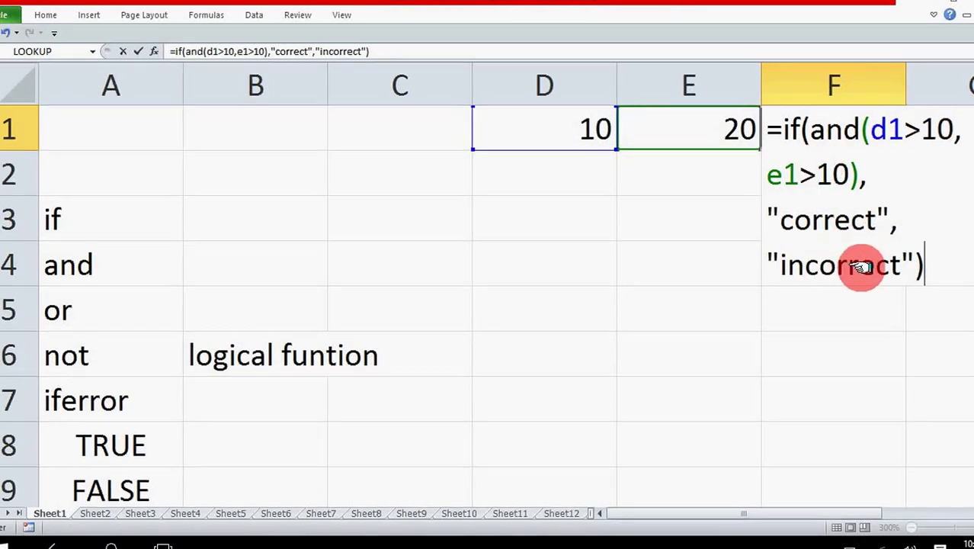
{"action": "key", "text": "Return"}
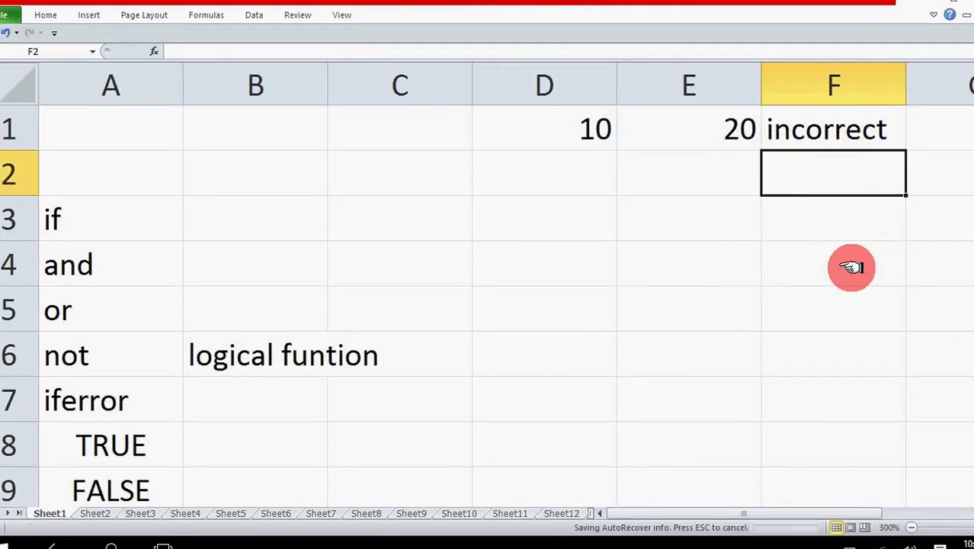
{"action": "left_click", "coordinate": [846, 128]}
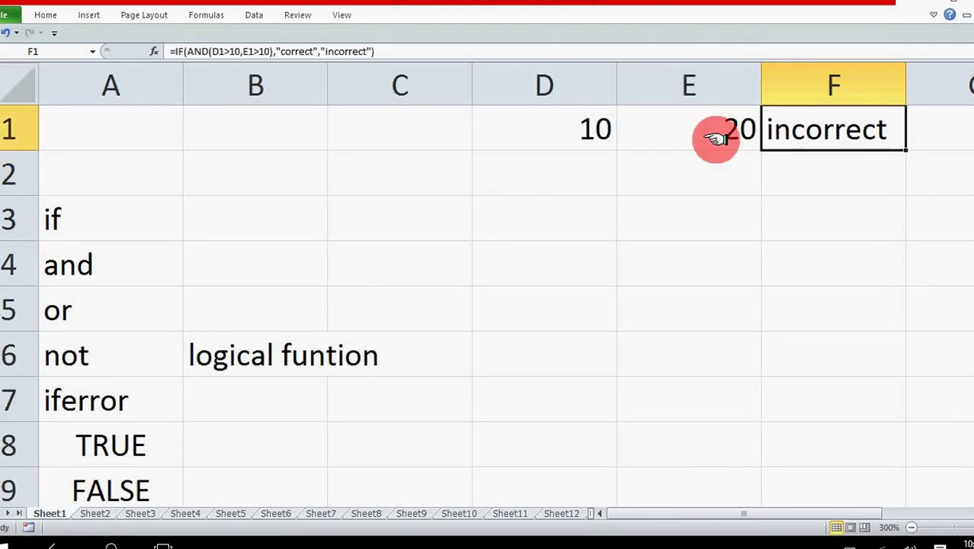
{"action": "double_click", "coordinate": [876, 133]}
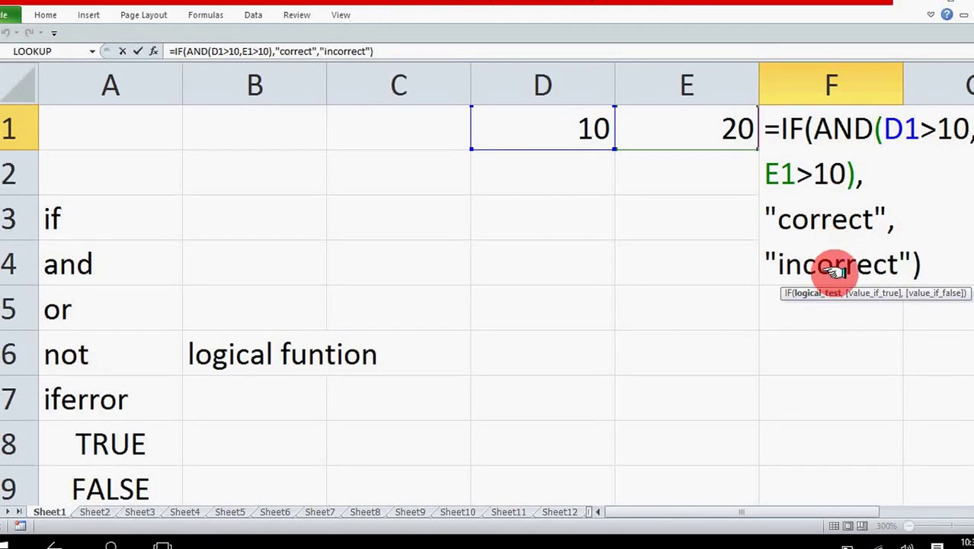
{"action": "key", "text": "Return"}
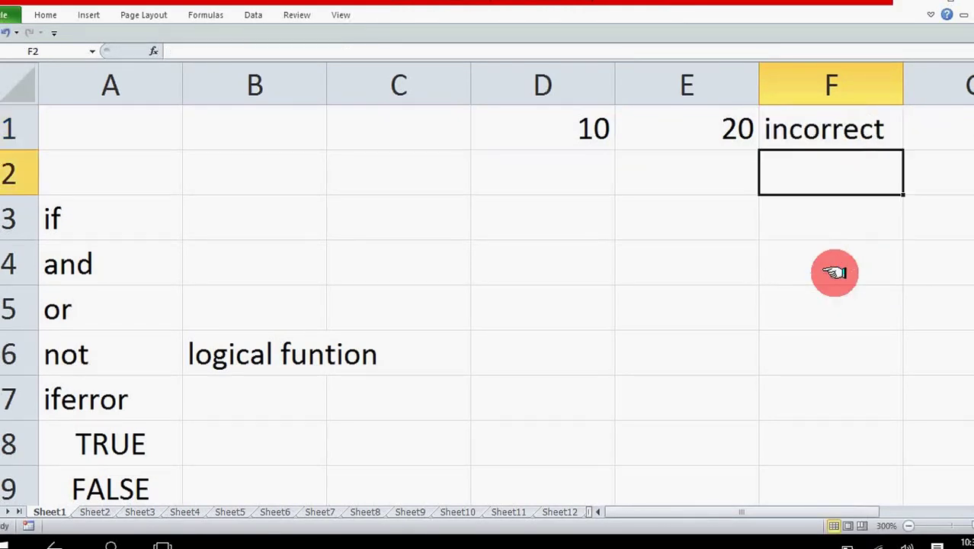
{"action": "left_click", "coordinate": [834, 130]}
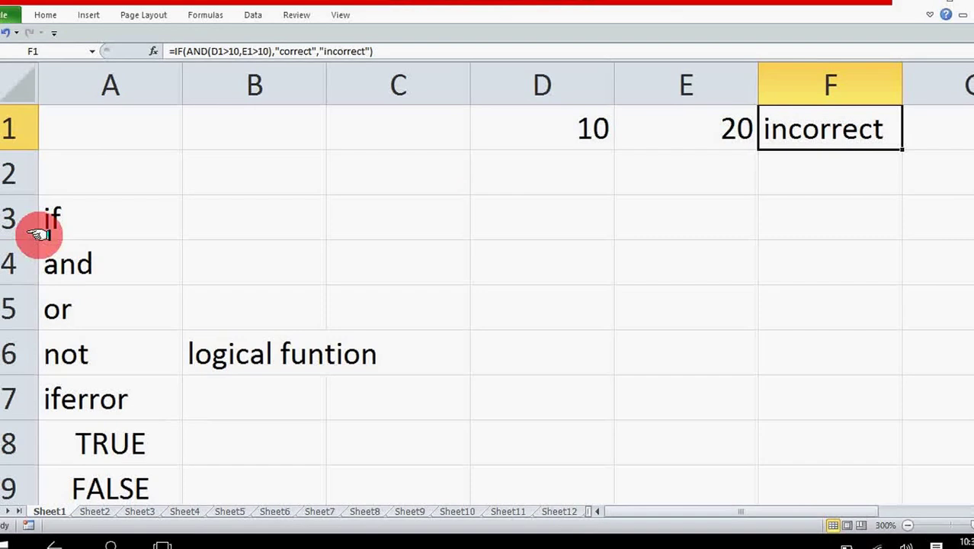
{"action": "left_click", "coordinate": [65, 273]}
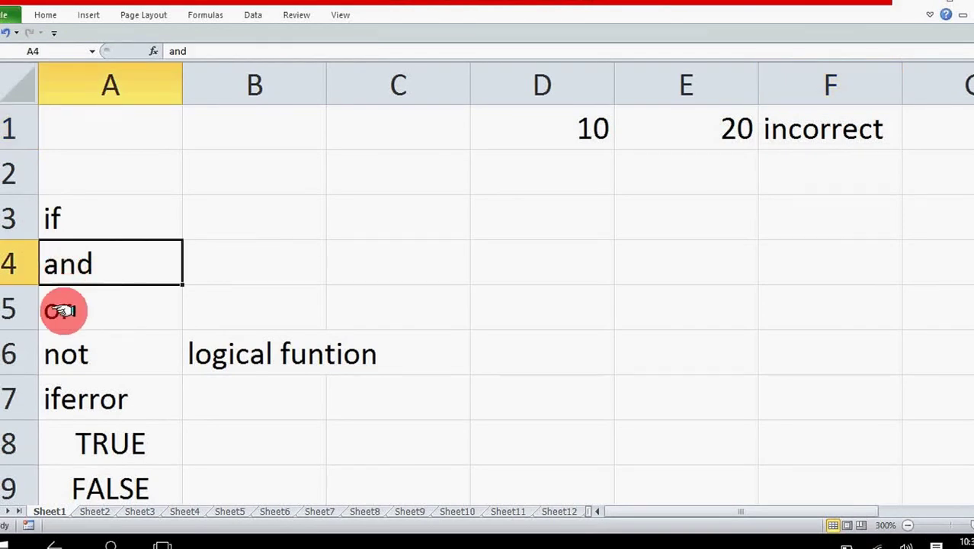
{"action": "left_click", "coordinate": [56, 223]}
{"action": "left_click", "coordinate": [66, 309]}
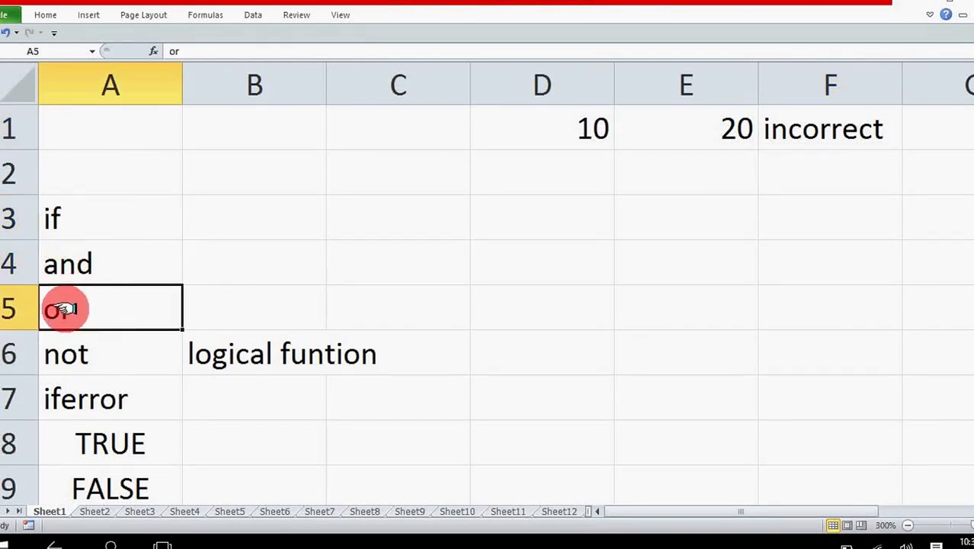
{"action": "left_click", "coordinate": [833, 131]}
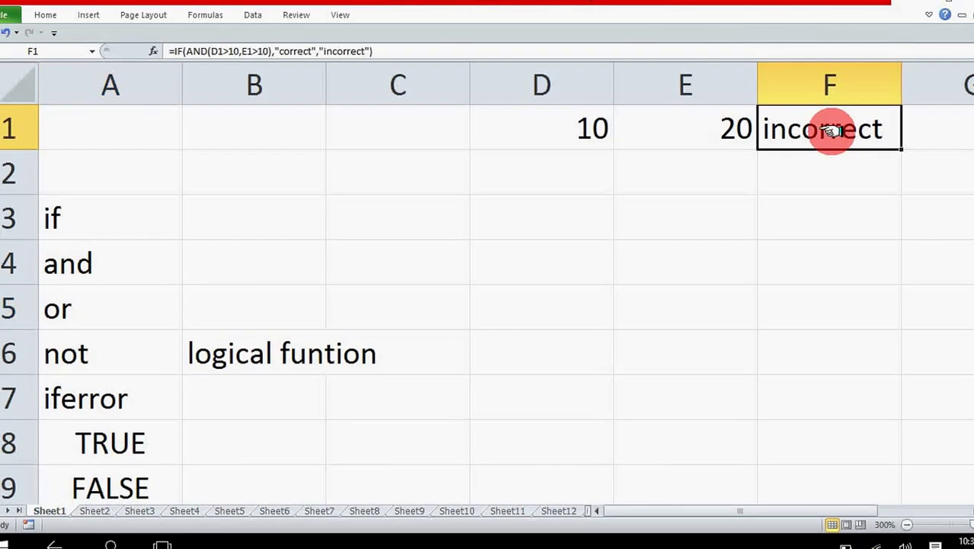
Clear F1 and type =if(or(d1>10,e1>10),"correct","incorrect"), fixing a stray character
{"action": "key", "text": "Delete"}
{"action": "type", "text": "="}
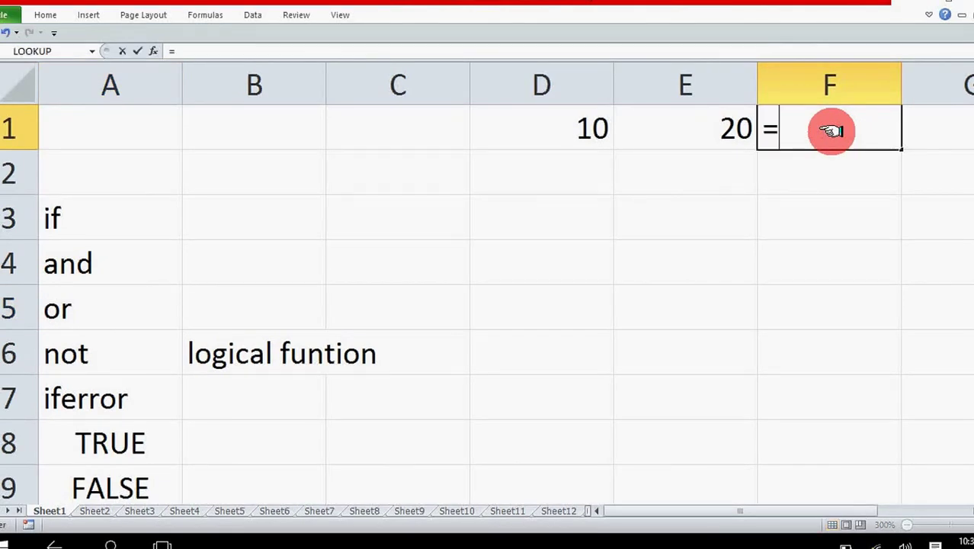
{"action": "type", "text": "if("}
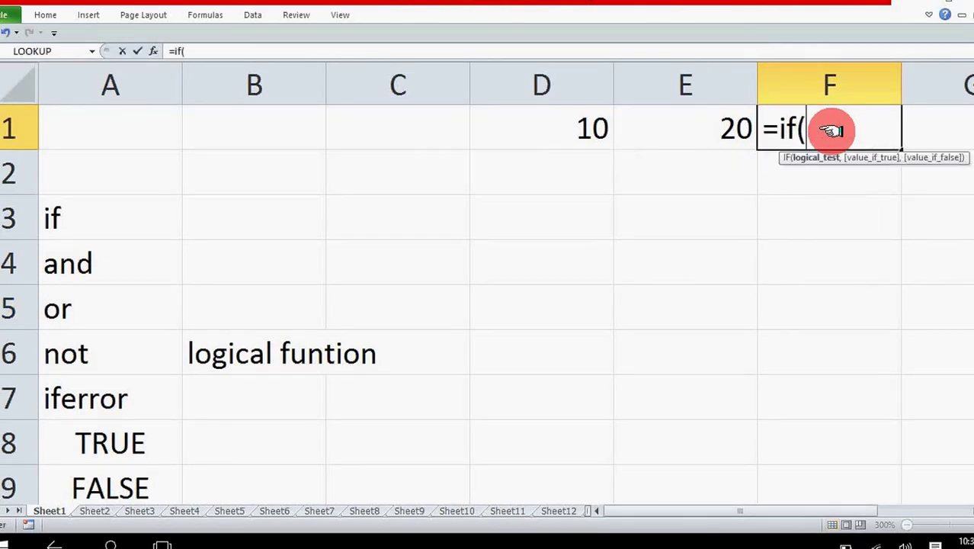
{"action": "type", "text": "or("}
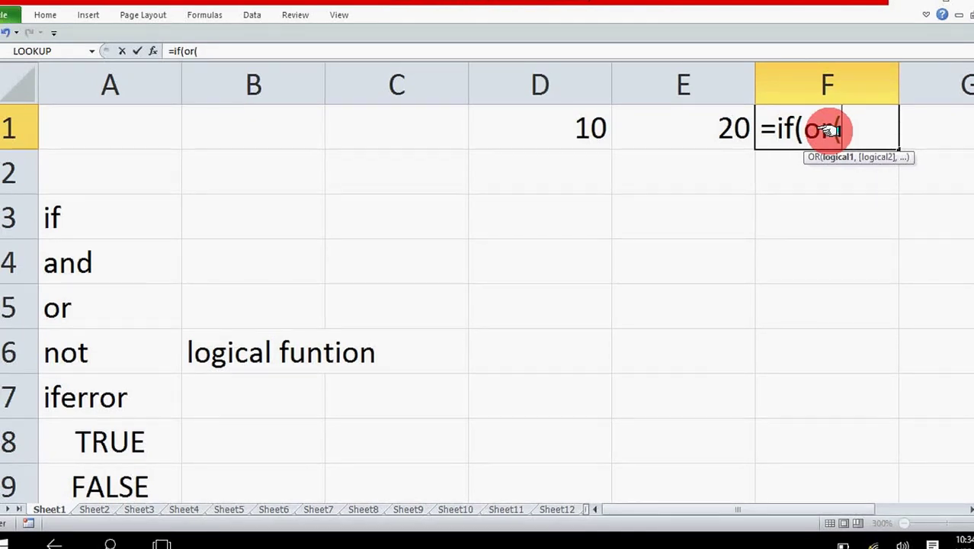
{"action": "type", "text": "d"}
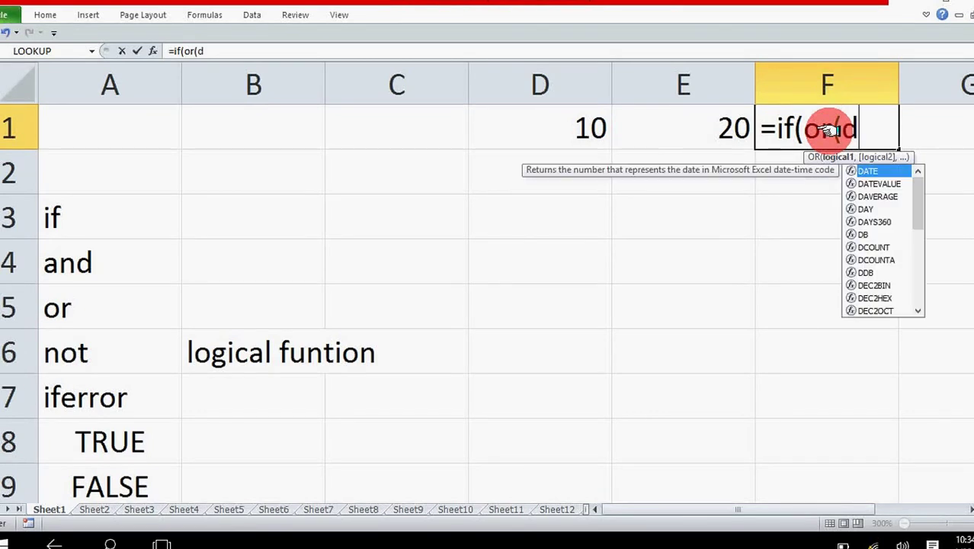
{"action": "type", "text": "1>10"}
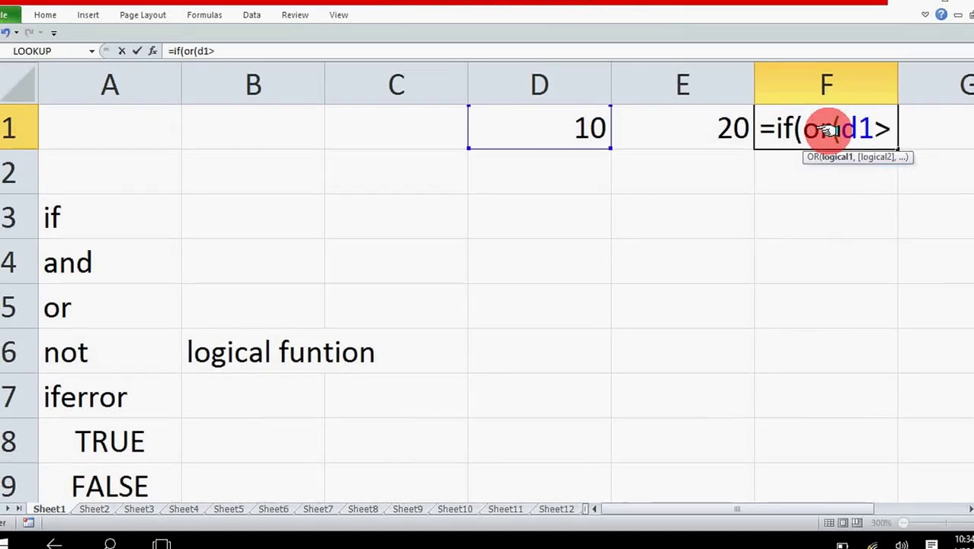
{"action": "type", "text": ","}
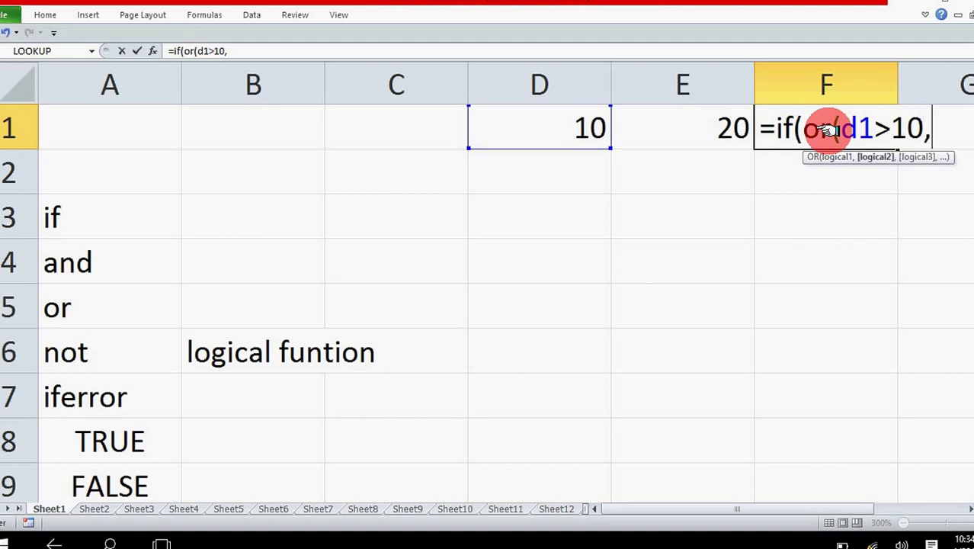
{"action": "type", "text": "e"}
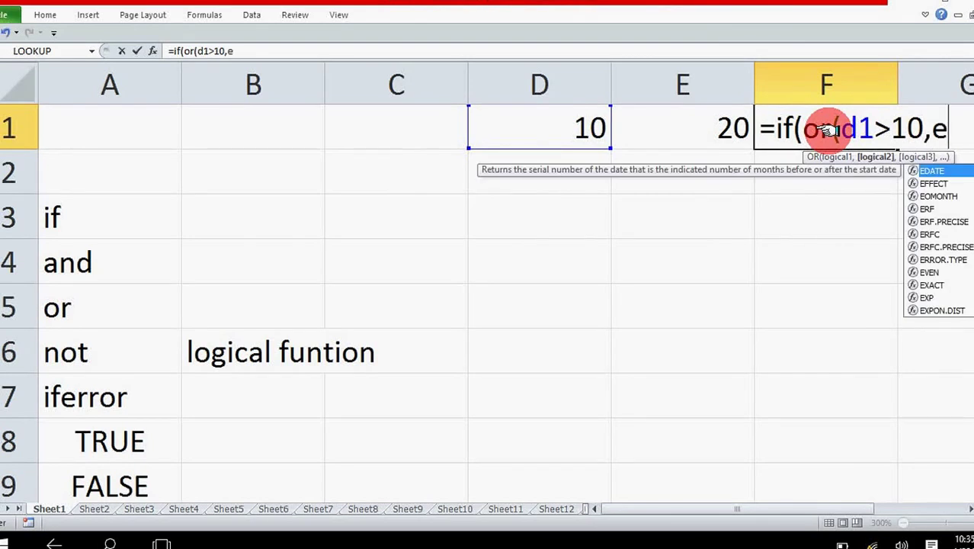
{"action": "type", "text": "1>"}
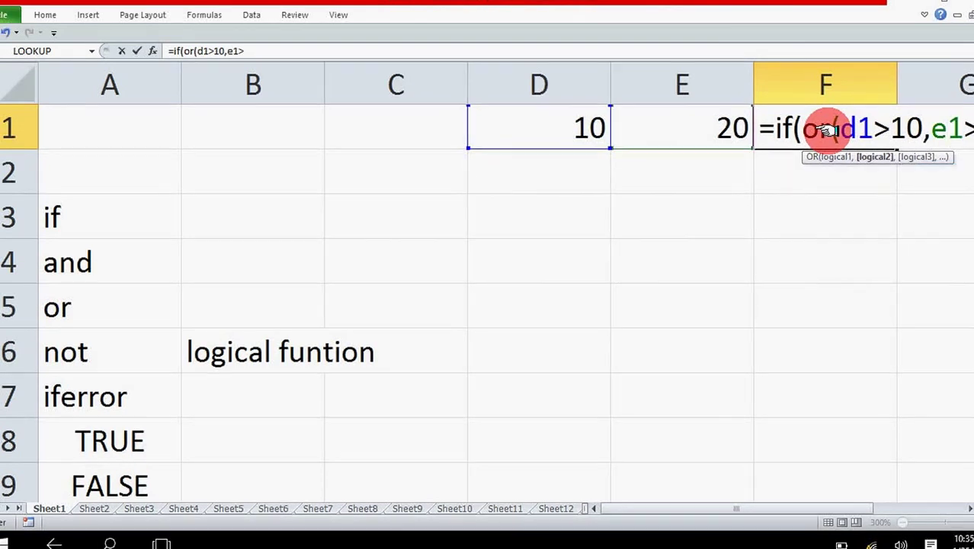
{"action": "type", "text": "10"}
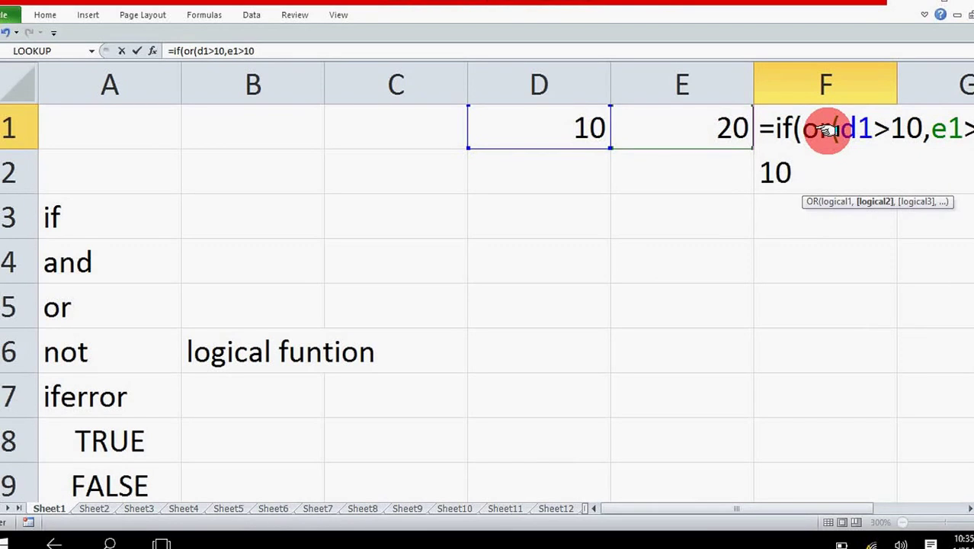
{"action": "type", "text": ")"}
{"action": "type", "text": ","}
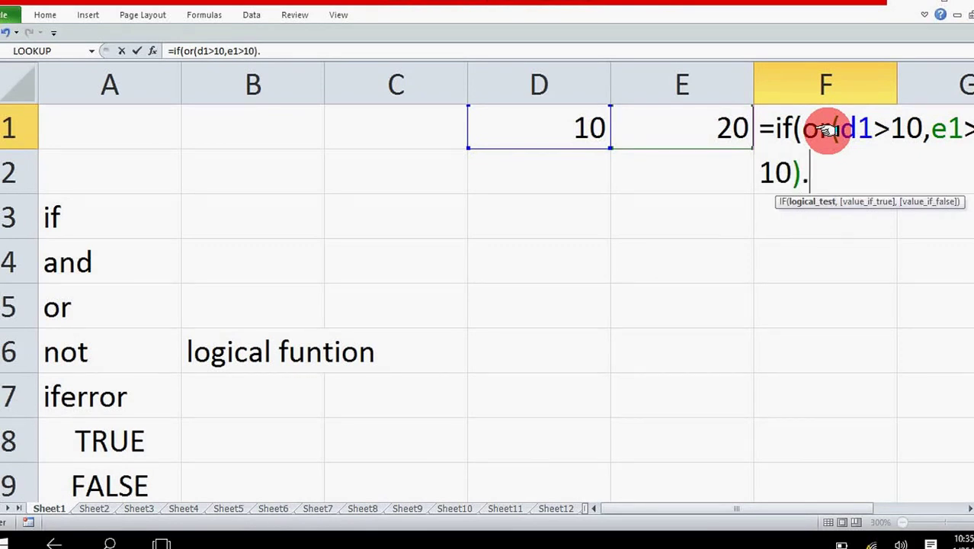
{"action": "key", "text": "BackSpace"}
{"action": "type", "text": ",\""}
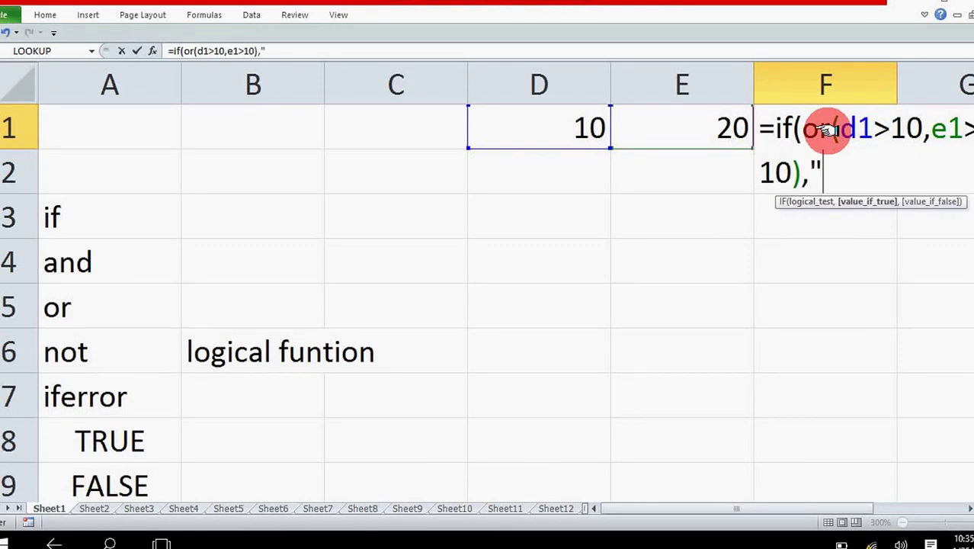
{"action": "type", "text": "corre"}
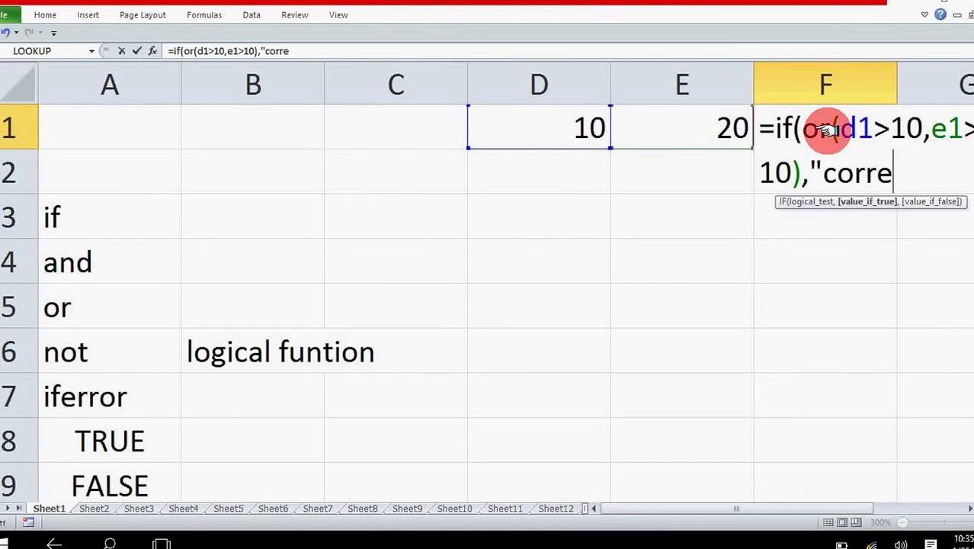
{"action": "type", "text": "ct\",\""}
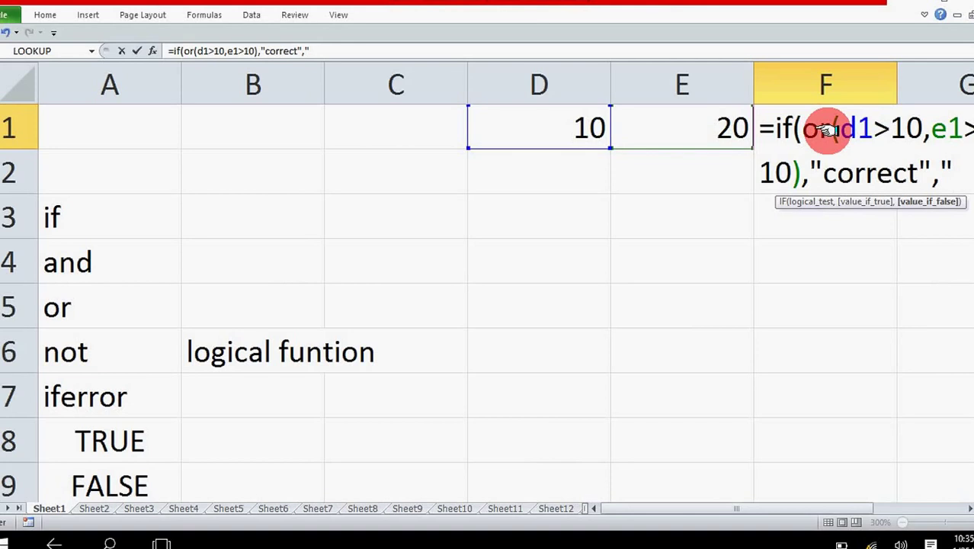
{"action": "type", "text": "incorr"}
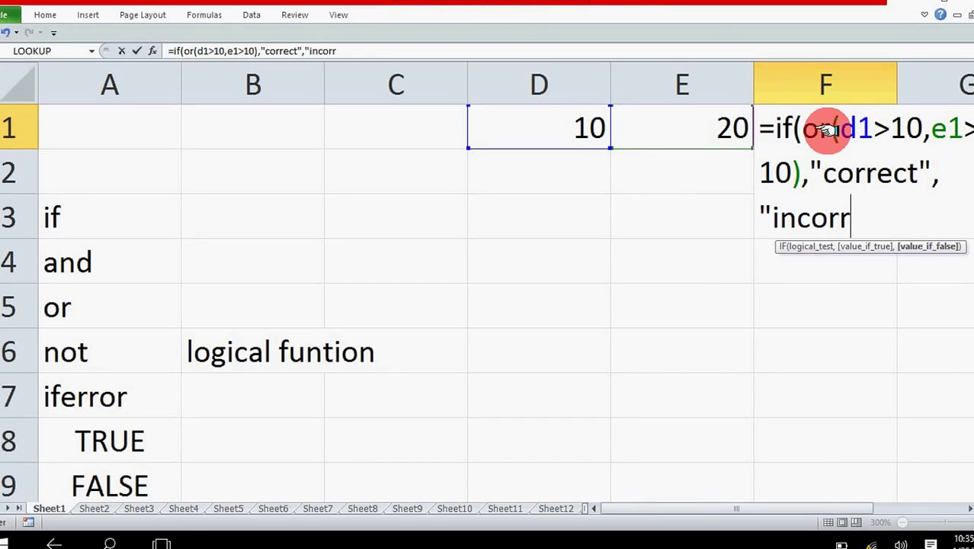
{"action": "type", "text": "ect\")"}
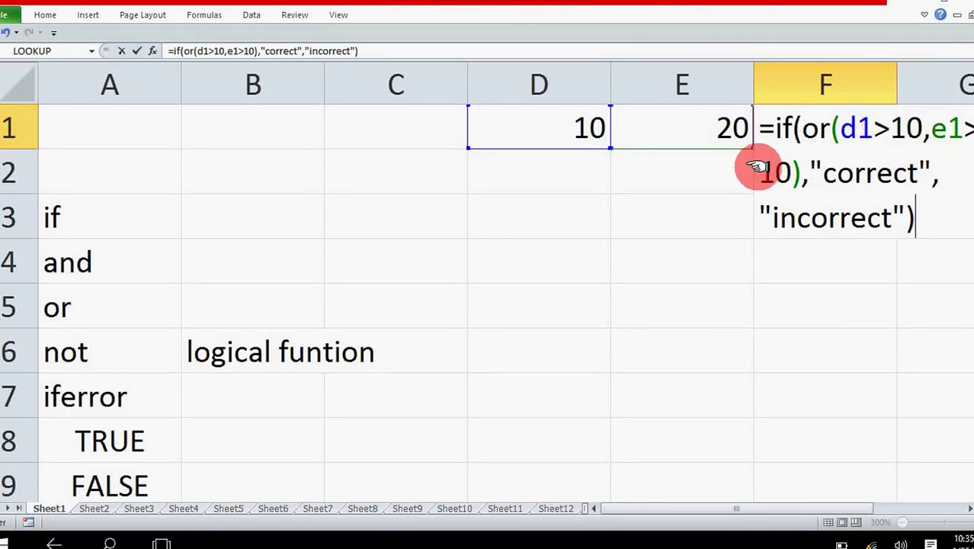
Commit the OR formula so F1 shows correct, check it, then delete F1's contents
{"action": "key", "text": "Return"}
{"action": "left_click", "coordinate": [804, 128]}
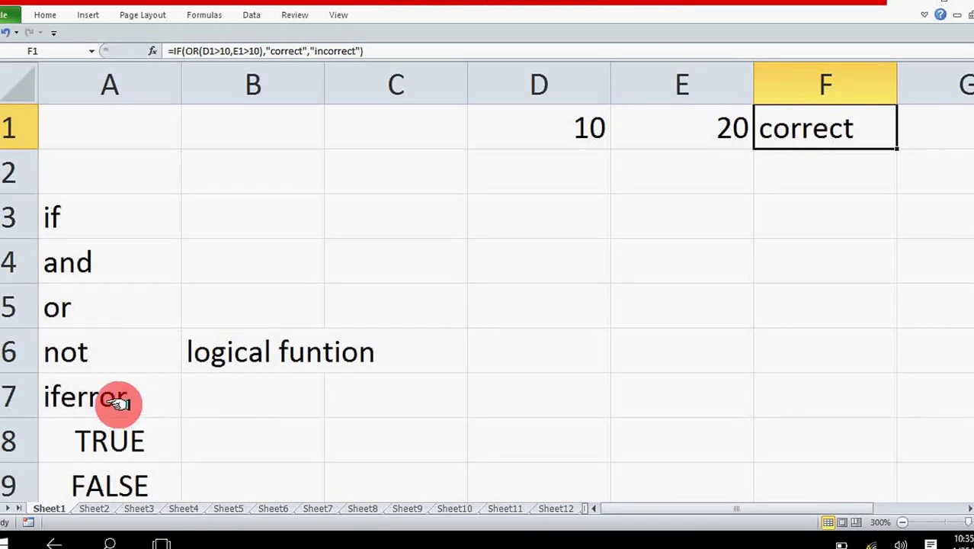
{"action": "left_click", "coordinate": [98, 352]}
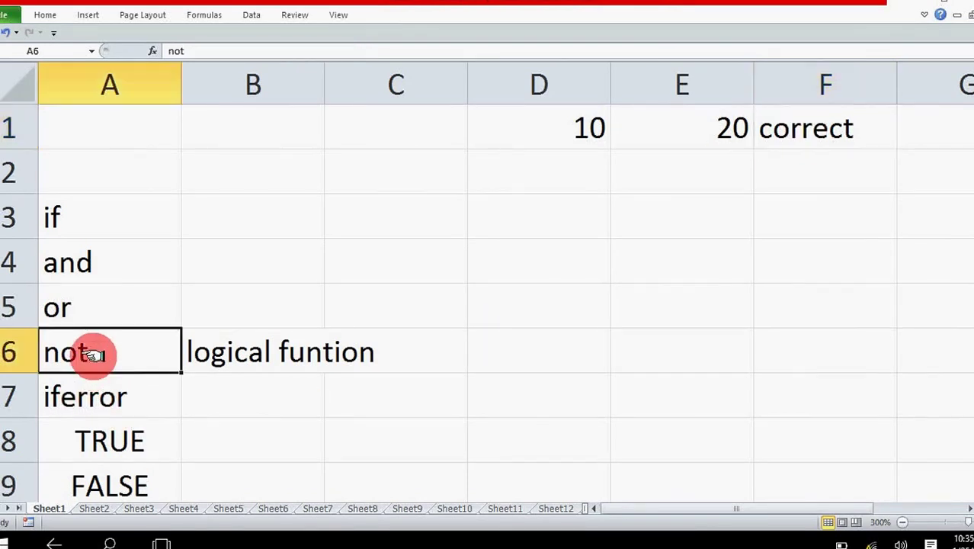
{"action": "left_click", "coordinate": [801, 129]}
{"action": "key", "text": "Delete"}
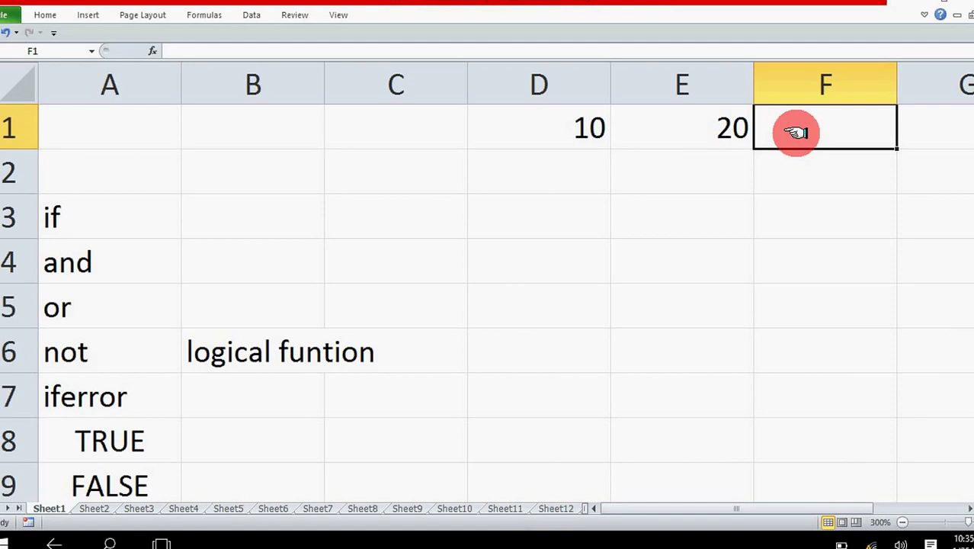
Enter =IF(NOT(D1>10),"correct","incorrect") in F1 and confirm it shows correct
{"action": "type", "text": "=if"}
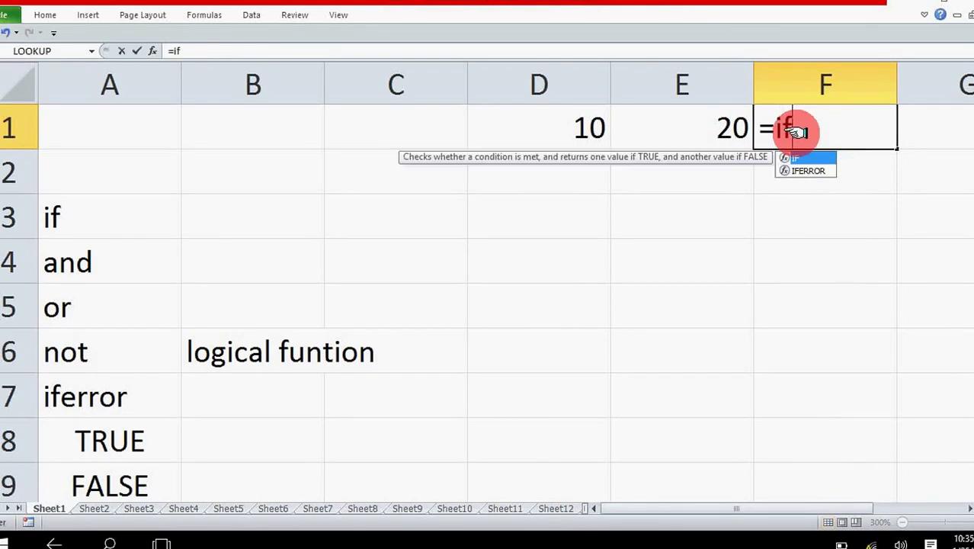
{"action": "type", "text": "(not"}
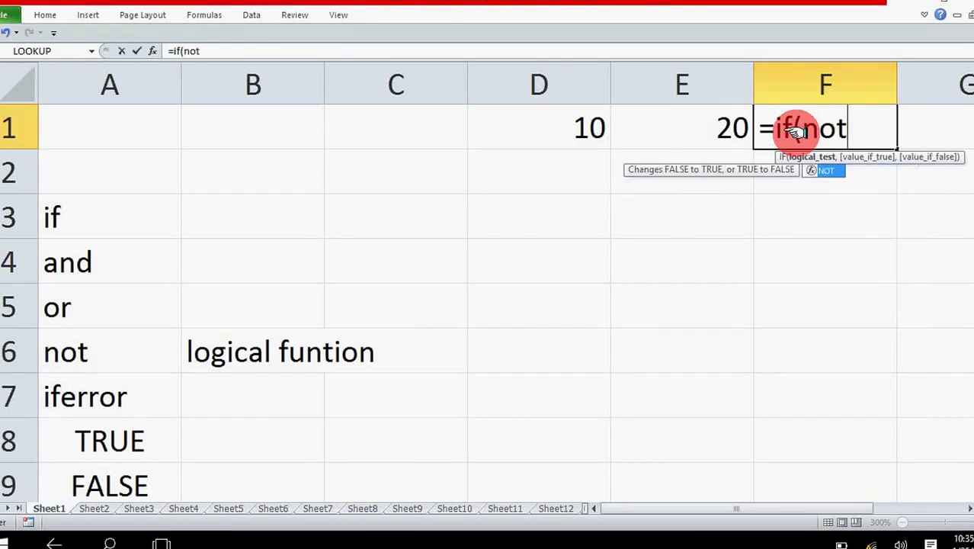
{"action": "type", "text": "("}
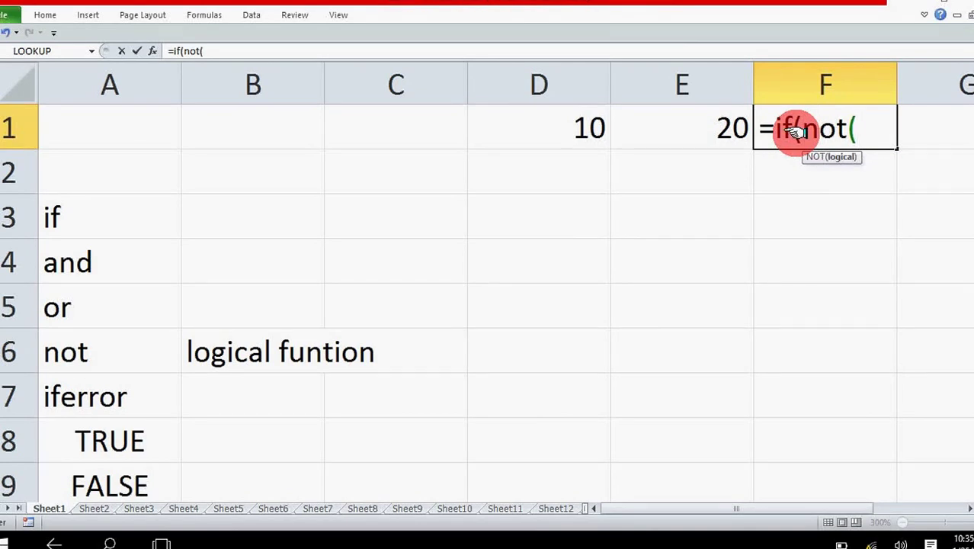
{"action": "type", "text": "d1"}
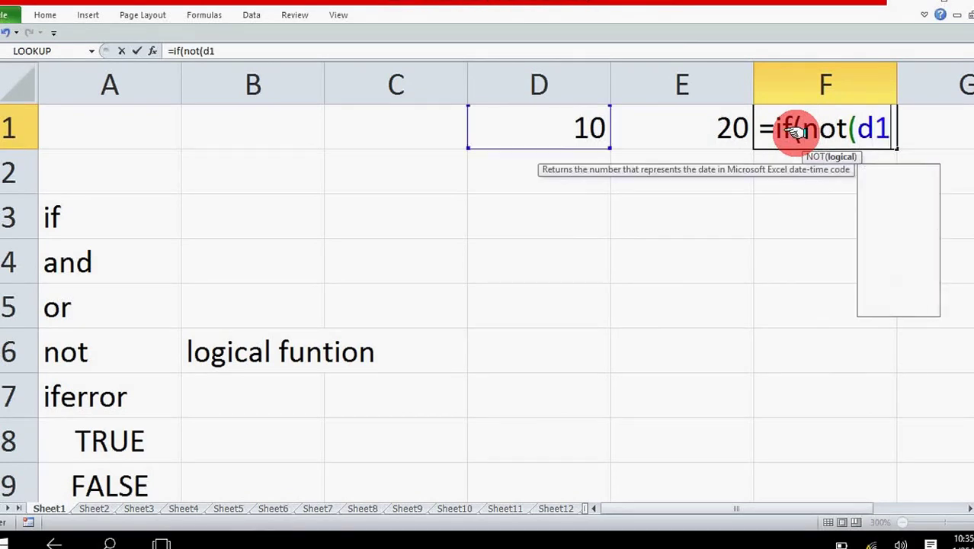
{"action": "type", "text": ">1"}
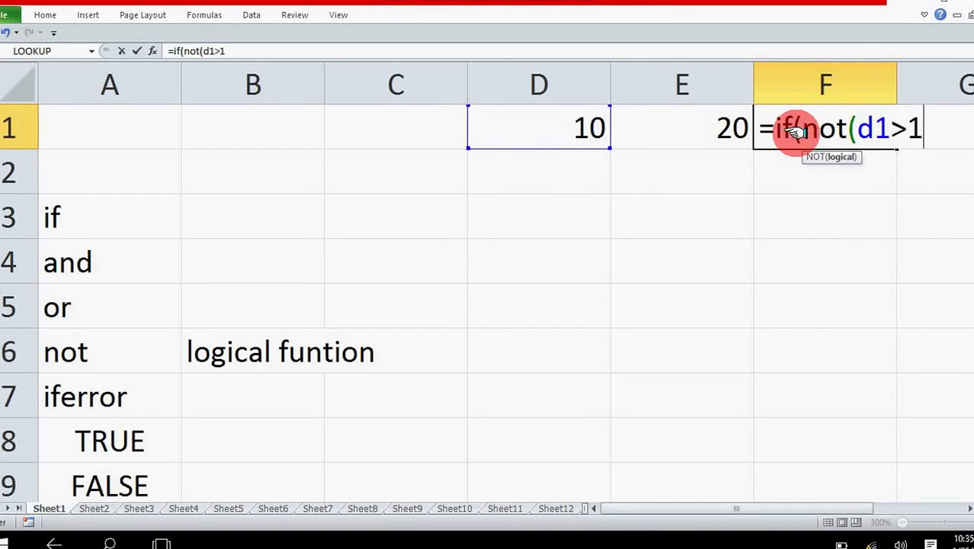
{"action": "type", "text": "0),"}
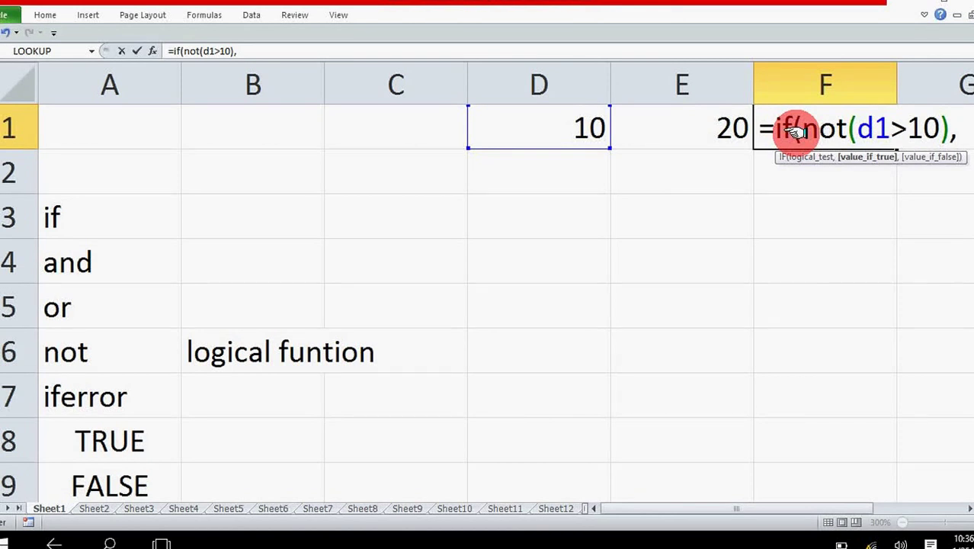
{"action": "key", "text": "BackSpace"}
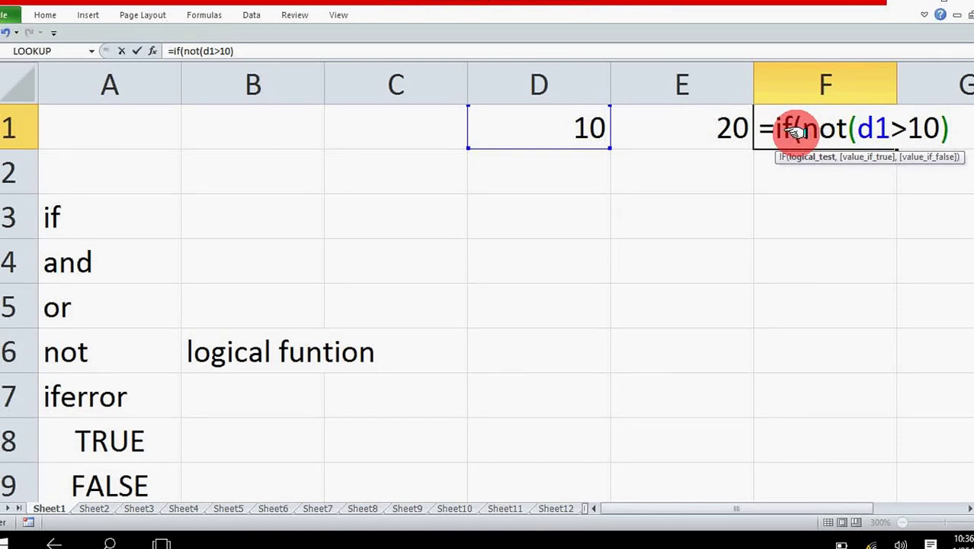
{"action": "type", "text": ",\"cor"}
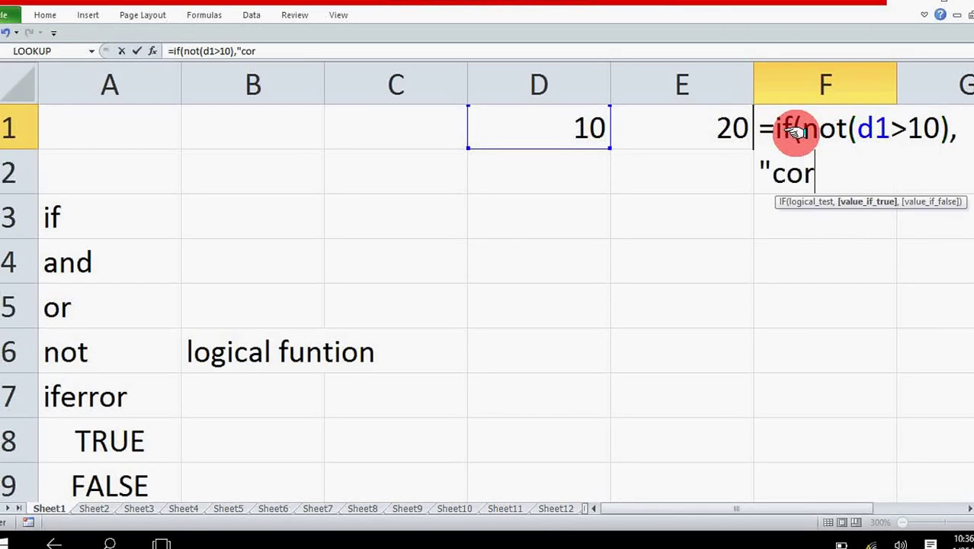
{"action": "type", "text": "rect"}
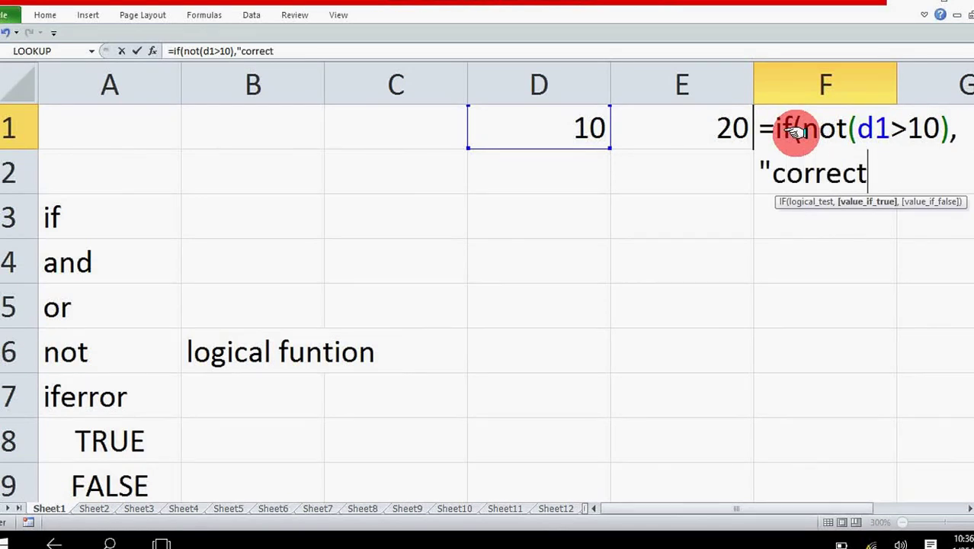
{"action": "type", "text": ","}
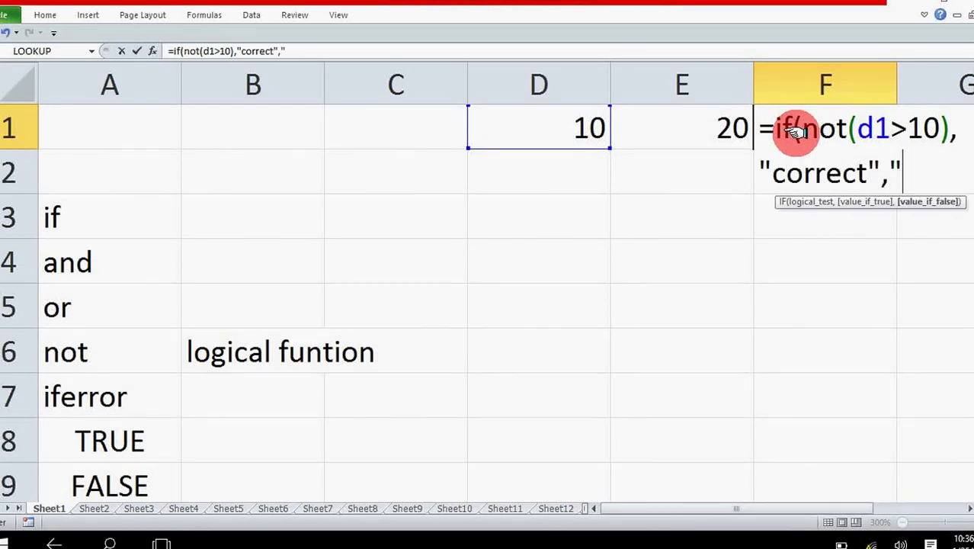
{"action": "type", "text": "\"incorr"}
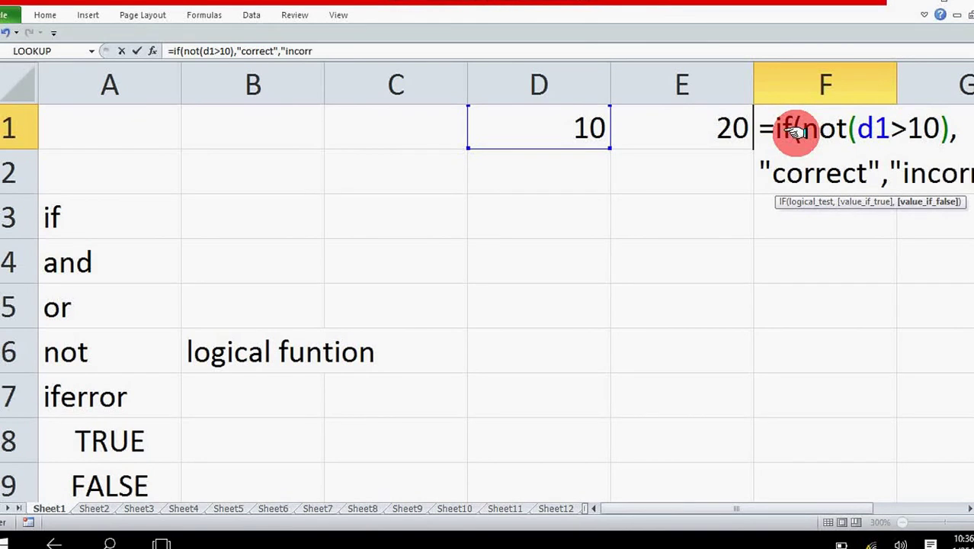
{"action": "type", "text": "ect"}
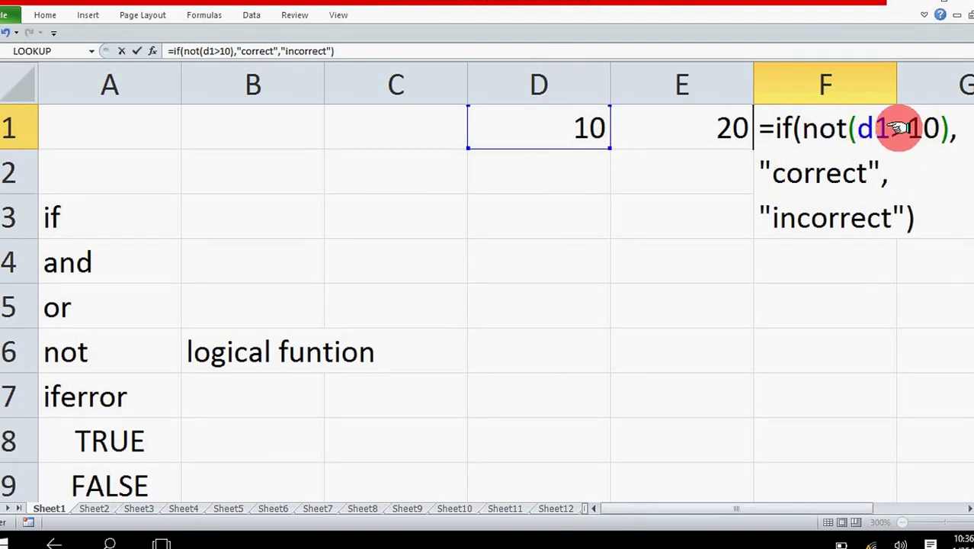
{"action": "key", "text": "Return"}
{"action": "left_click", "coordinate": [844, 129]}
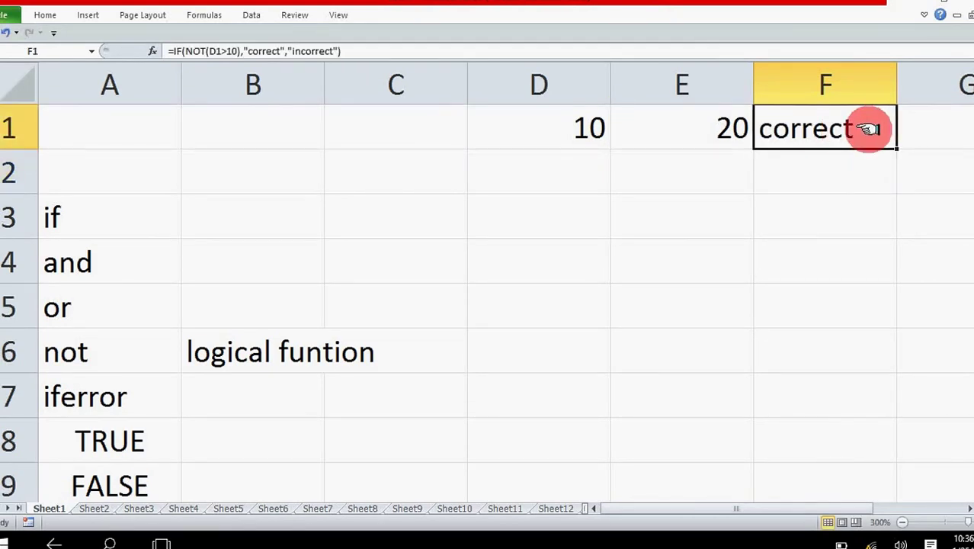
{"action": "double_click", "coordinate": [870, 128]}
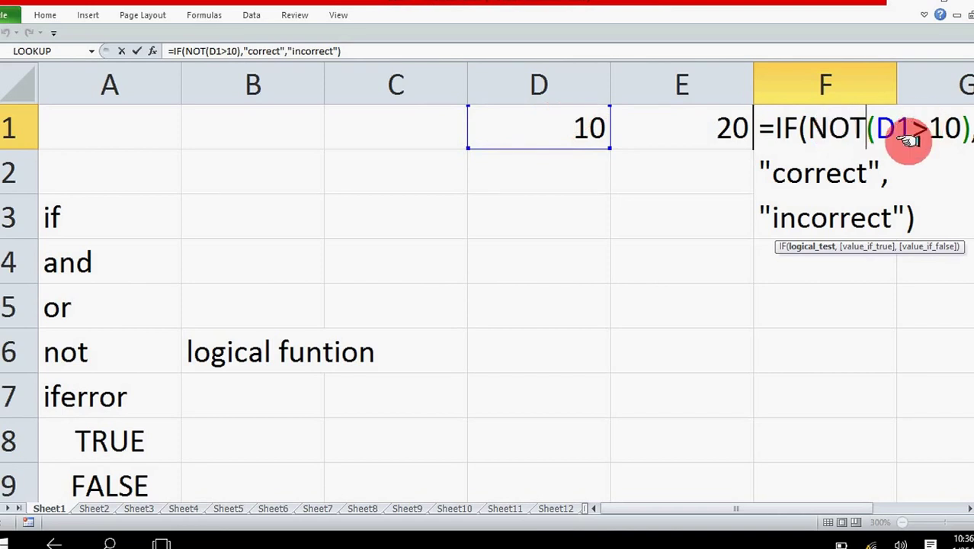
{"action": "key", "text": "Return"}
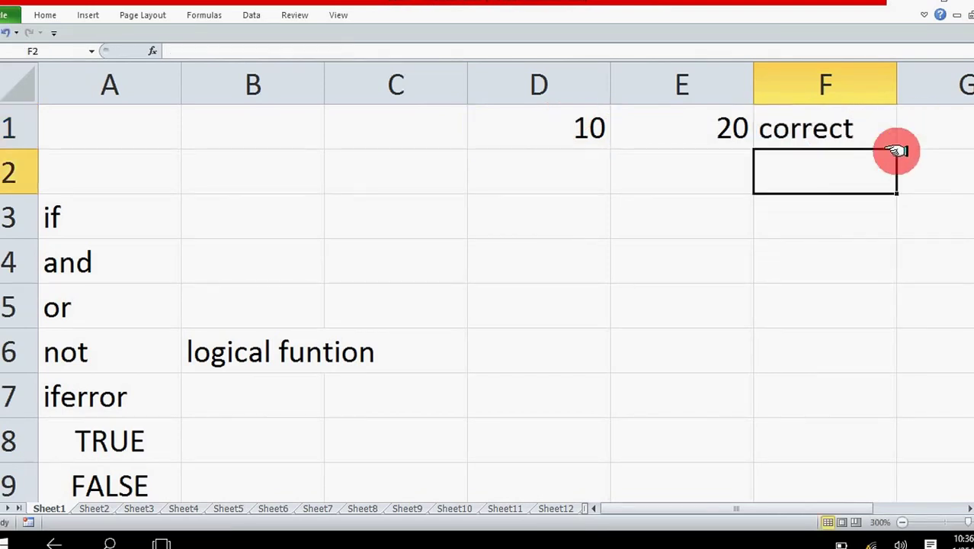
{"action": "left_click", "coordinate": [822, 113]}
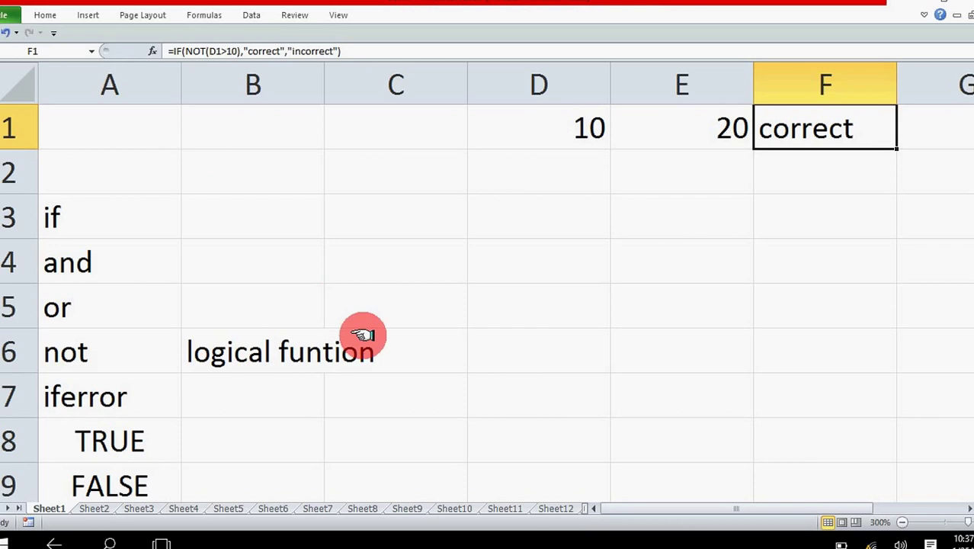
{"action": "left_click", "coordinate": [107, 405]}
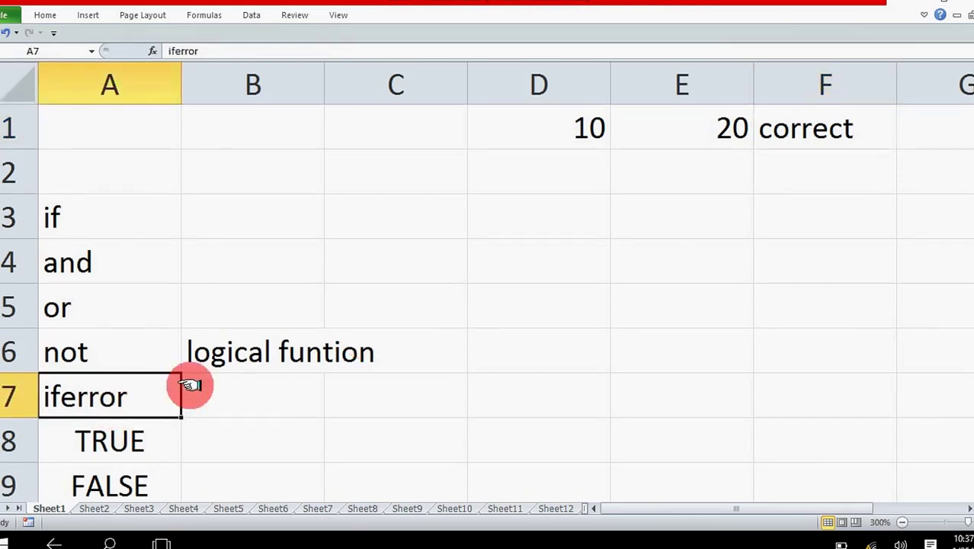
{"action": "left_click", "coordinate": [239, 350]}
{"action": "left_click", "coordinate": [116, 399]}
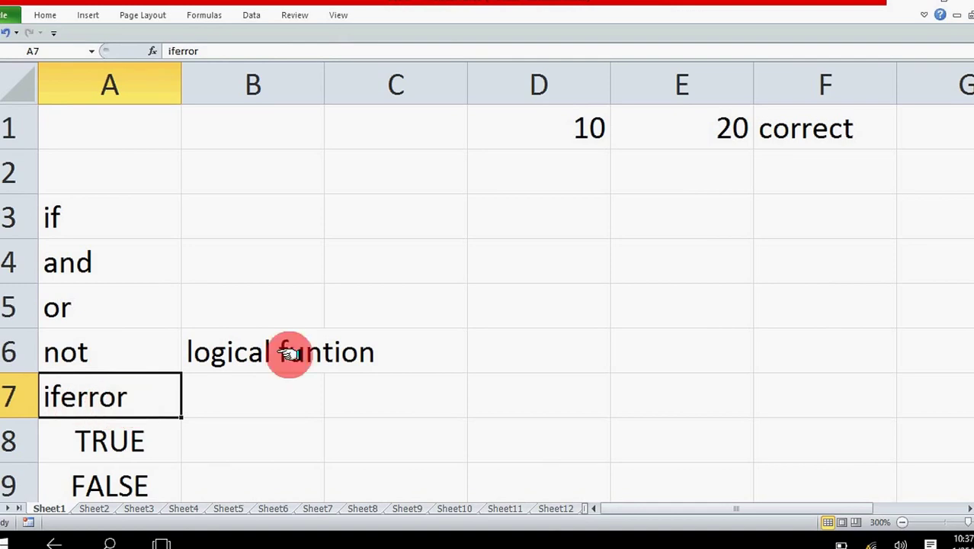
Clear the old values from D1:F1 and select C1
{"action": "left_click", "coordinate": [465, 350]}
{"action": "left_click_drag", "start_coordinate": [587, 126], "coordinate": [829, 131]}
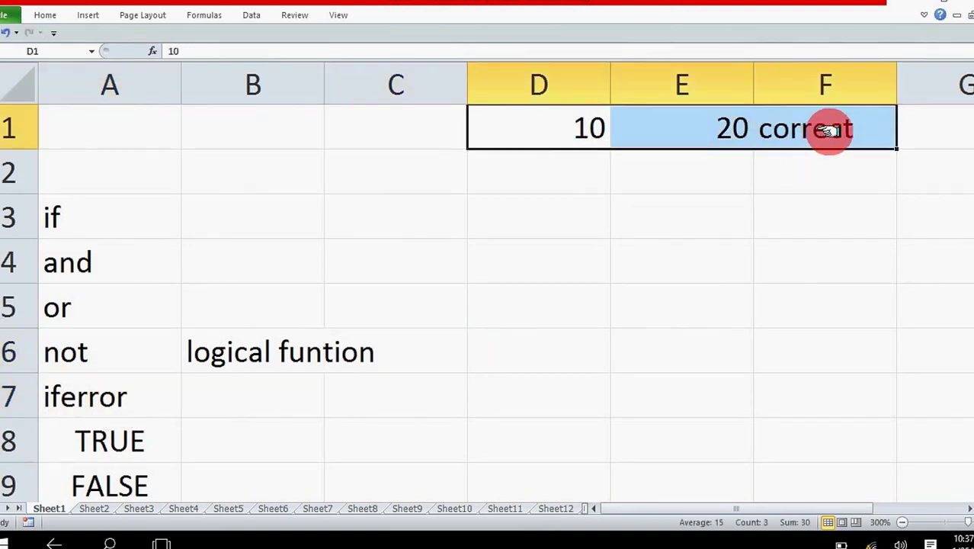
{"action": "key", "text": "Delete"}
{"action": "left_click", "coordinate": [525, 232]}
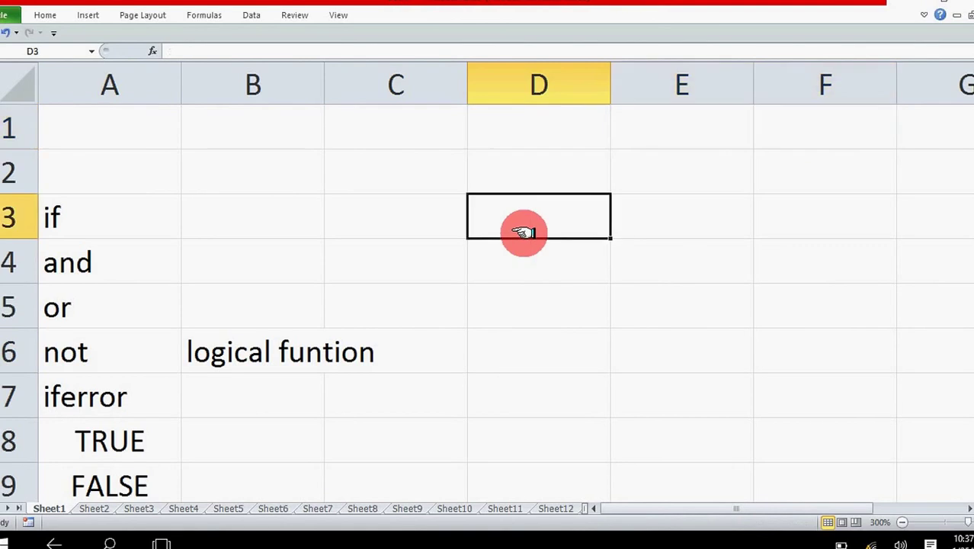
{"action": "left_click", "coordinate": [398, 131]}
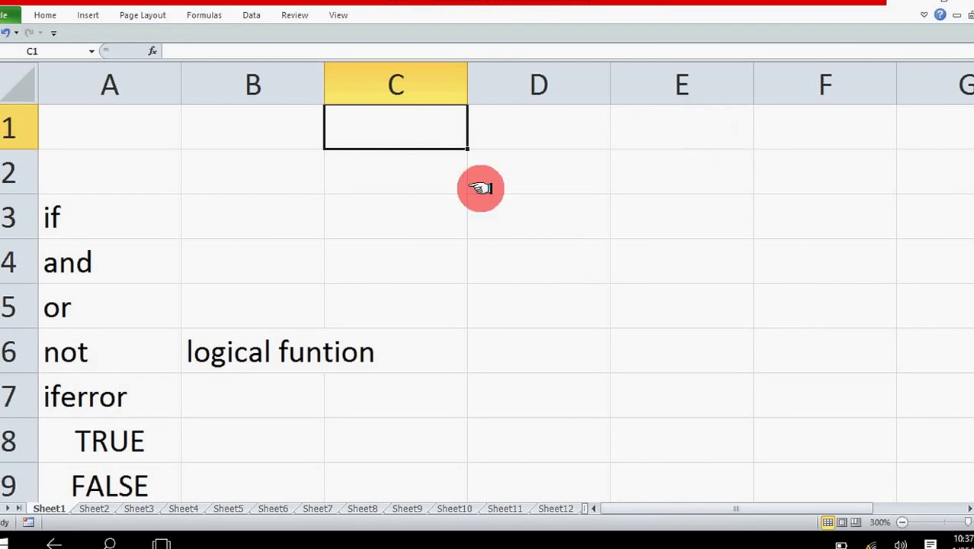
{"action": "left_click", "coordinate": [424, 155]}
{"action": "left_click", "coordinate": [426, 133]}
Enter 100 and 10 in C1:D1, and 100 and 0 in C2:D2
{"action": "type", "text": "100"}
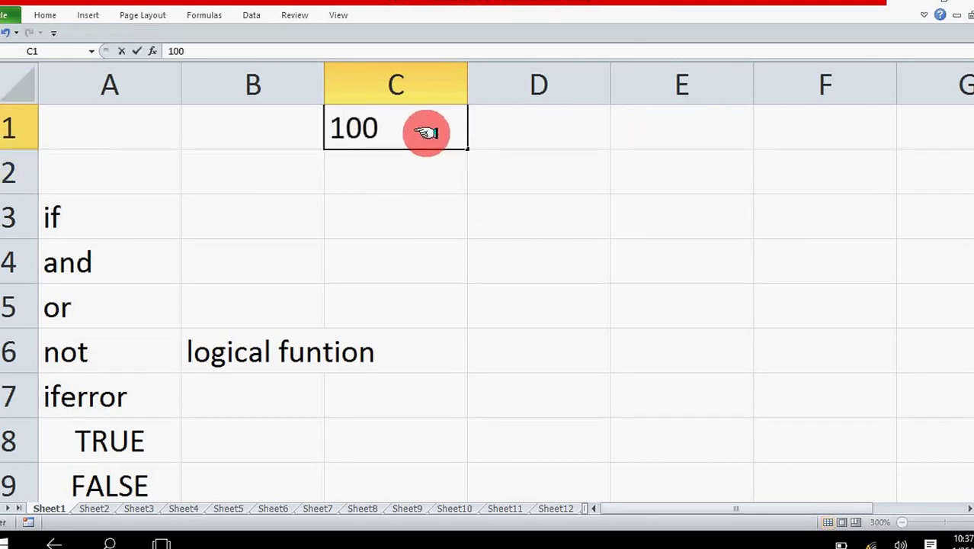
{"action": "key", "text": "Tab"}
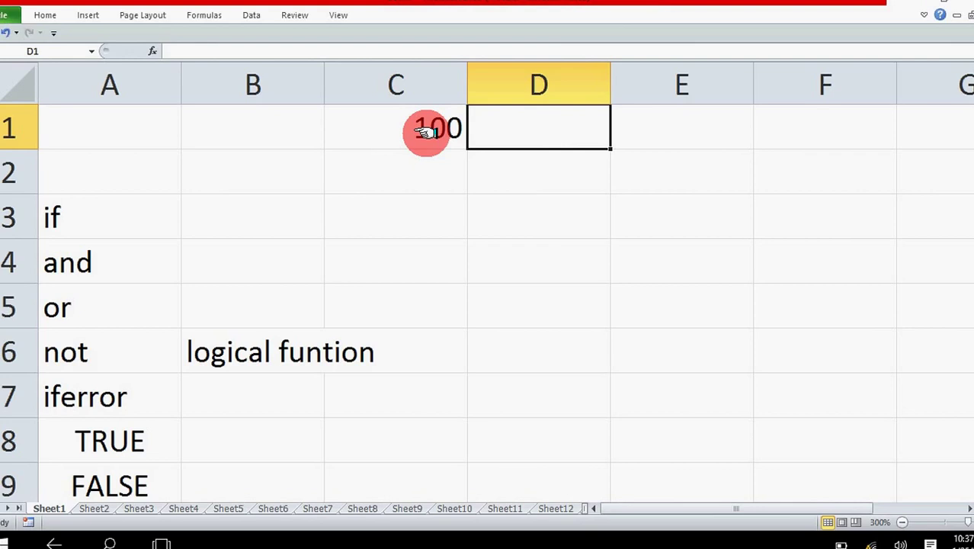
{"action": "type", "text": "10"}
{"action": "key", "text": "Return"}
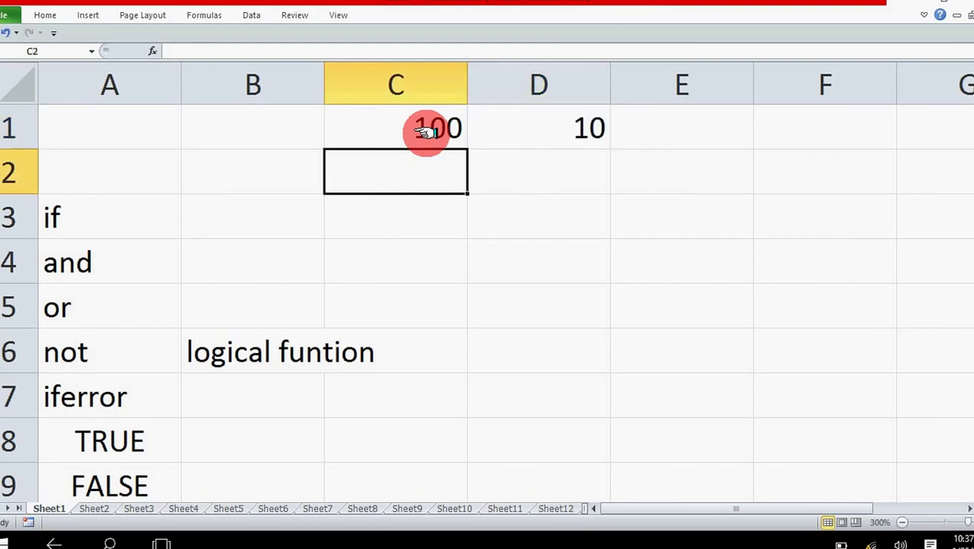
{"action": "type", "text": "100"}
{"action": "key", "text": "Tab"}
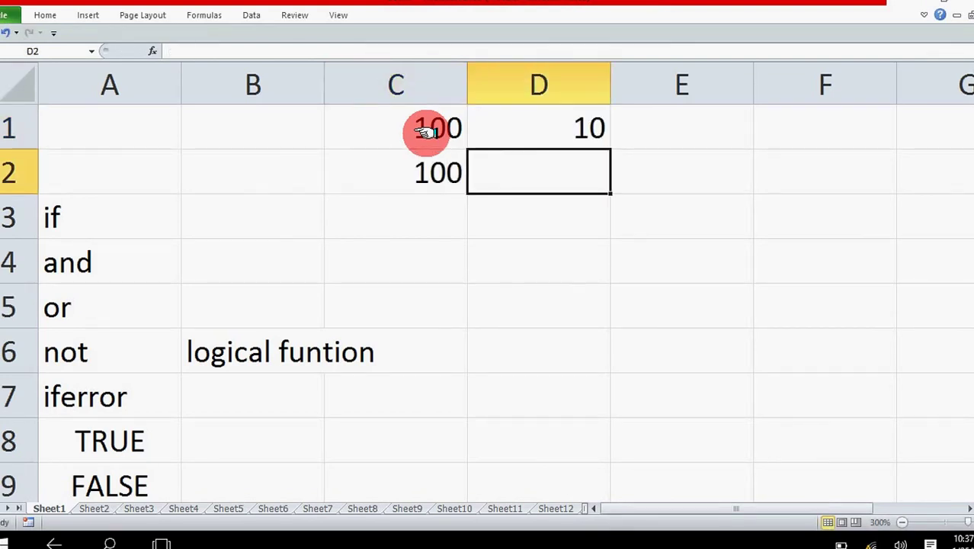
{"action": "type", "text": "0"}
{"action": "left_click", "coordinate": [594, 340]}
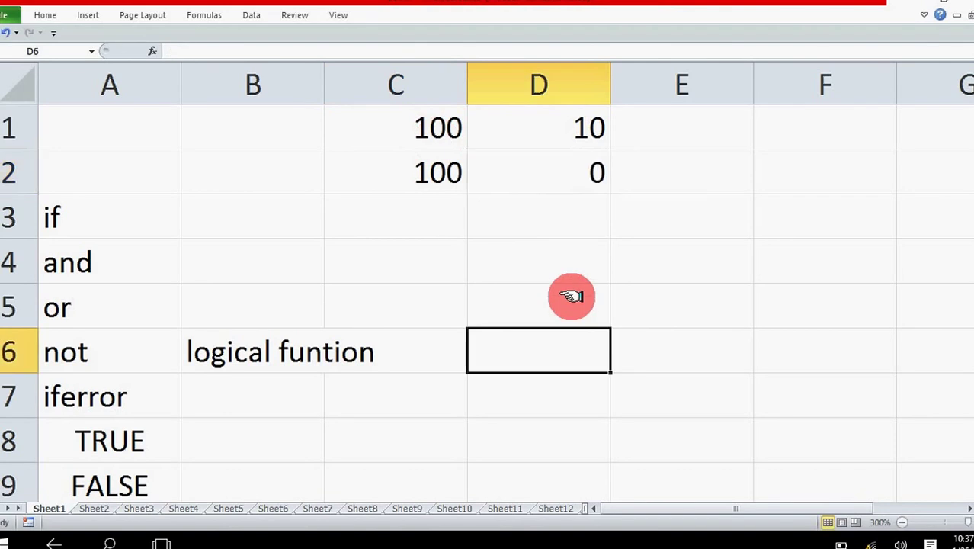
{"action": "left_click", "coordinate": [573, 187]}
Enter =c1/d1 in E1 so it shows 10
{"action": "left_click", "coordinate": [651, 132]}
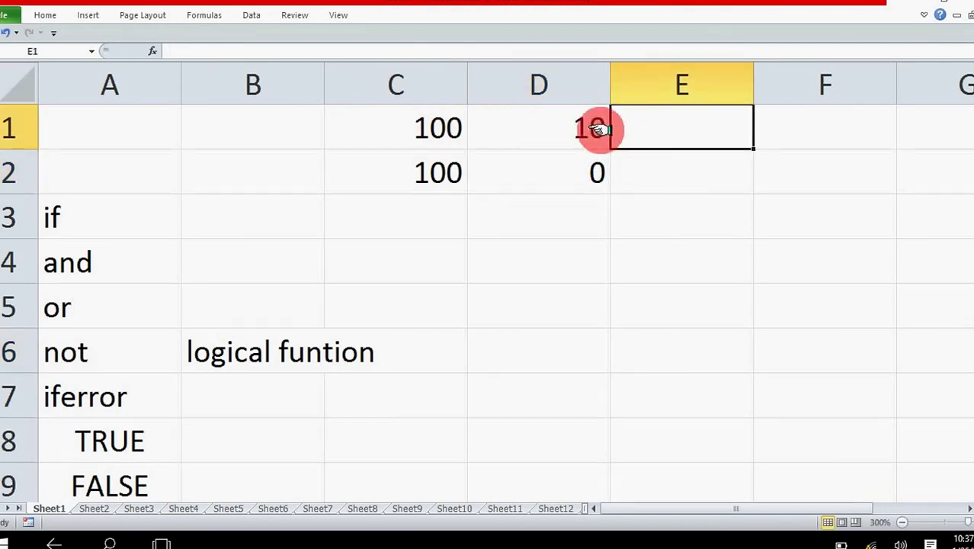
{"action": "type", "text": "="}
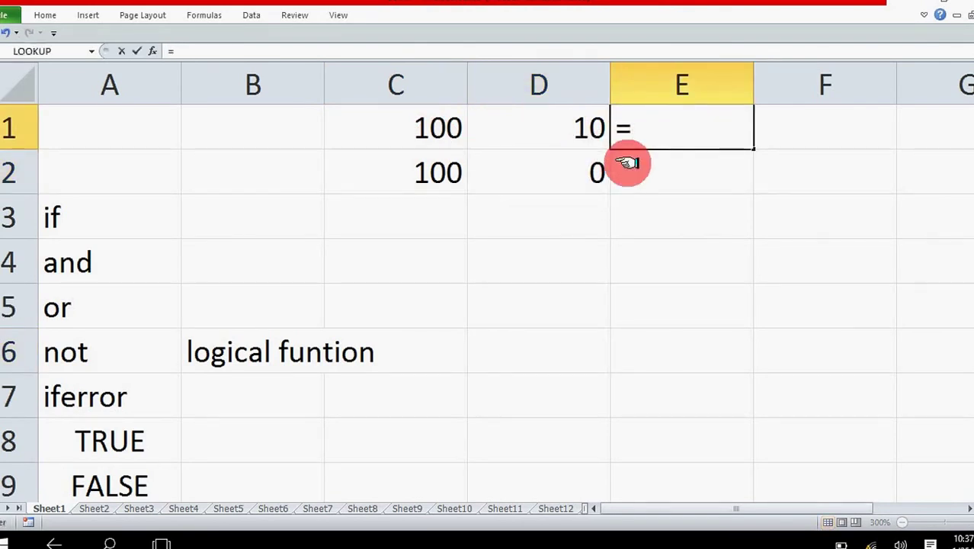
{"action": "type", "text": "c1"}
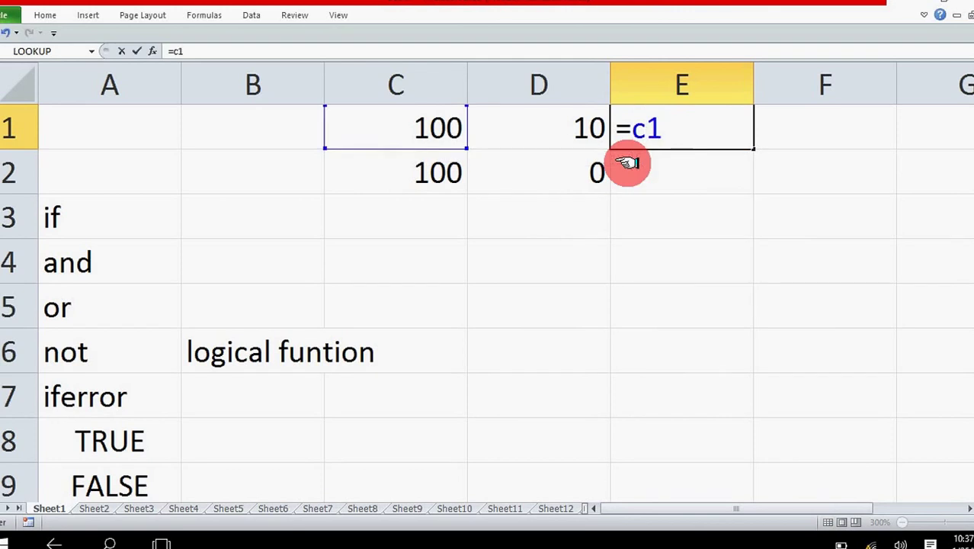
{"action": "type", "text": "/d1"}
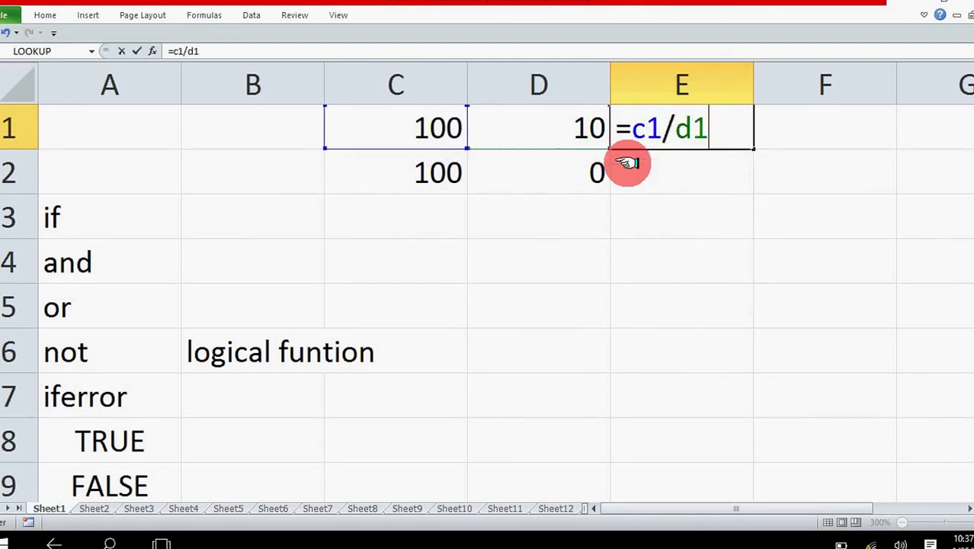
{"action": "key", "text": "Return"}
{"action": "left_click", "coordinate": [731, 127]}
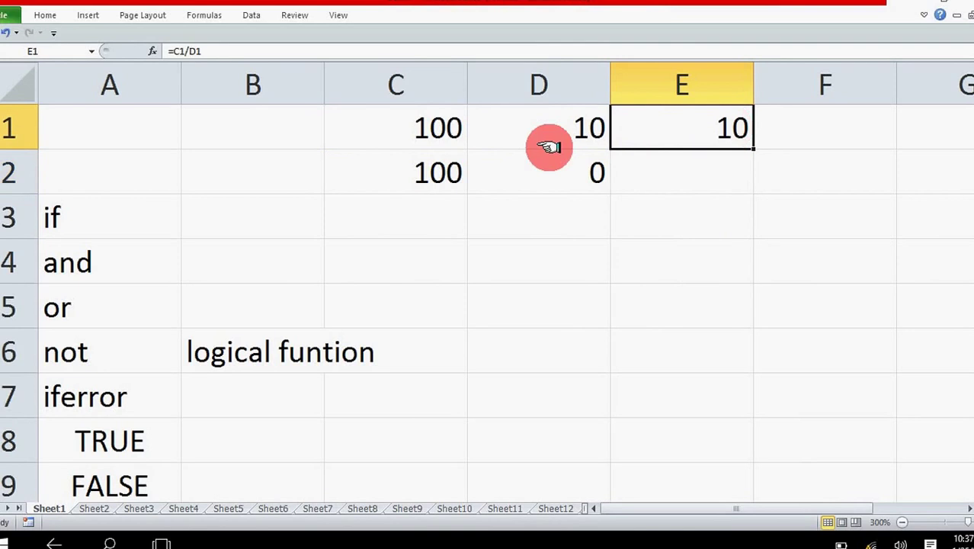
{"action": "left_click", "coordinate": [548, 134]}
{"action": "left_click", "coordinate": [436, 130]}
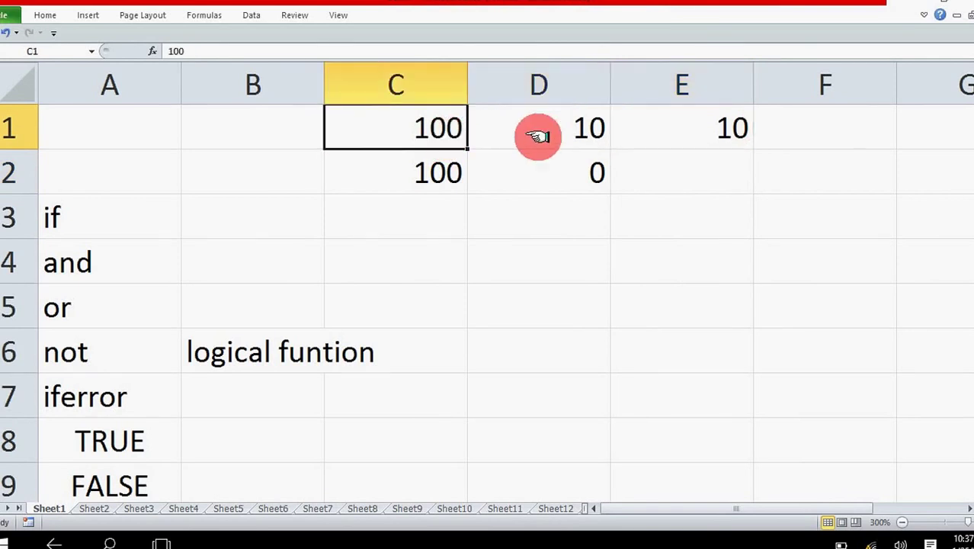
{"action": "left_click", "coordinate": [732, 132]}
Fill E1's formula down to E2 and inspect its #DIV/0! error
{"action": "left_click", "coordinate": [648, 170]}
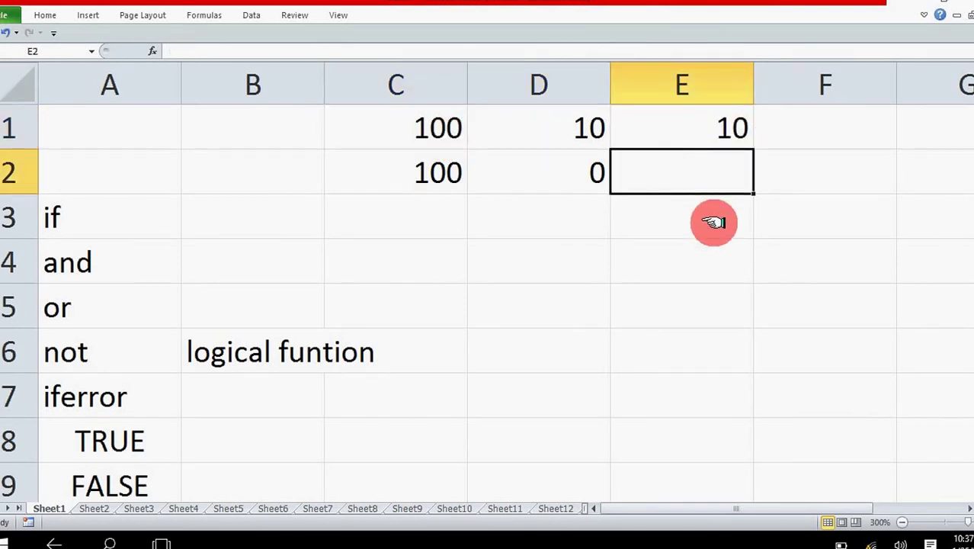
{"action": "left_click", "coordinate": [709, 133]}
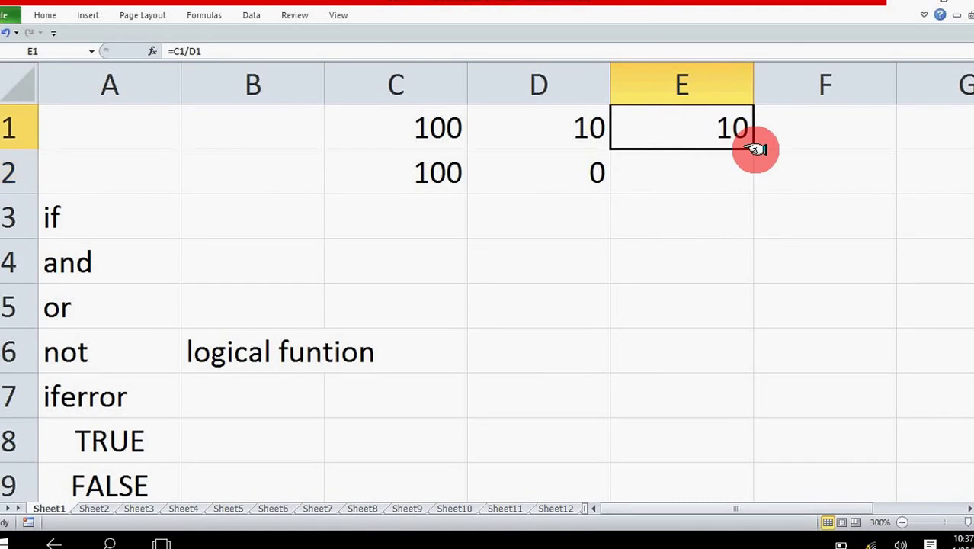
{"action": "left_click_drag", "start_coordinate": [753, 155], "coordinate": [754, 187]}
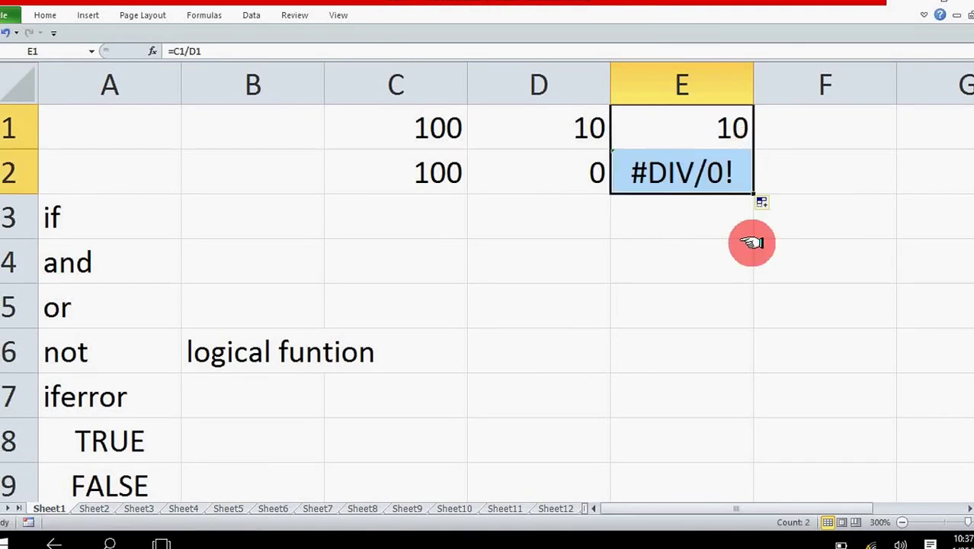
{"action": "left_click", "coordinate": [735, 257]}
{"action": "left_click", "coordinate": [692, 179]}
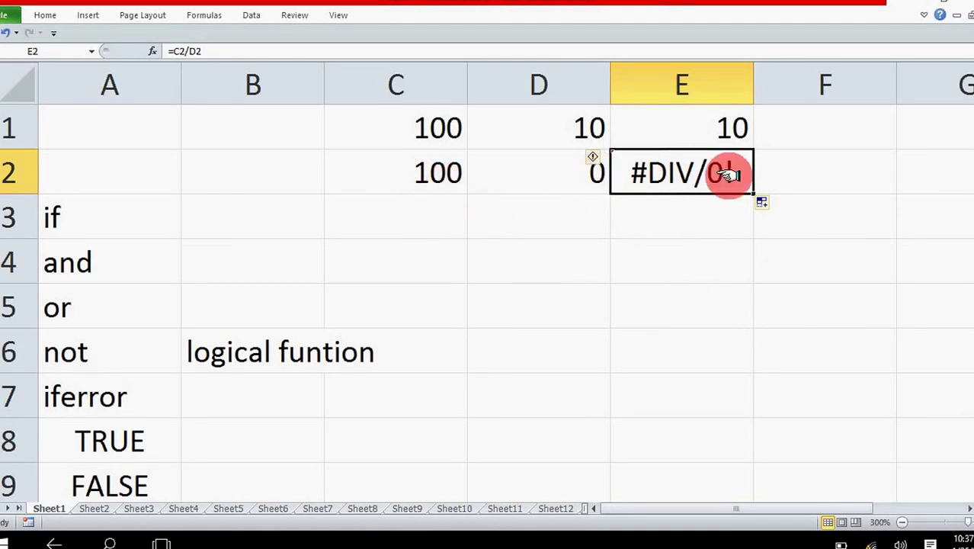
{"action": "left_click", "coordinate": [718, 246]}
{"action": "left_click", "coordinate": [679, 177]}
Clear the old division results from E1 and E2
{"action": "left_click", "coordinate": [696, 239]}
{"action": "left_click_drag", "start_coordinate": [681, 132], "coordinate": [709, 166]}
{"action": "key", "text": "Delete"}
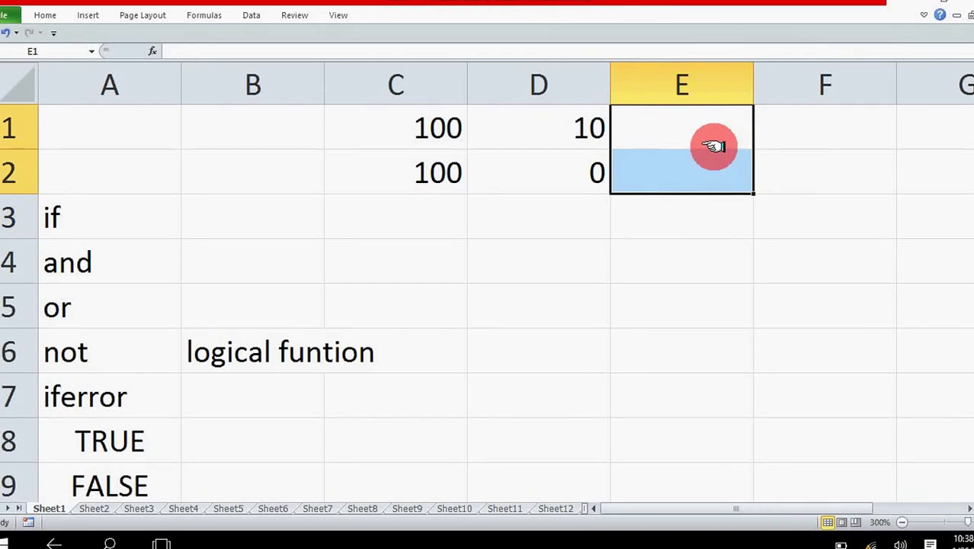
Enter =iferror(c1/d1) in E1, which triggers the too-few-arguments warning
{"action": "left_click", "coordinate": [700, 139]}
{"action": "type", "text": "=if"}
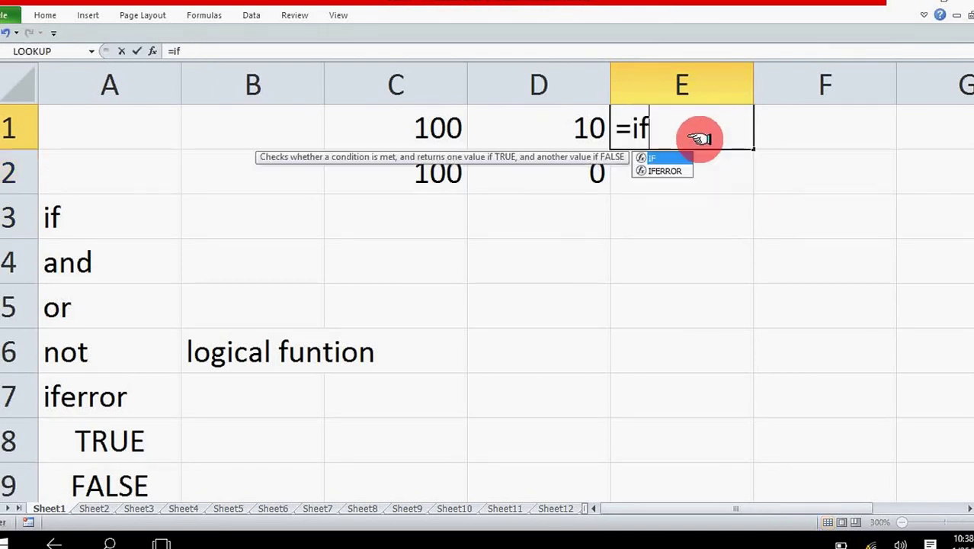
{"action": "type", "text": "erro"}
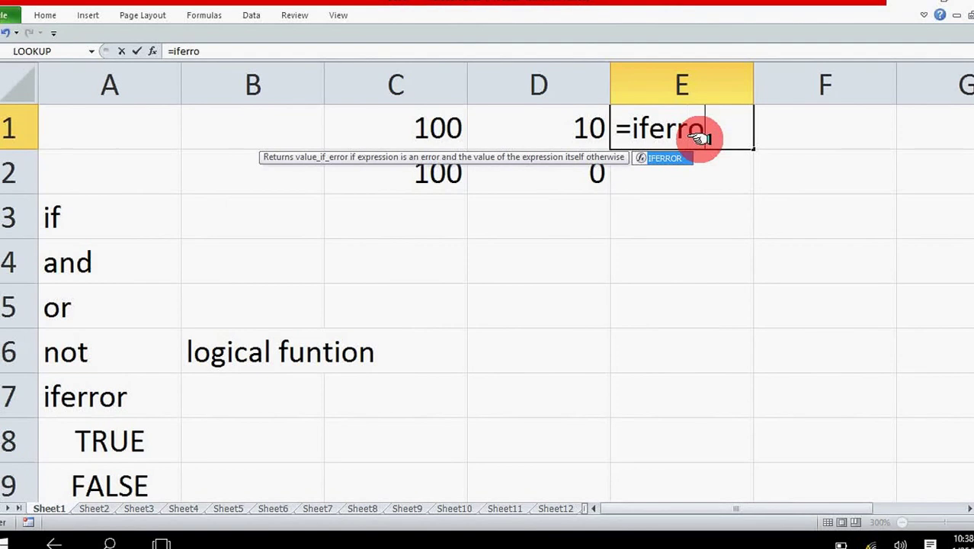
{"action": "type", "text": "r("}
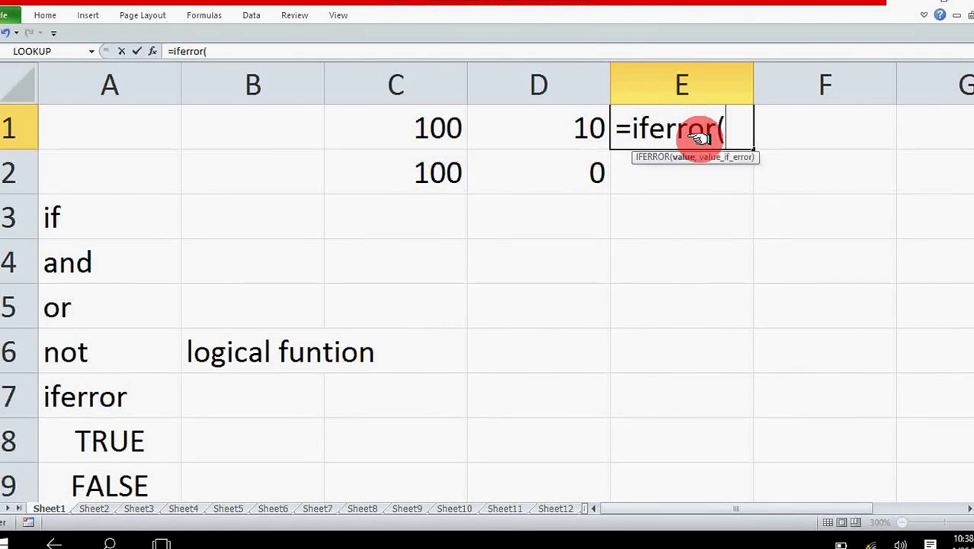
{"action": "type", "text": "c1"}
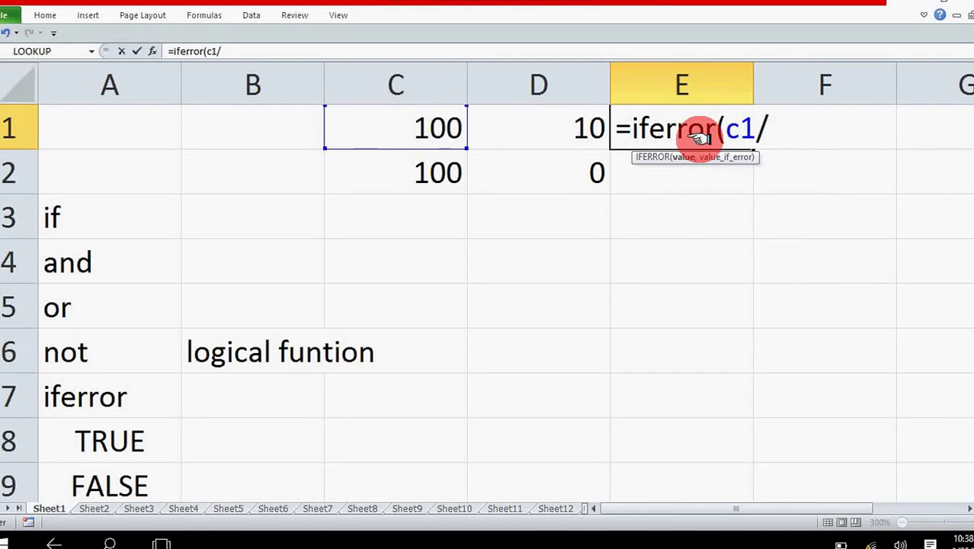
{"action": "type", "text": "/d1"}
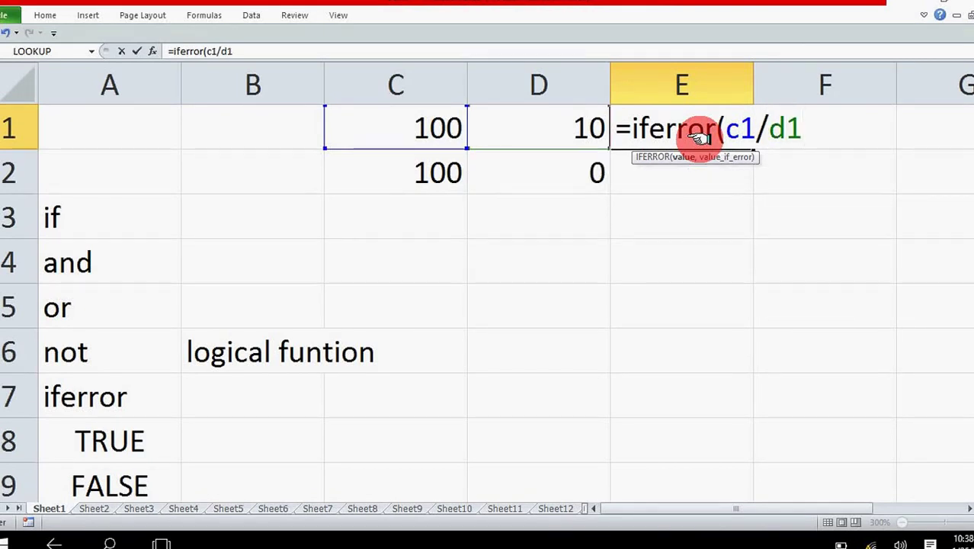
{"action": "type", "text": ")"}
{"action": "key", "text": "Return"}
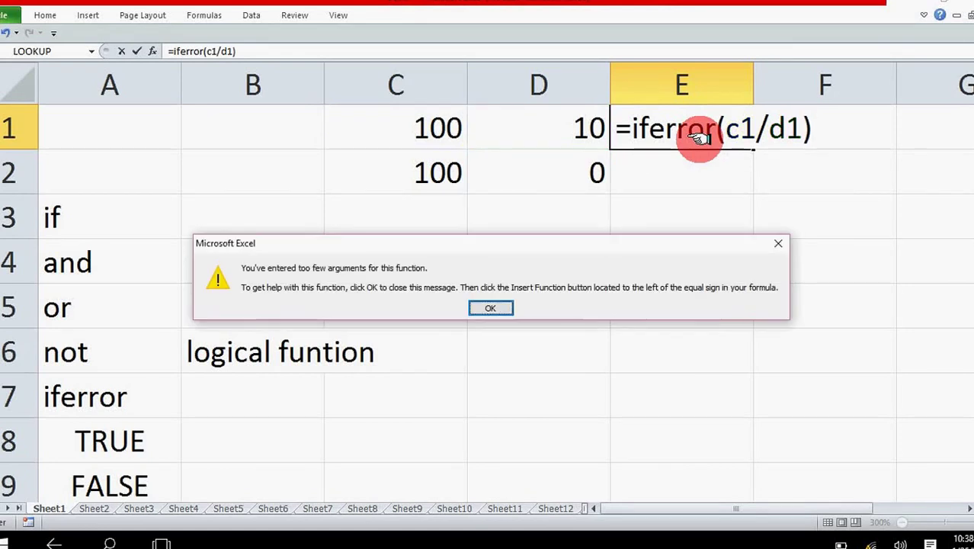
Dismiss the warning and edit E1's formula, adding then removing a stray C1 reference
{"action": "left_click", "coordinate": [492, 303]}
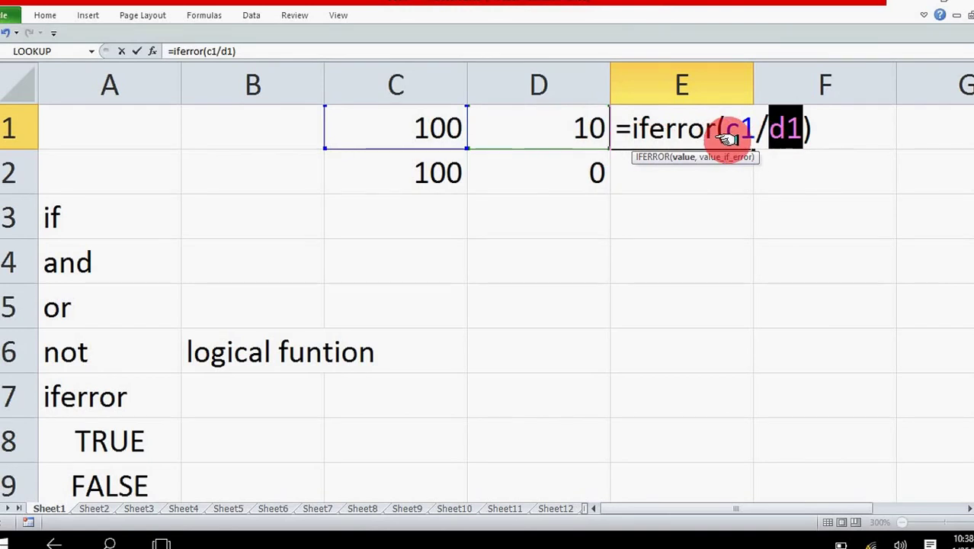
{"action": "left_click", "coordinate": [788, 141]}
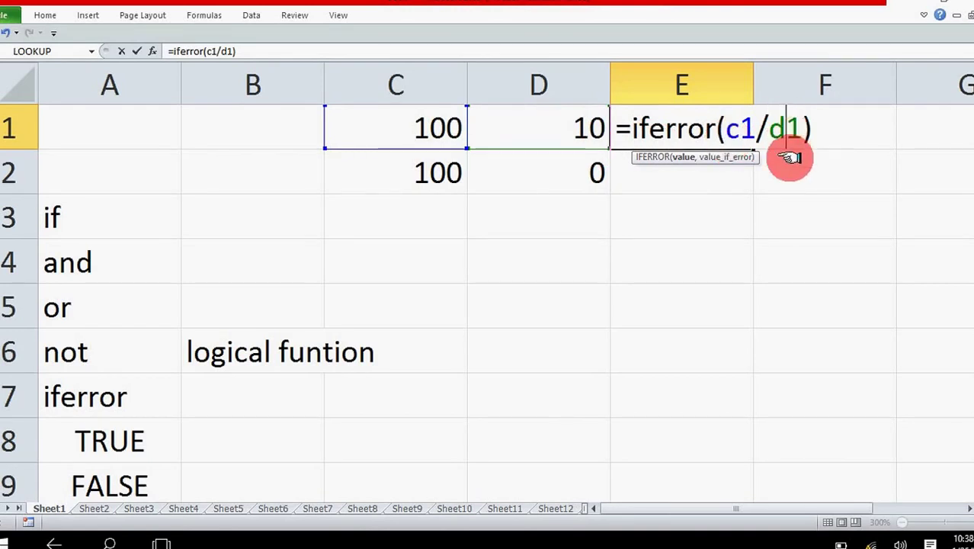
{"action": "left_click", "coordinate": [734, 127]}
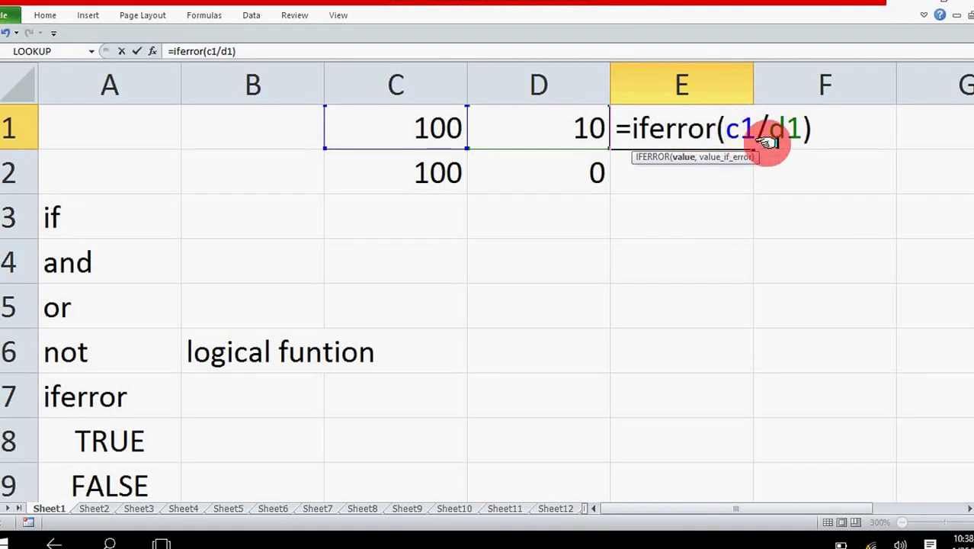
{"action": "left_click", "coordinate": [446, 131]}
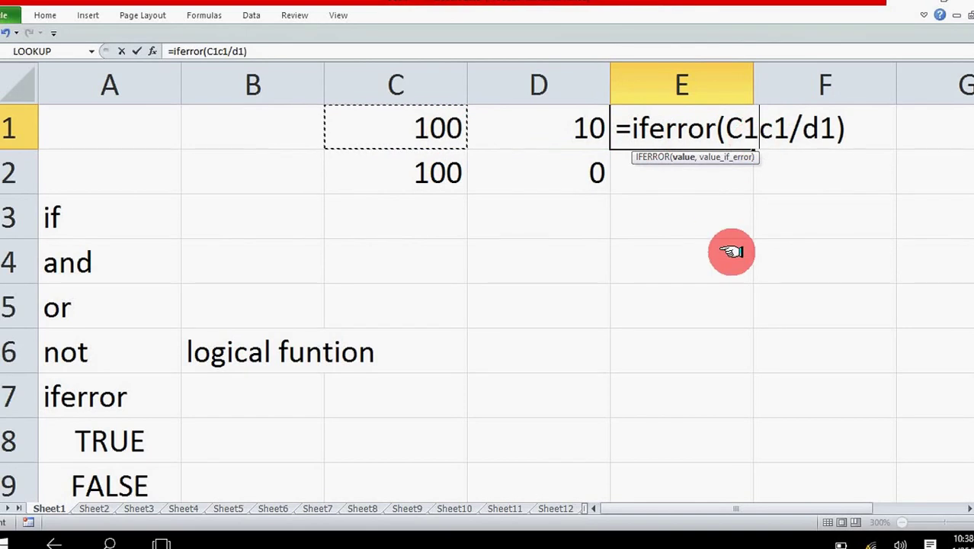
{"action": "key", "text": "BackSpace"}
{"action": "key", "text": "BackSpace"}
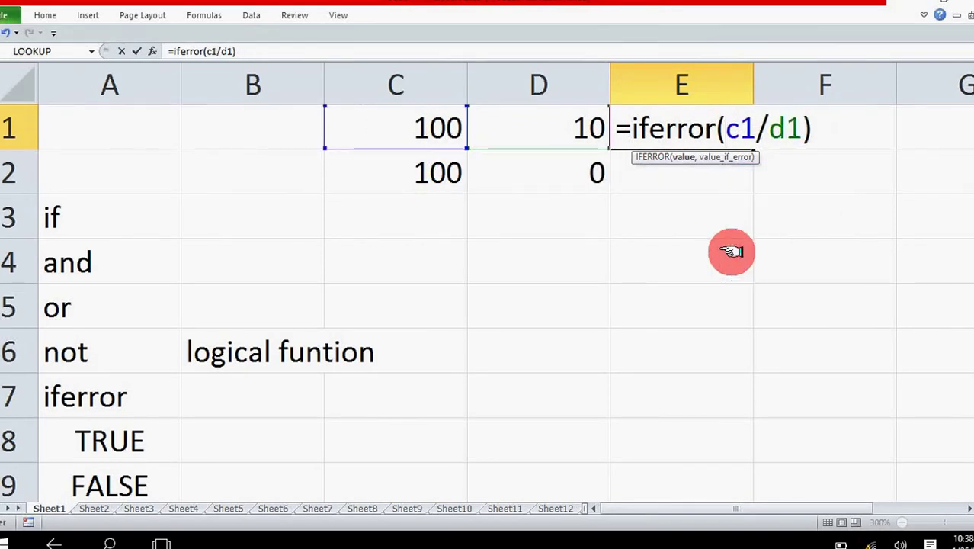
Replace the garbled F4c1/d1) arguments with c1/d1, re-enter, and dismiss the repeated warning
{"action": "left_click", "coordinate": [811, 254]}
{"action": "left_click_drag", "start_coordinate": [727, 128], "coordinate": [861, 139]}
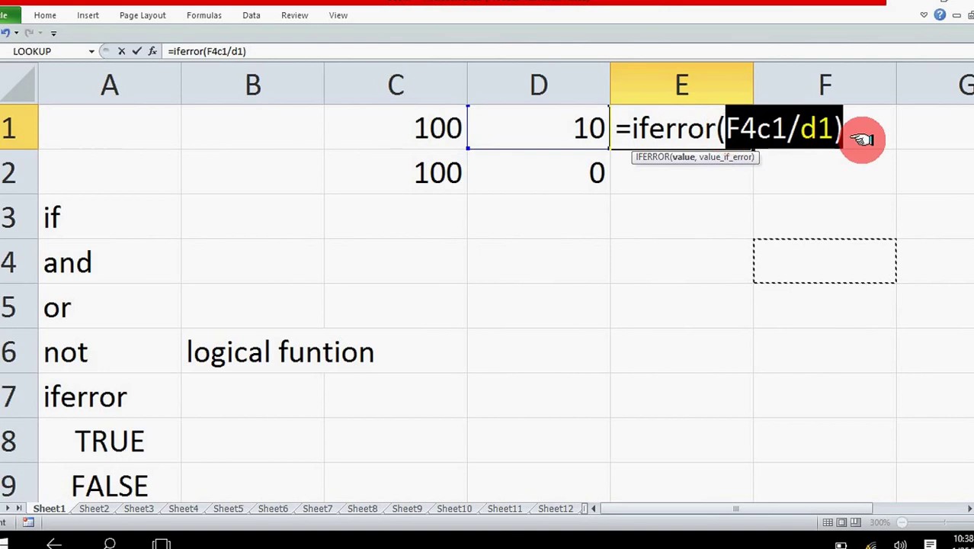
{"action": "key", "text": "BackSpace"}
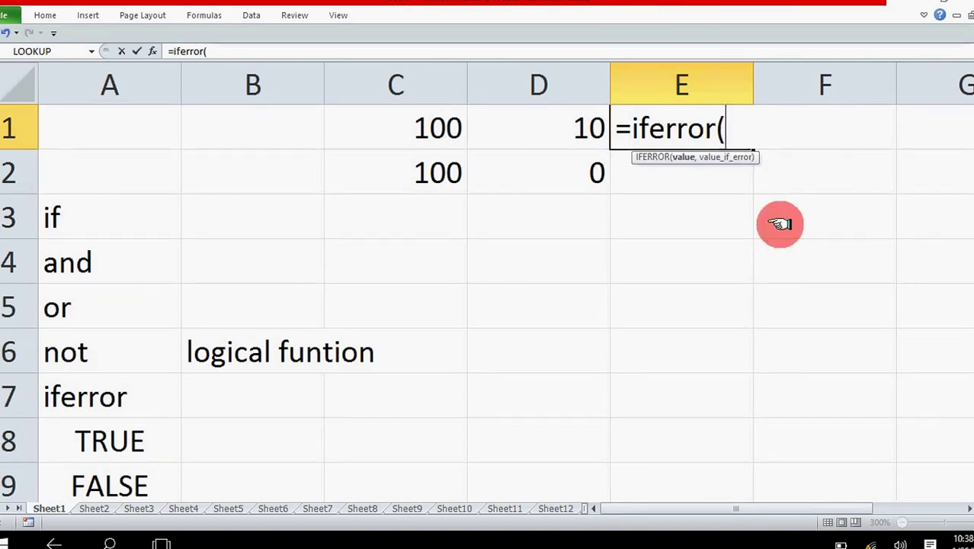
{"action": "type", "text": "c"}
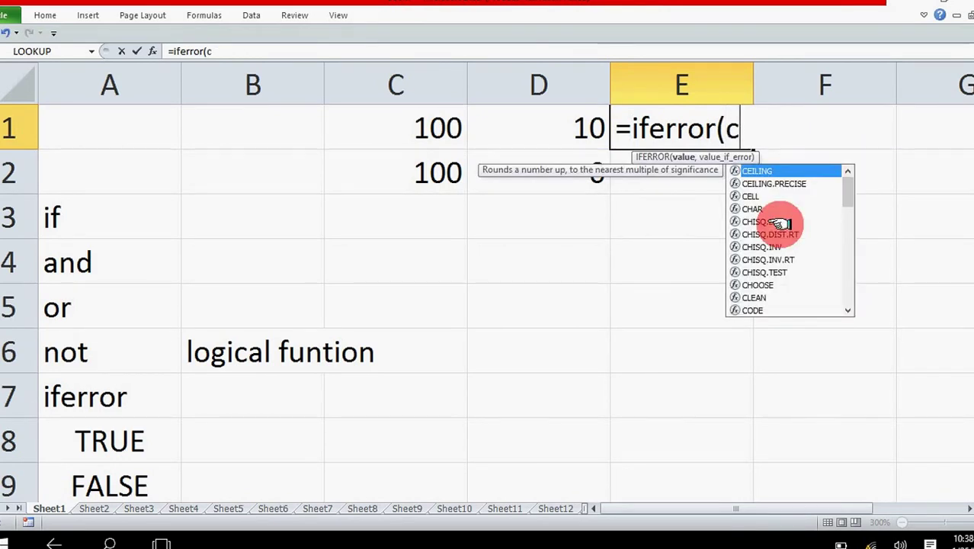
{"action": "type", "text": "1"}
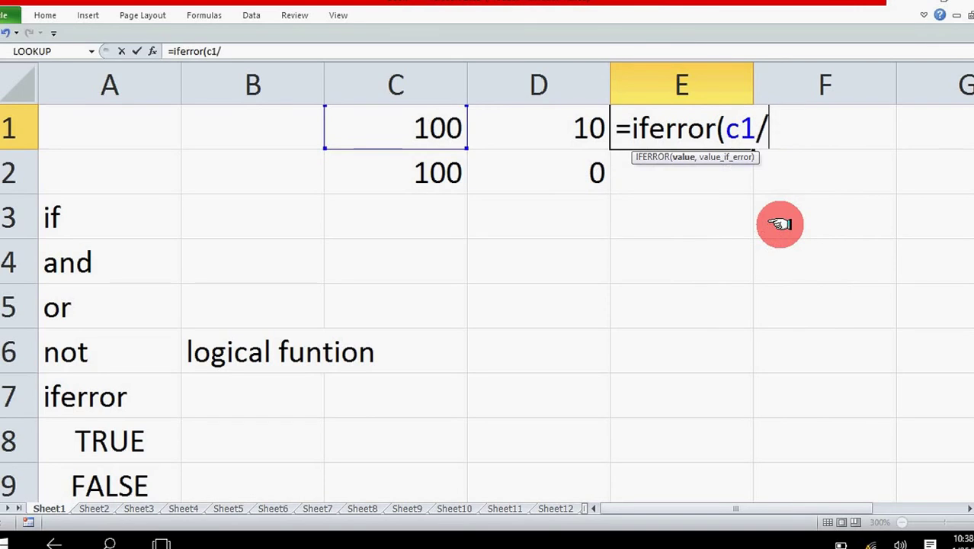
{"action": "type", "text": "/d1"}
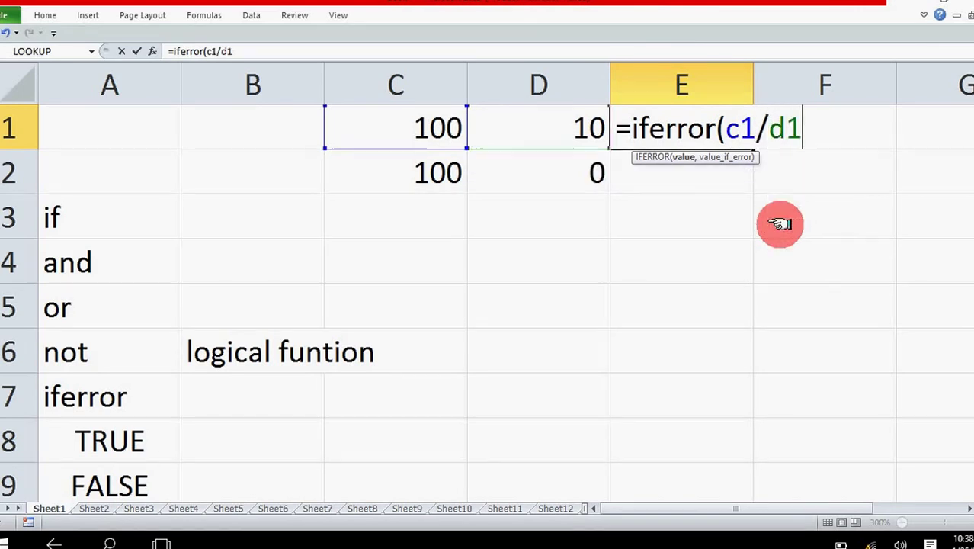
{"action": "key", "text": "Return"}
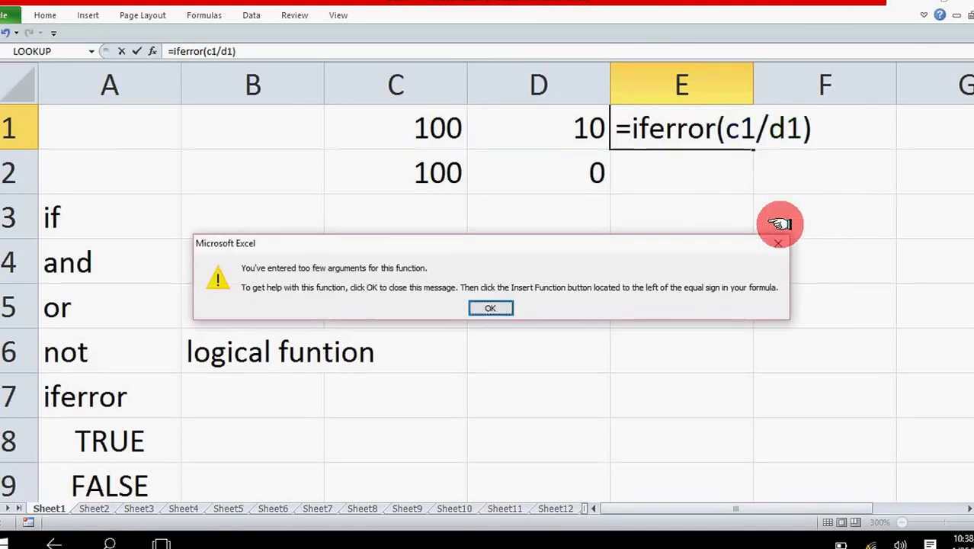
{"action": "left_click", "coordinate": [490, 312]}
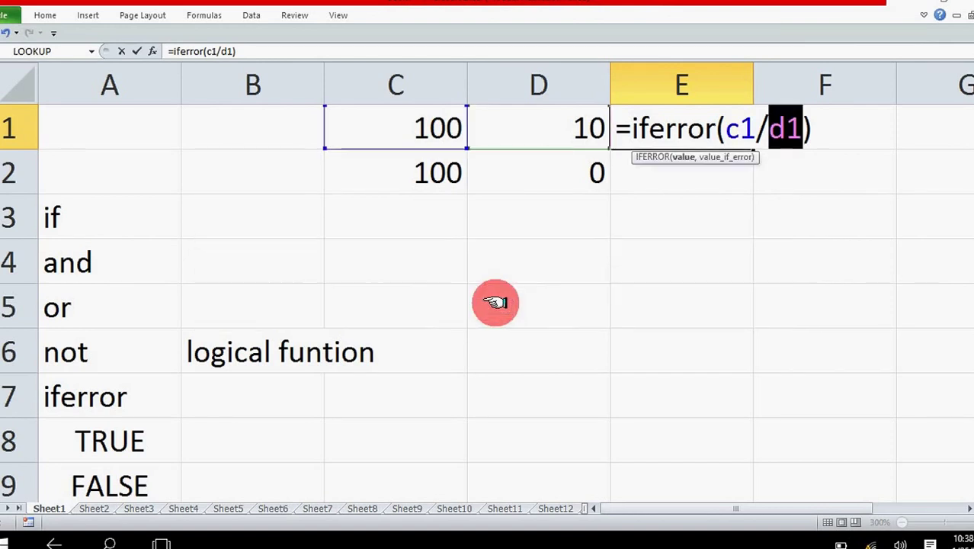
Change the formula's divisor from d1 to E3, giving =iferror(c1/E3)
{"action": "left_click", "coordinate": [715, 276]}
{"action": "left_click", "coordinate": [683, 221]}
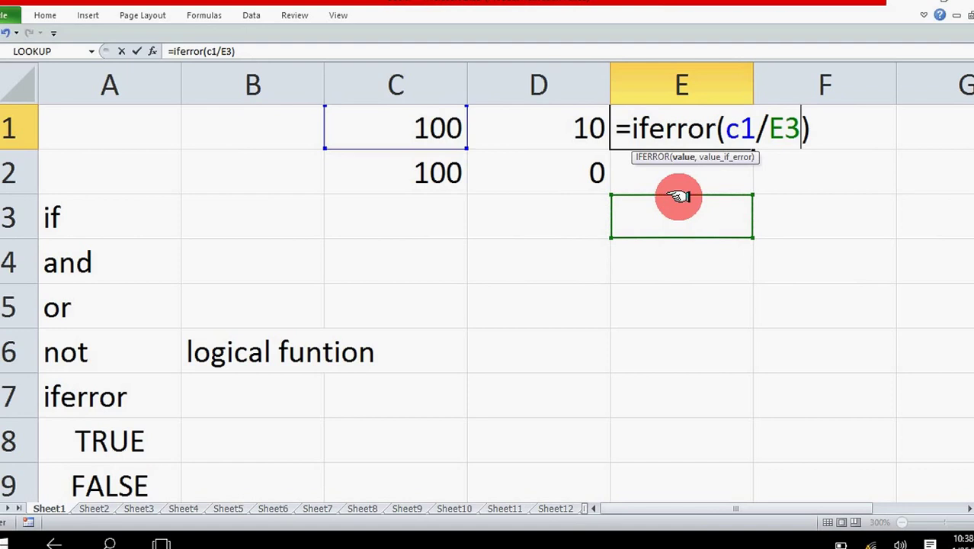
{"action": "left_click", "coordinate": [632, 130]}
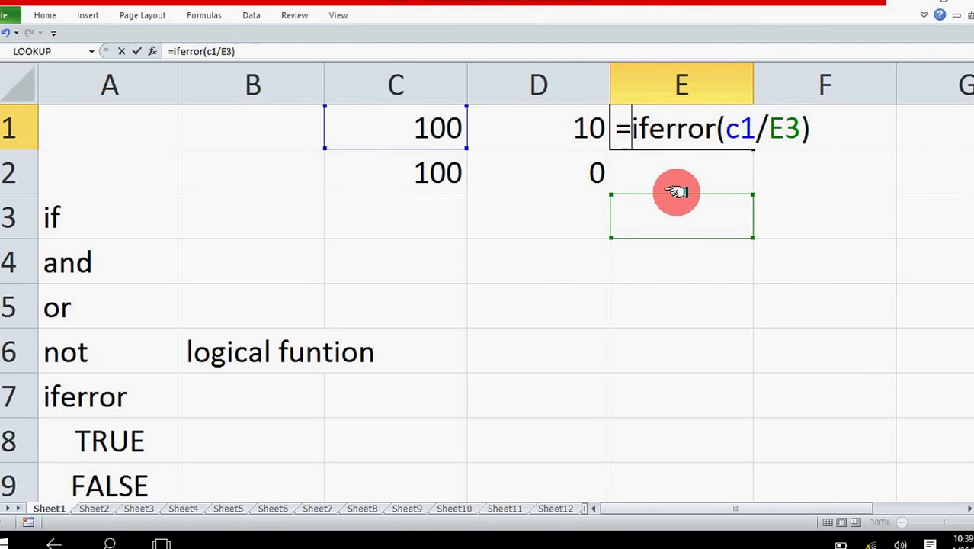
Clear E1's formula text and start retyping the function name as 'ife'
{"action": "key", "text": "Delete"}
{"action": "key", "text": "Delete"}
{"action": "key", "text": "Delete"}
{"action": "key", "text": "Delete"}
{"action": "key", "text": "Delete"}
{"action": "key", "text": "Delete"}
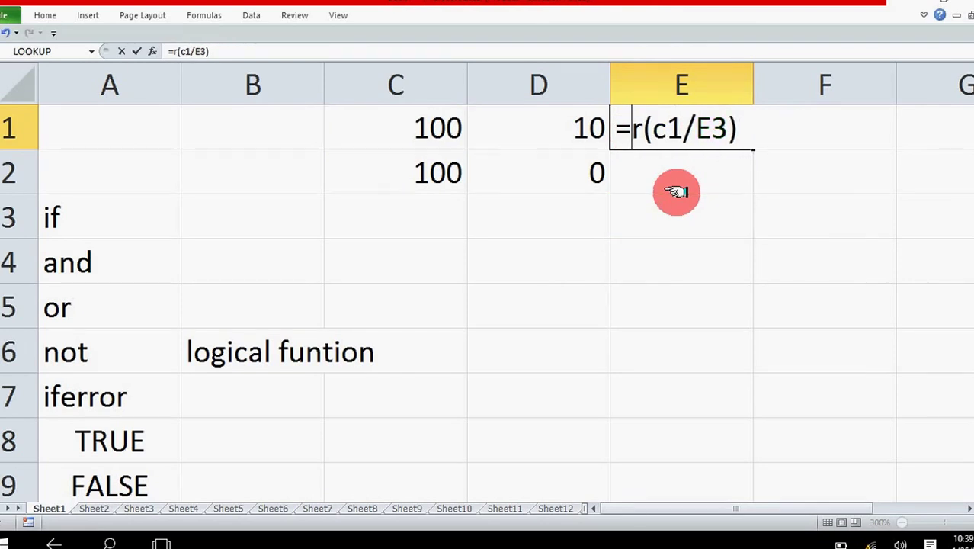
{"action": "key", "text": "Delete"}
{"action": "key", "text": "Delete"}
{"action": "key", "text": "Delete"}
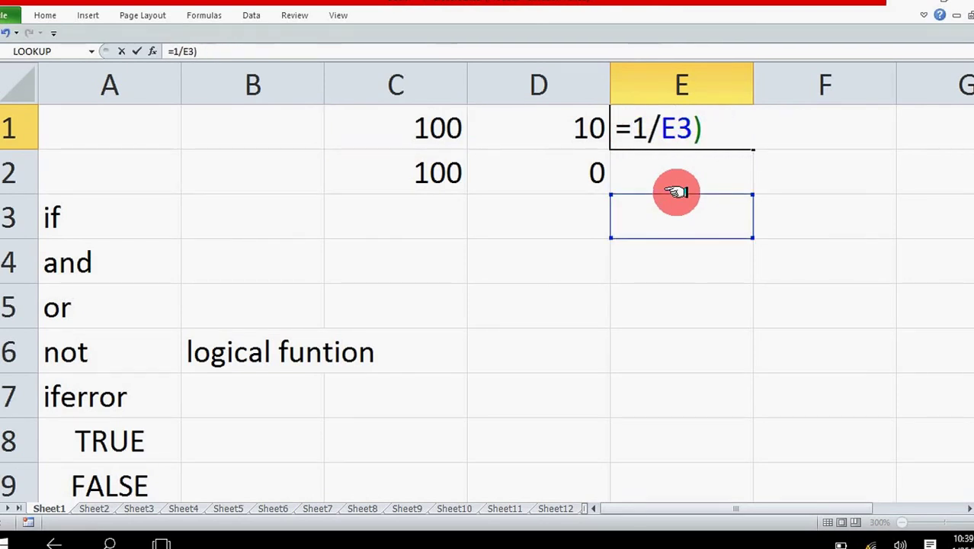
{"action": "key", "text": "Delete"}
{"action": "key", "text": "Delete"}
{"action": "key", "text": "Delete"}
{"action": "key", "text": "Delete"}
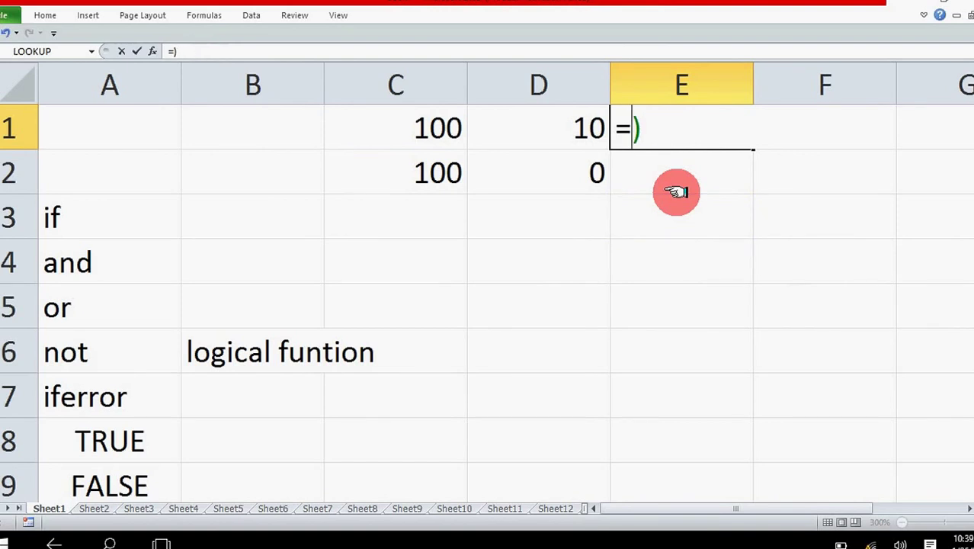
{"action": "left_click", "coordinate": [695, 272]}
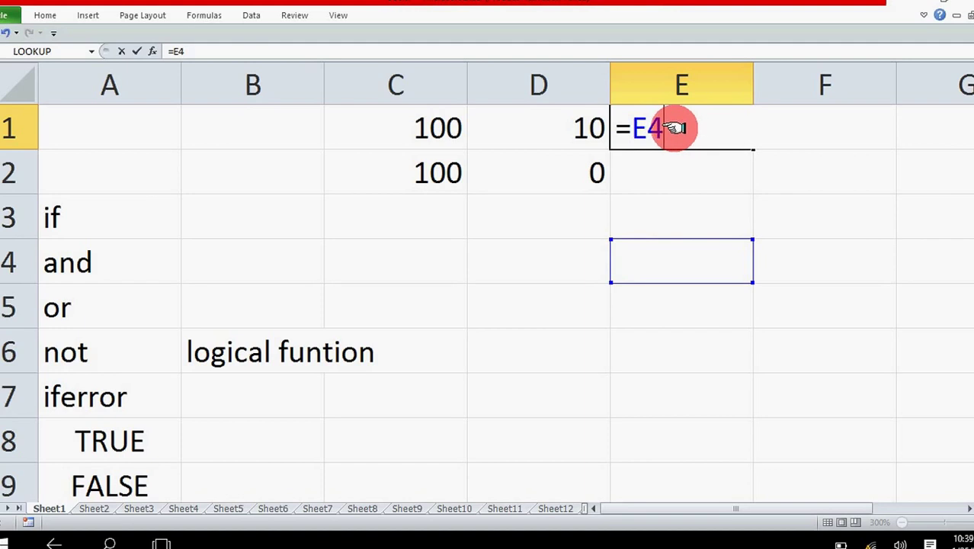
{"action": "key", "text": "BackSpace"}
{"action": "key", "text": "BackSpace"}
{"action": "key", "text": "BackSpace"}
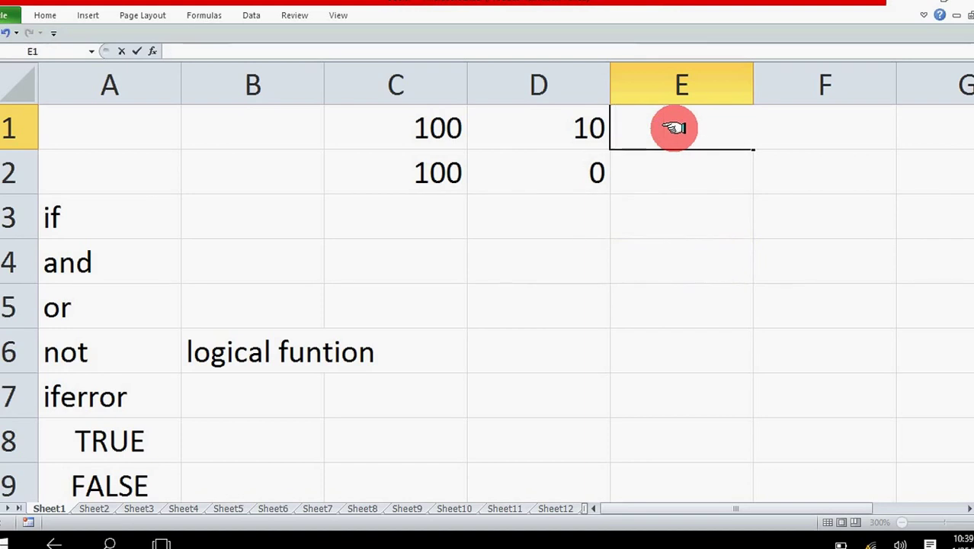
{"action": "type", "text": "iferror("}
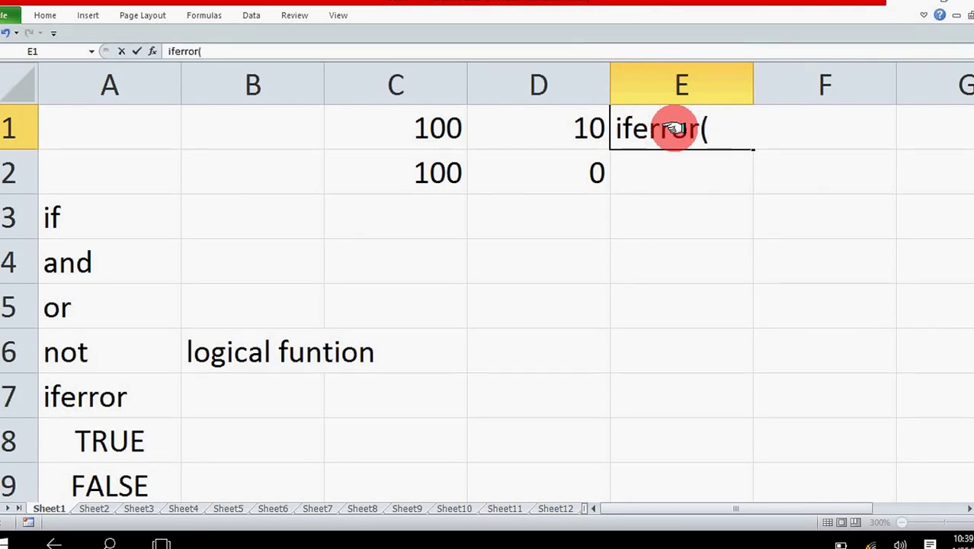
Complete E1 as =iferror(c1/d1) and enter it, getting the too-few-arguments warning again
{"action": "left_click", "coordinate": [689, 202]}
{"action": "left_click", "coordinate": [693, 133]}
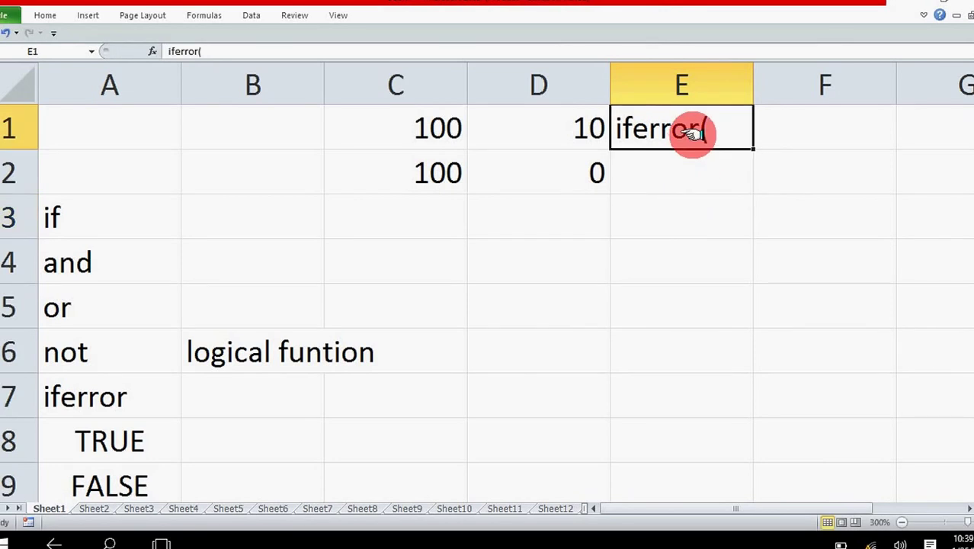
{"action": "double_click", "coordinate": [617, 129]}
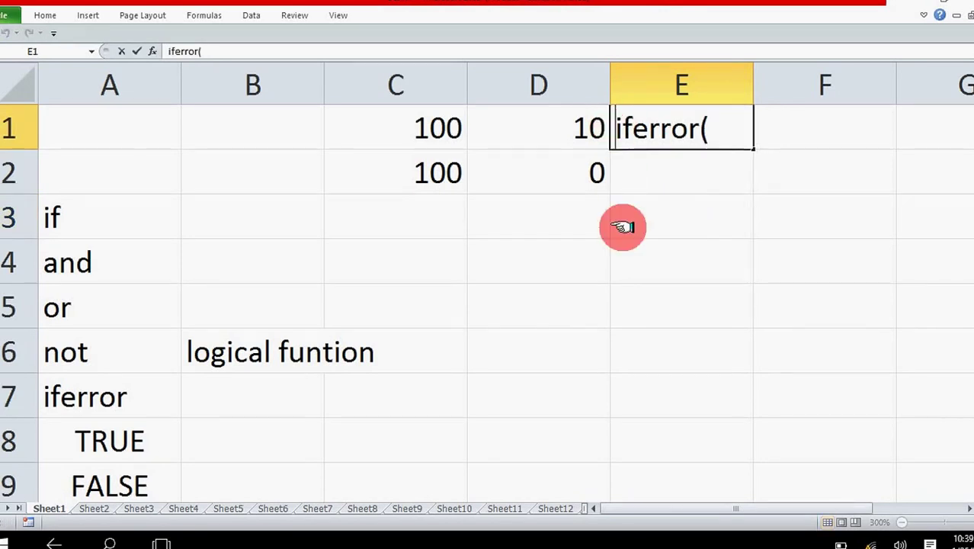
{"action": "type", "text": "="}
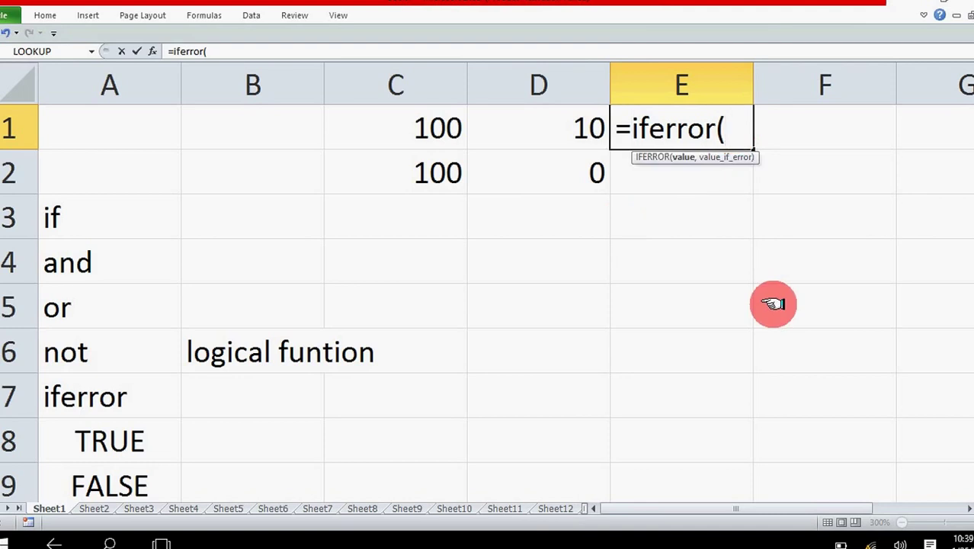
{"action": "type", "text": "c1"}
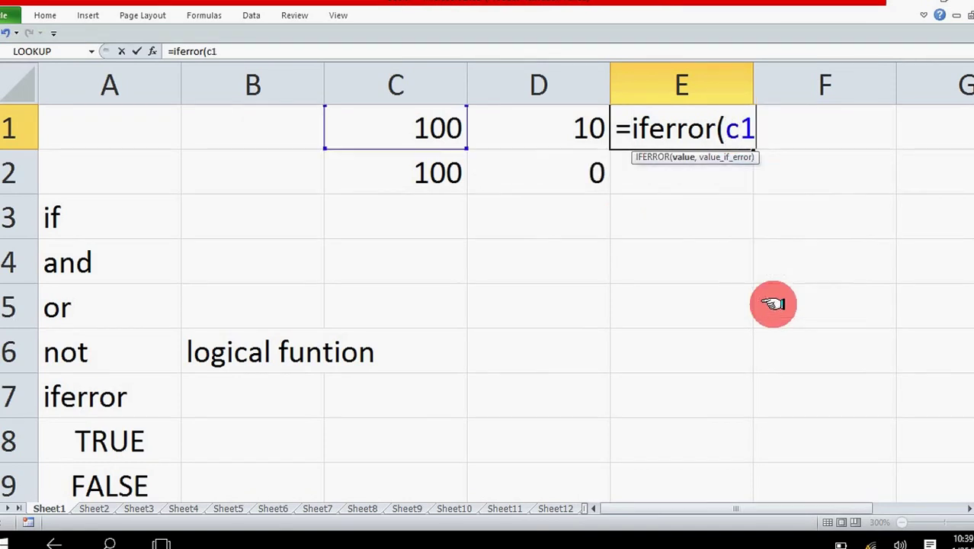
{"action": "type", "text": "/d1"}
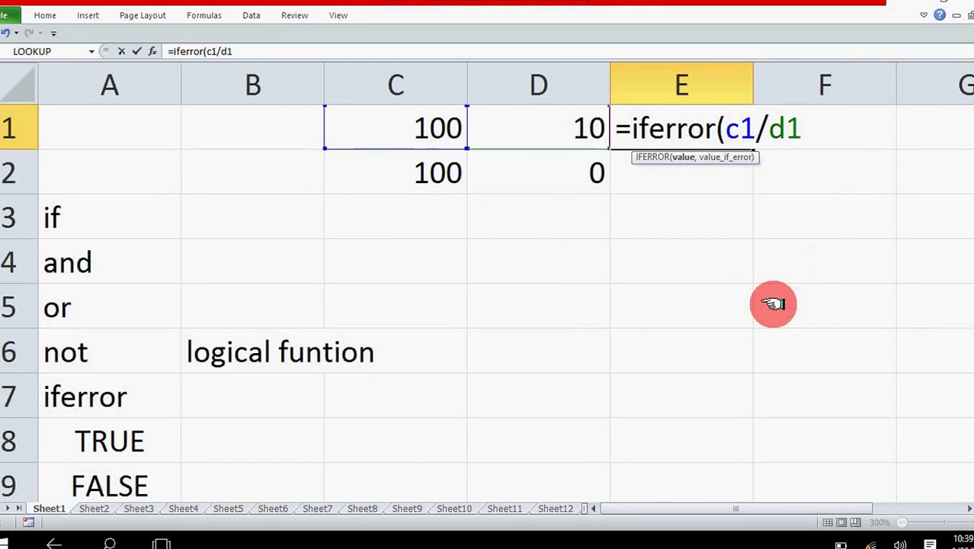
{"action": "key", "text": "Return"}
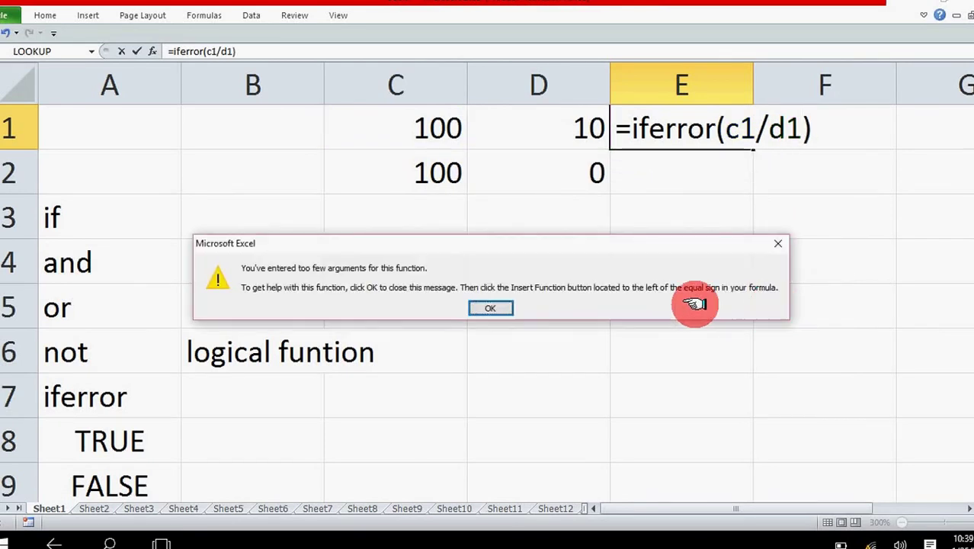
Dismiss the warning and append ,"" after d1 so E1 holds =IFERROR(C1/D1,"") showing 10
{"action": "left_click", "coordinate": [496, 307]}
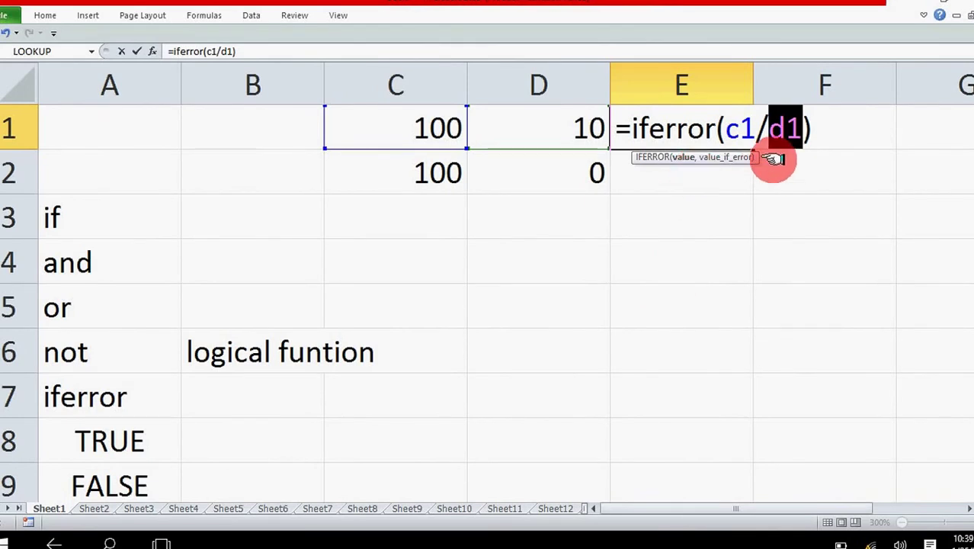
{"action": "left_click", "coordinate": [804, 131]}
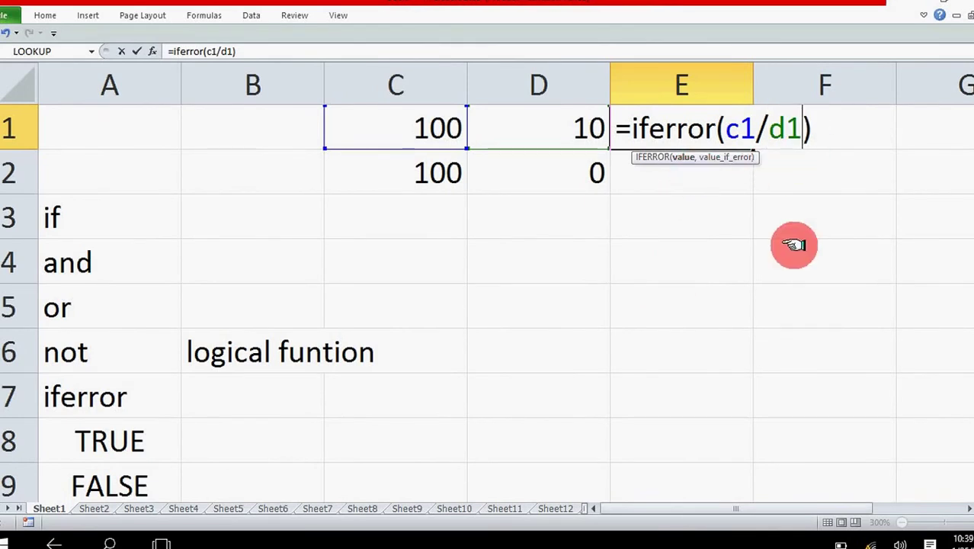
{"action": "type", "text": ","}
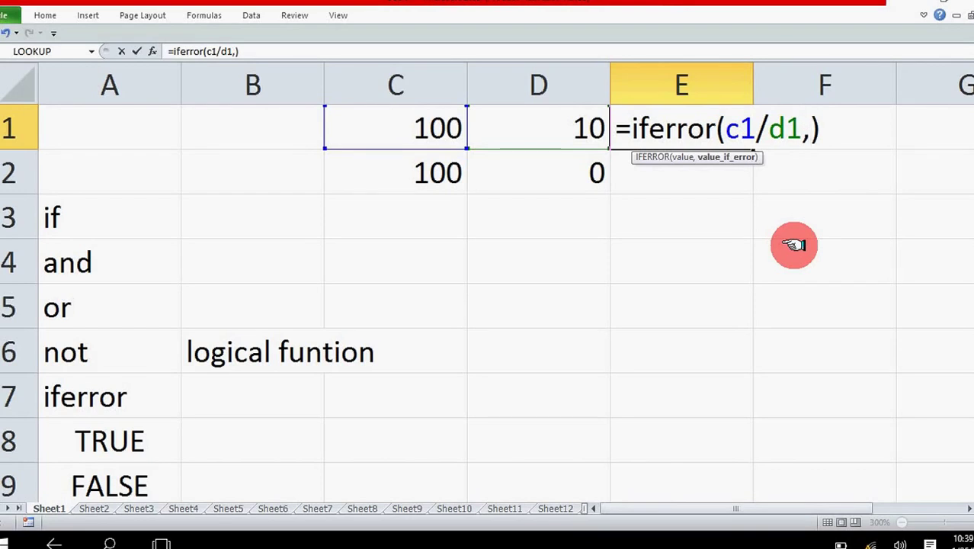
{"action": "type", "text": "\"\""}
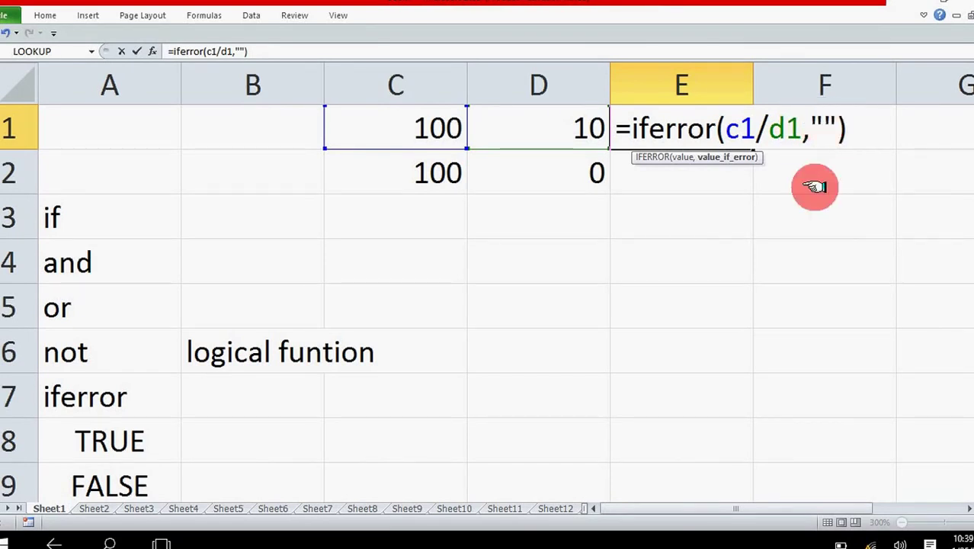
{"action": "key", "text": "Return"}
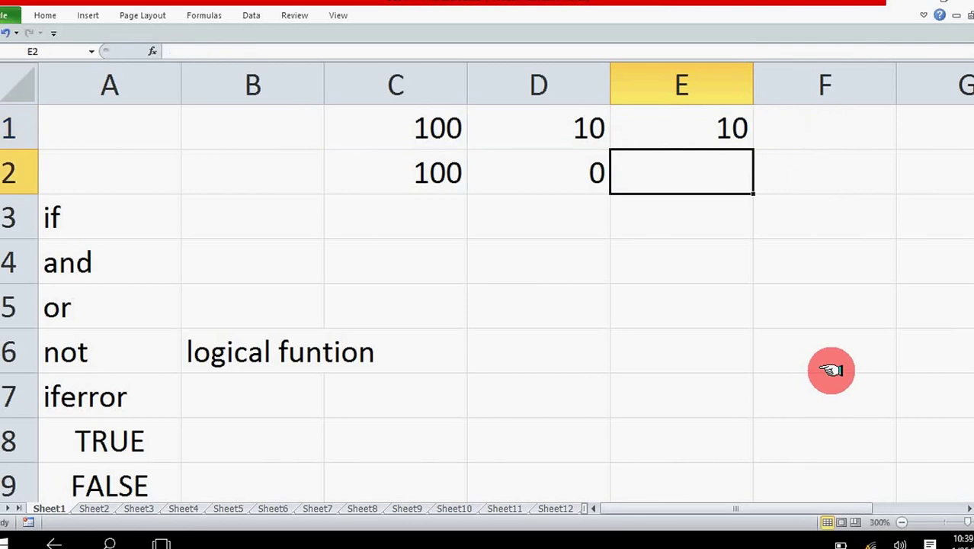
{"action": "left_click", "coordinate": [705, 131]}
Fill E1's formula down to E2 and check E2 shows blank instead of #DIV/0!
{"action": "left_click_drag", "start_coordinate": [758, 148], "coordinate": [757, 189]}
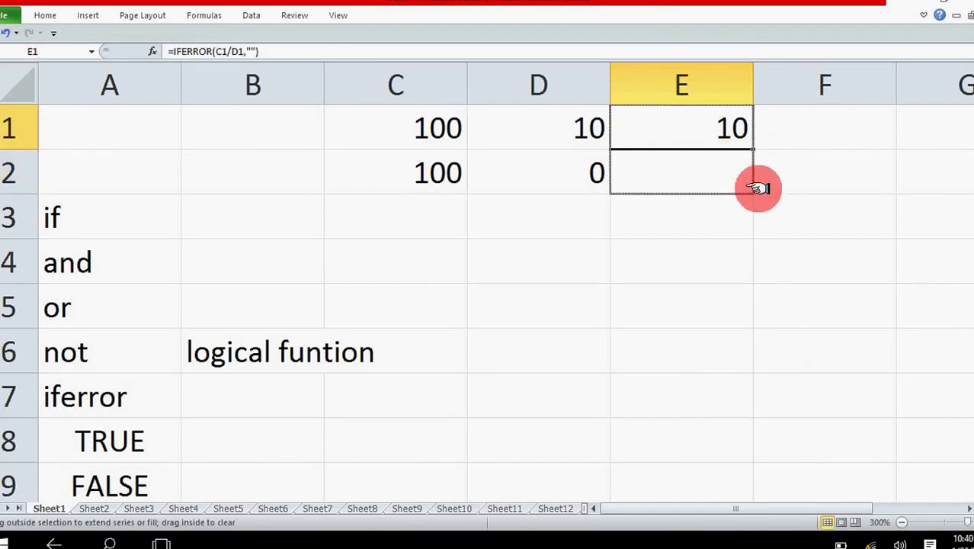
{"action": "left_click", "coordinate": [711, 283]}
{"action": "left_click", "coordinate": [708, 174]}
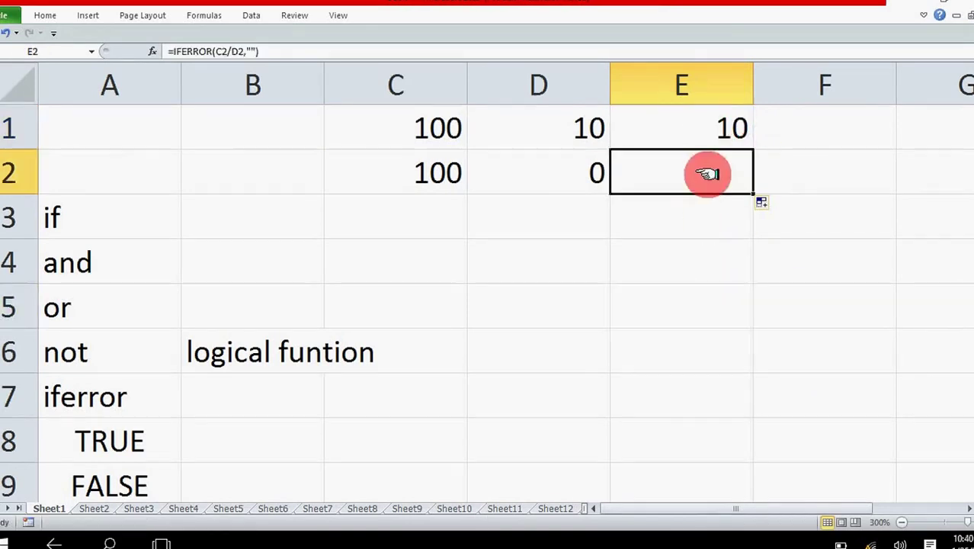
{"action": "left_click", "coordinate": [563, 170]}
{"action": "left_click", "coordinate": [441, 172]}
{"action": "left_click", "coordinate": [682, 169]}
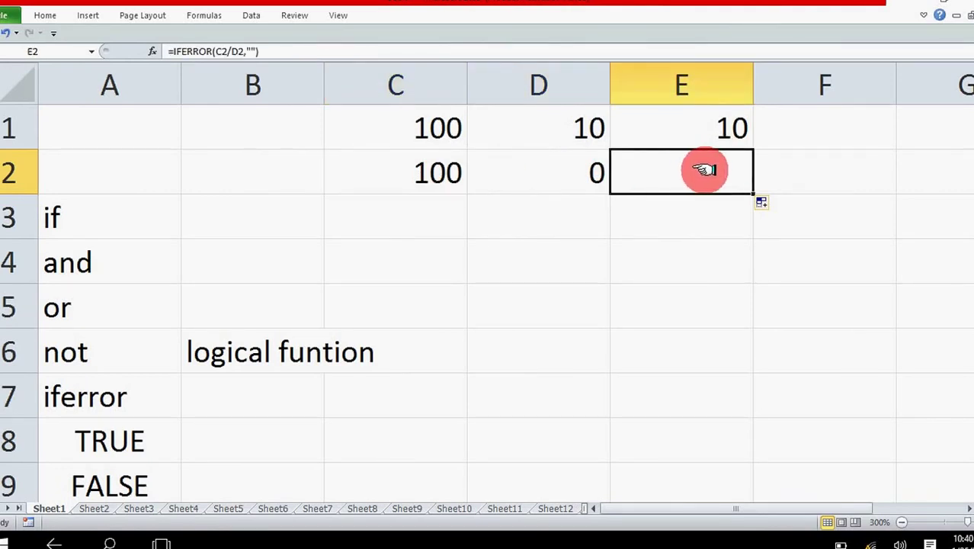
Change E1's error fallback from "" to "0"
{"action": "left_click", "coordinate": [718, 131]}
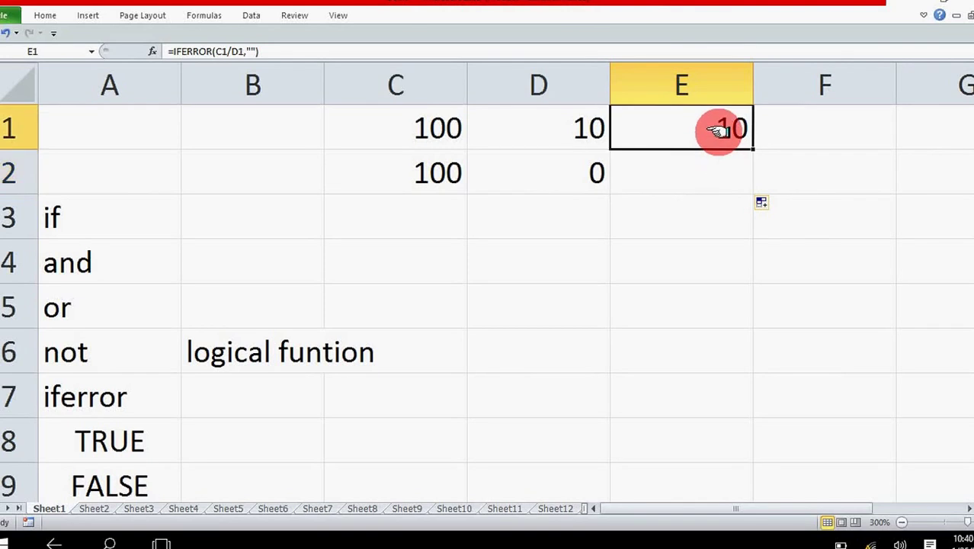
{"action": "double_click", "coordinate": [657, 131]}
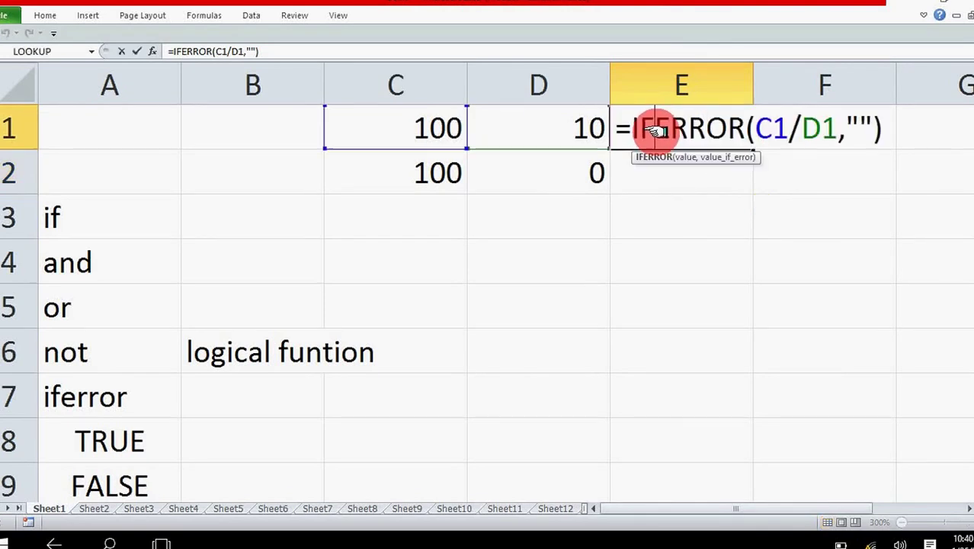
{"action": "left_click", "coordinate": [858, 128]}
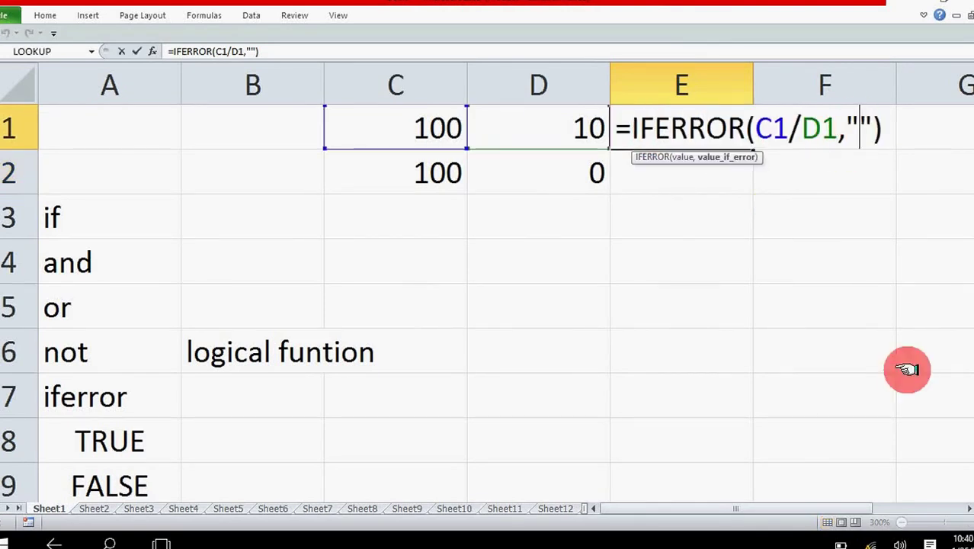
{"action": "type", "text": "0"}
{"action": "key", "text": "Return"}
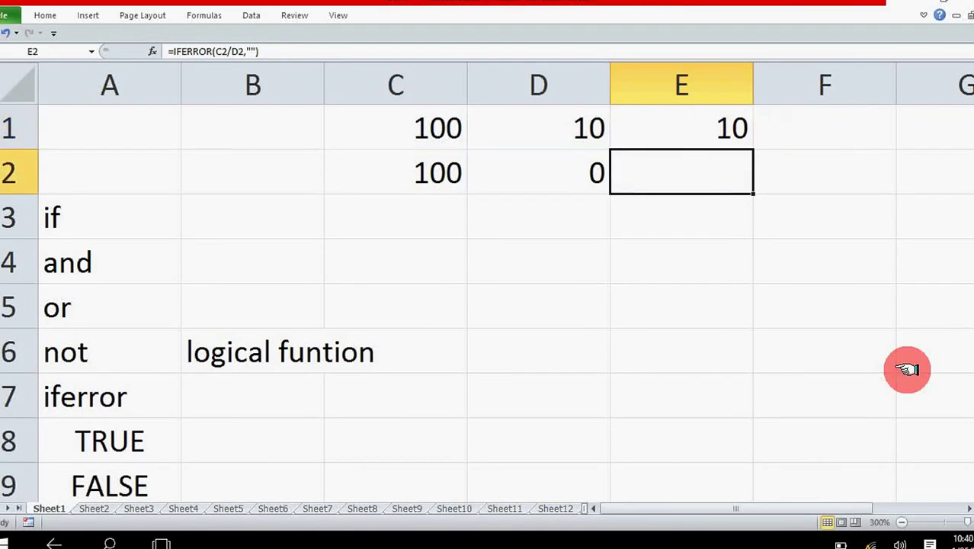
Fill E1's "0"-fallback formula down to E2, then clear E2
{"action": "left_click", "coordinate": [755, 143]}
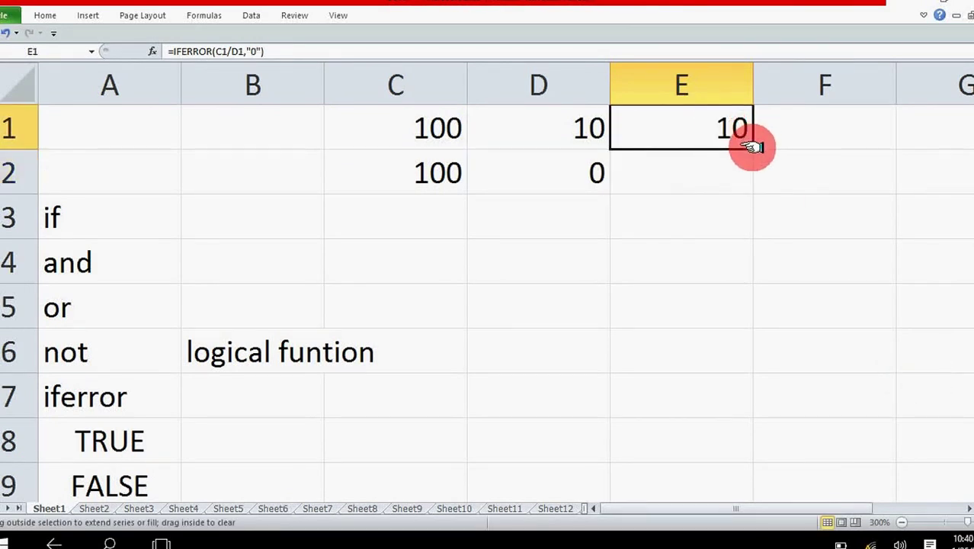
{"action": "left_click_drag", "start_coordinate": [755, 144], "coordinate": [759, 178]}
{"action": "left_click", "coordinate": [740, 263]}
{"action": "left_click", "coordinate": [697, 175]}
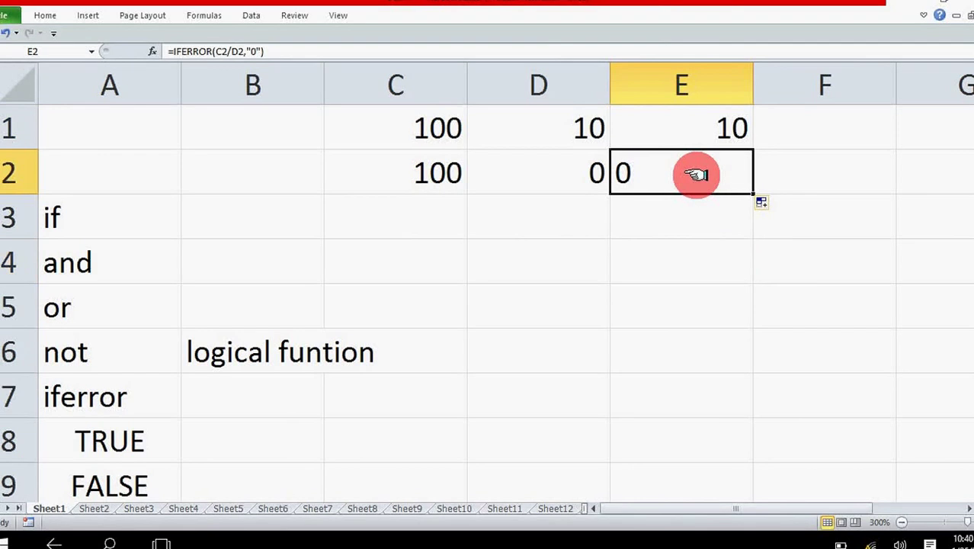
{"action": "key", "text": "Delete"}
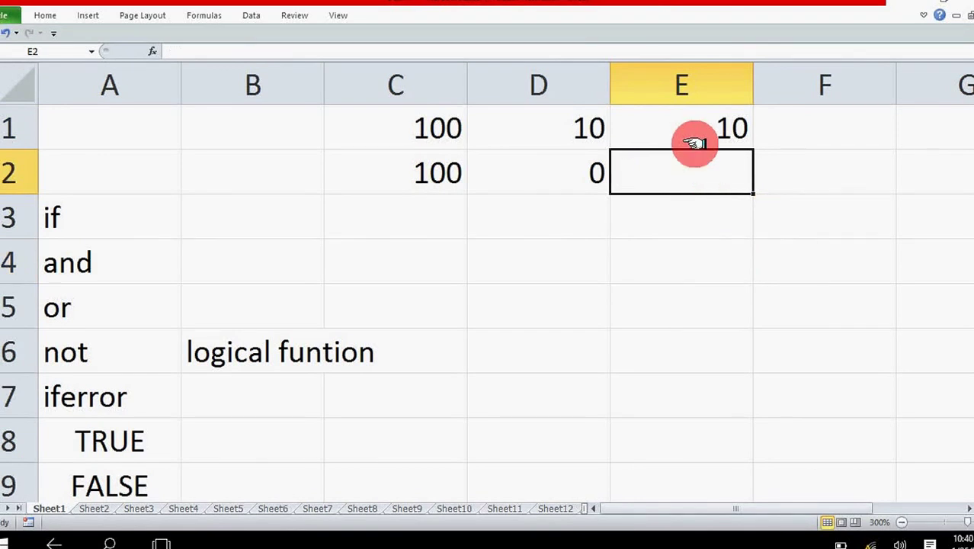
Remove the 0 from E1's formula, restoring the empty "" fallback
{"action": "left_click", "coordinate": [690, 134]}
{"action": "double_click", "coordinate": [687, 135]}
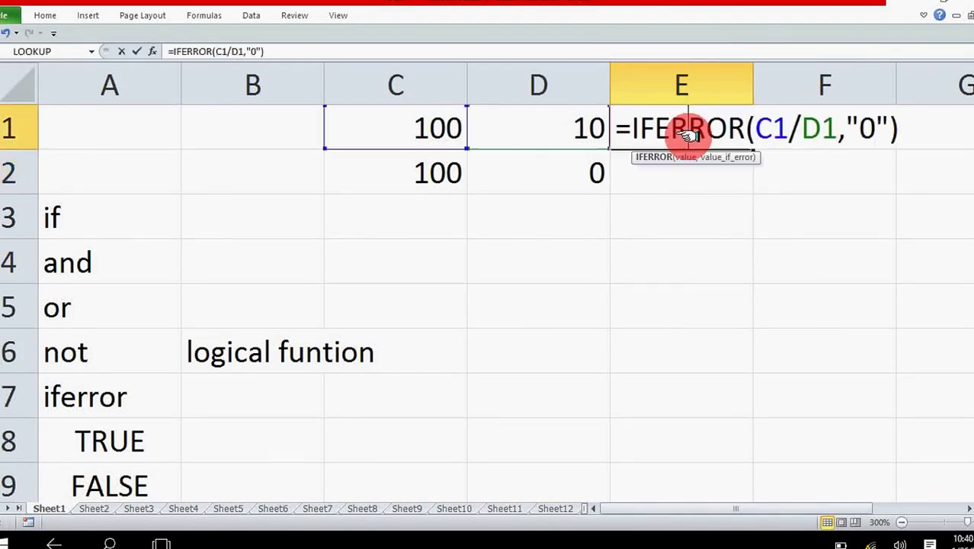
{"action": "left_click", "coordinate": [861, 129]}
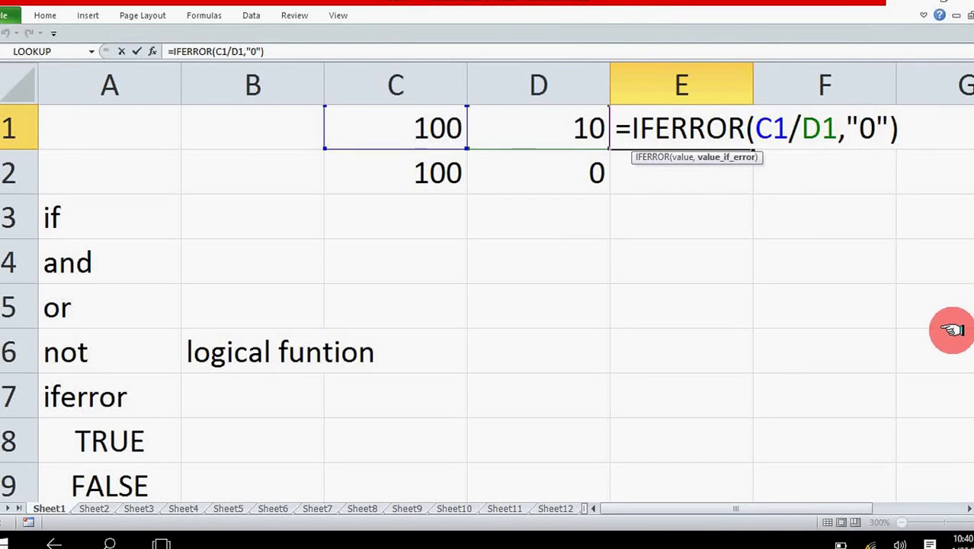
{"action": "key", "text": "Delete"}
{"action": "key", "text": "Return"}
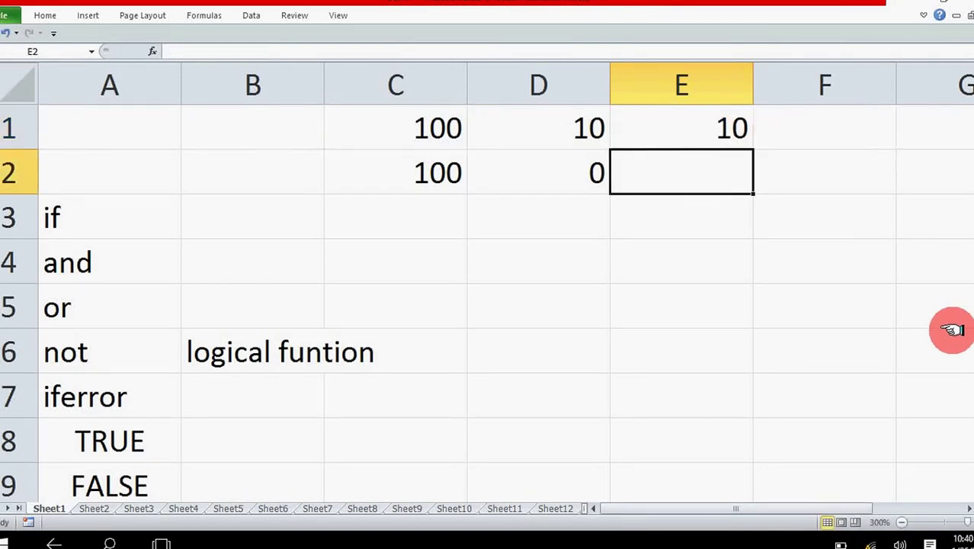
Fill E1's formula down to E2 again, confirm E2 is blank, and close Excel without saving
{"action": "left_click", "coordinate": [725, 135]}
{"action": "left_click_drag", "start_coordinate": [754, 150], "coordinate": [757, 187]}
{"action": "left_click", "coordinate": [717, 263]}
{"action": "left_click", "coordinate": [735, 171]}
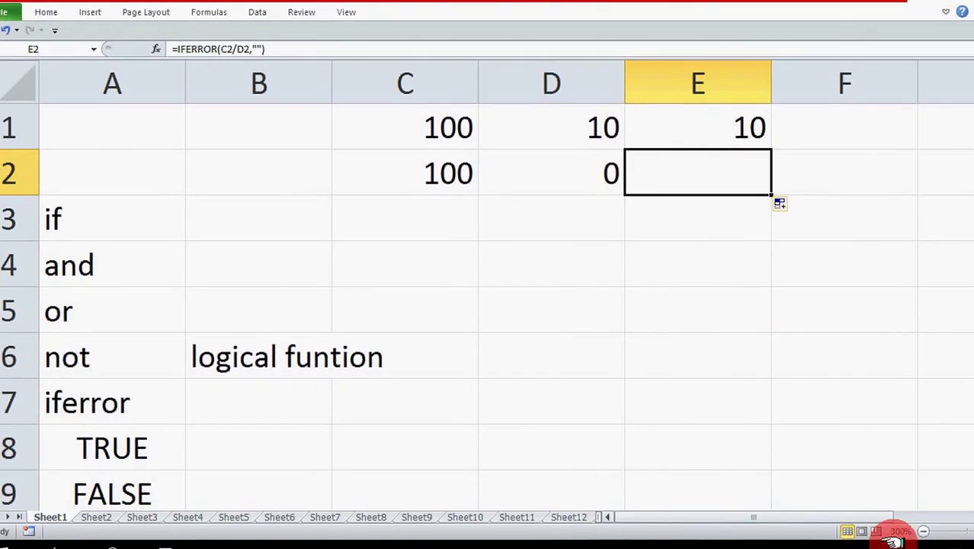
{"action": "key", "text": "alt+F4"}
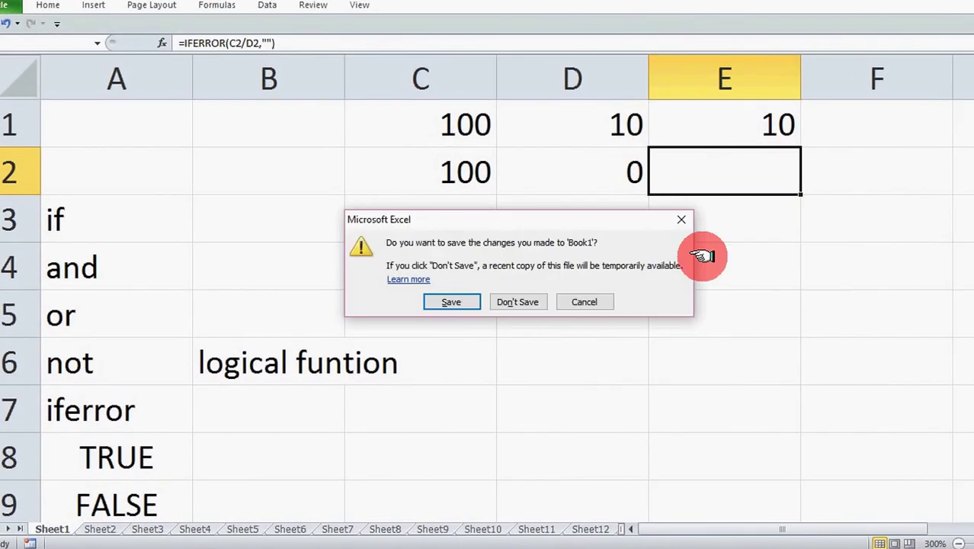
{"action": "left_click", "coordinate": [581, 303]}
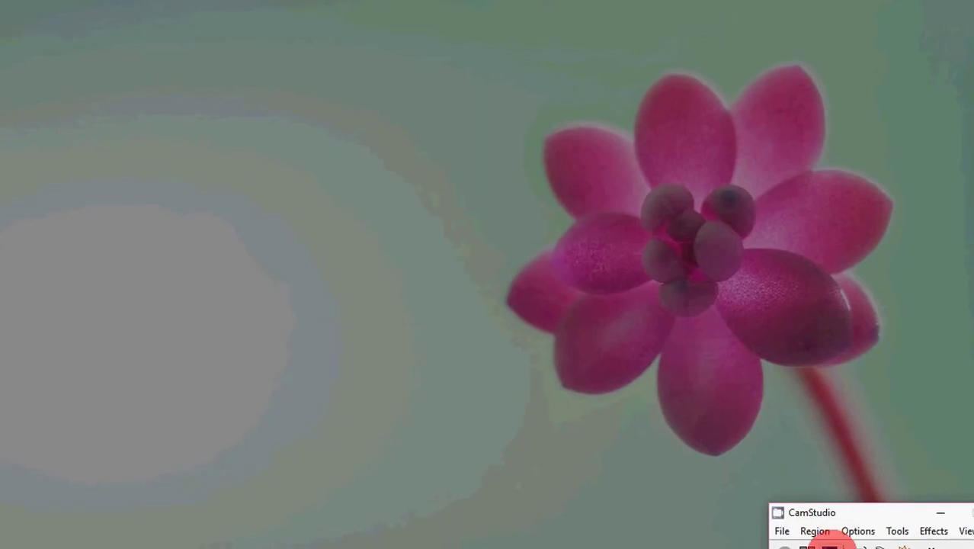
Bring up the CamStudio recorder window from the open-windows overview
{"action": "key", "text": "super"}
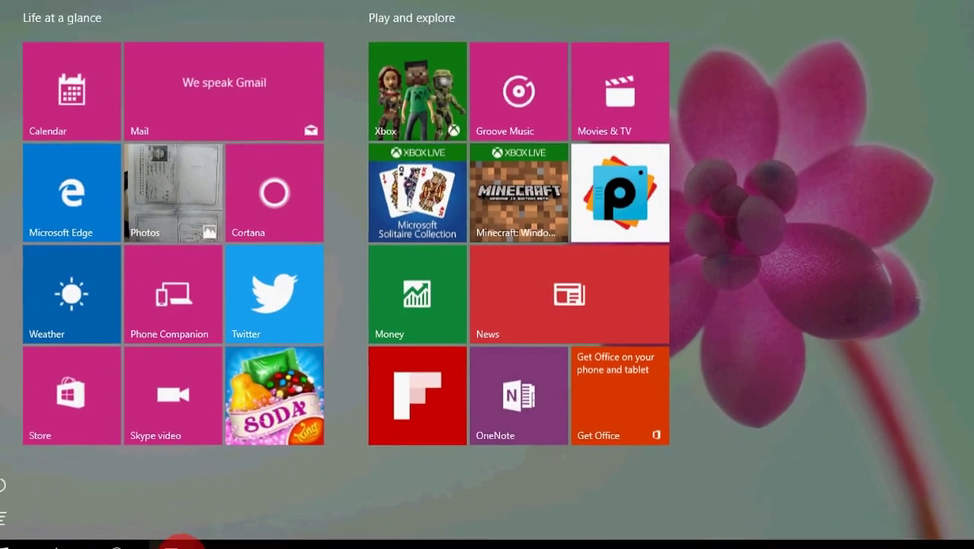
{"action": "left_click", "coordinate": [173, 543]}
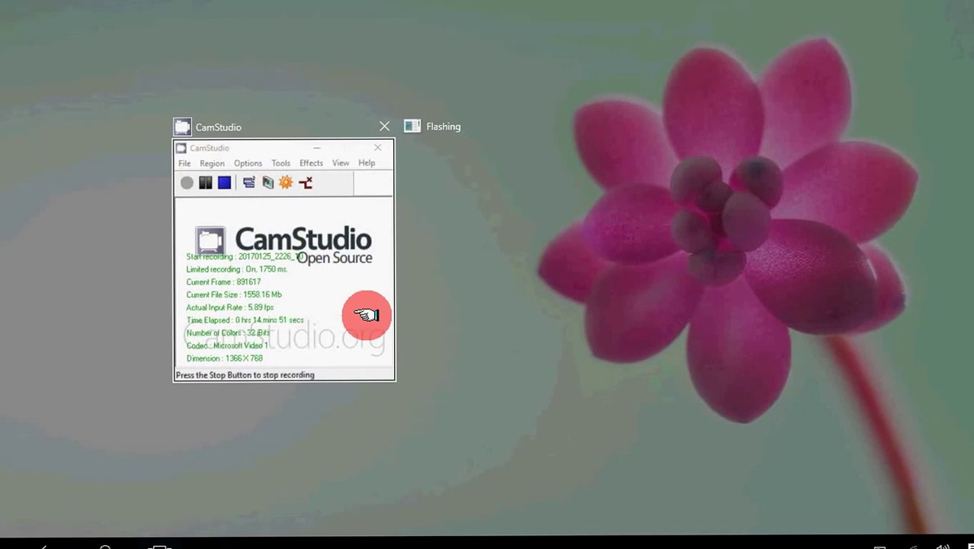
{"action": "left_click", "coordinate": [367, 315]}
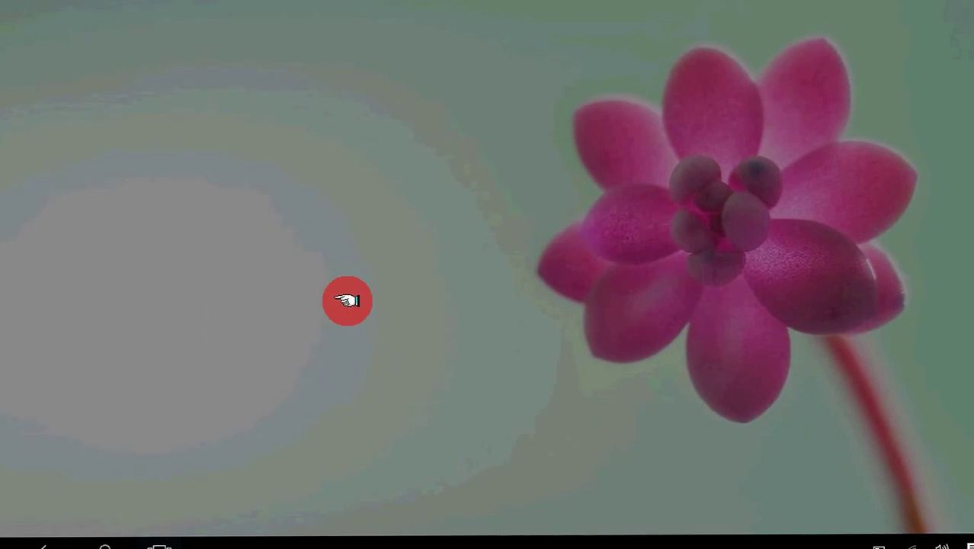